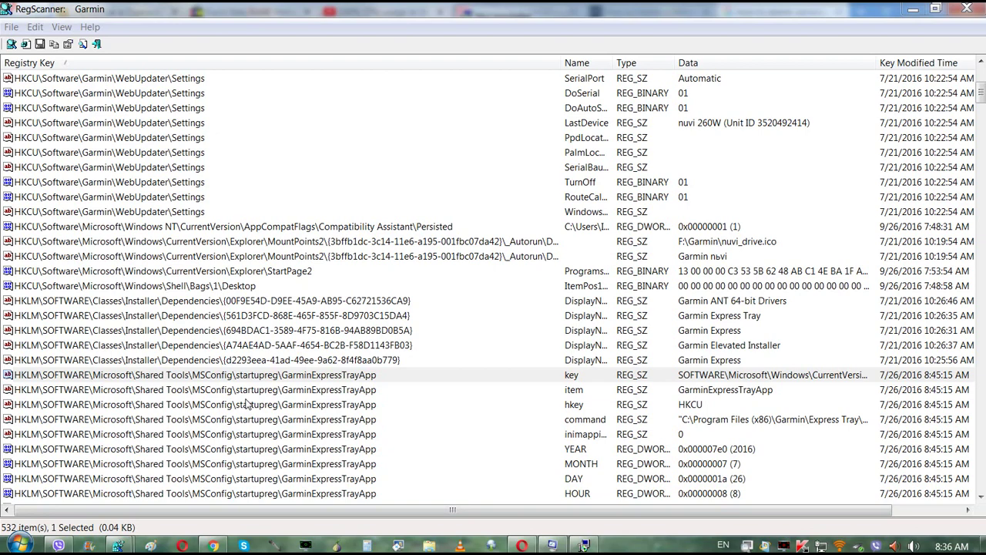
Step: Run msconfig to bring up the System Configuration startup list and reposition its window
key("super+r")
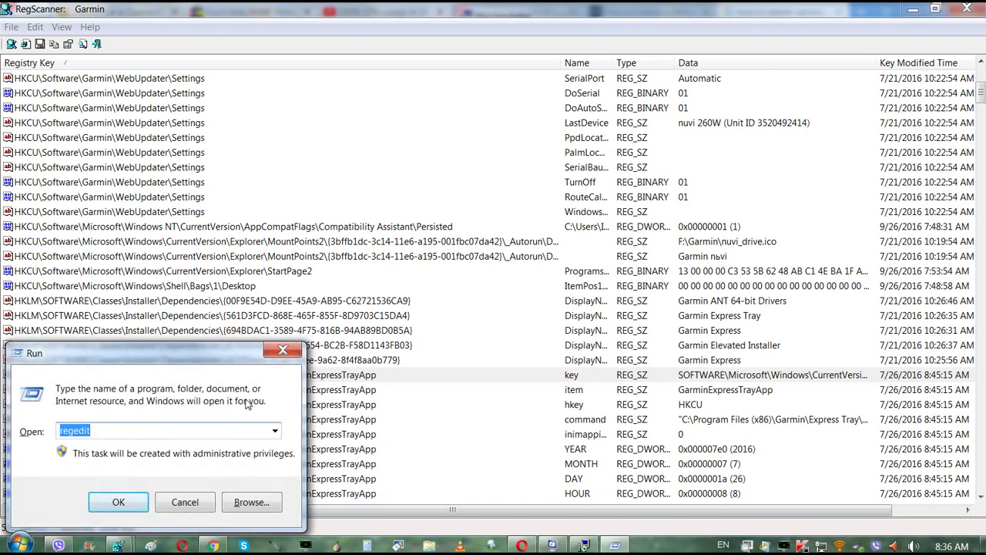
type("msconfig")
key("Return")
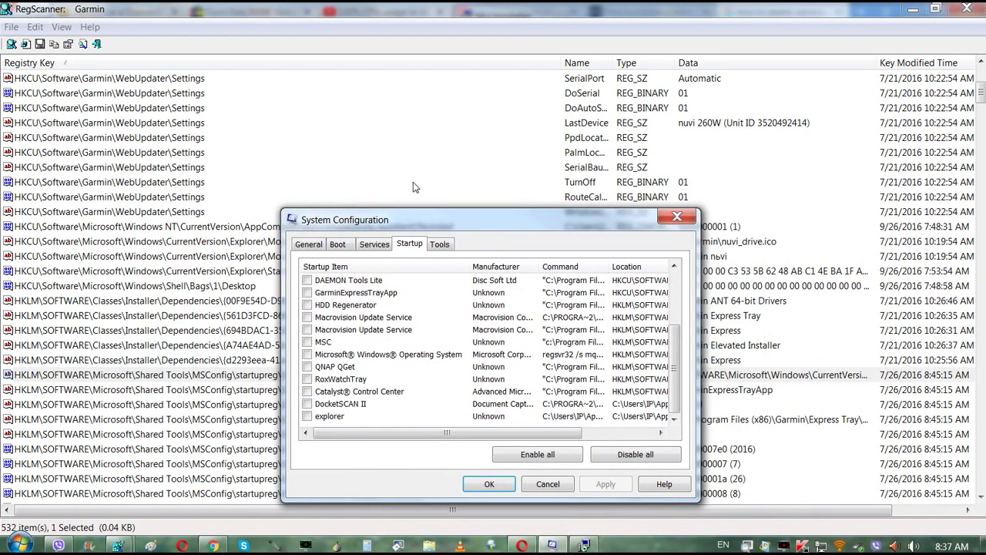
left_click_drag(470, 221, 350, 104)
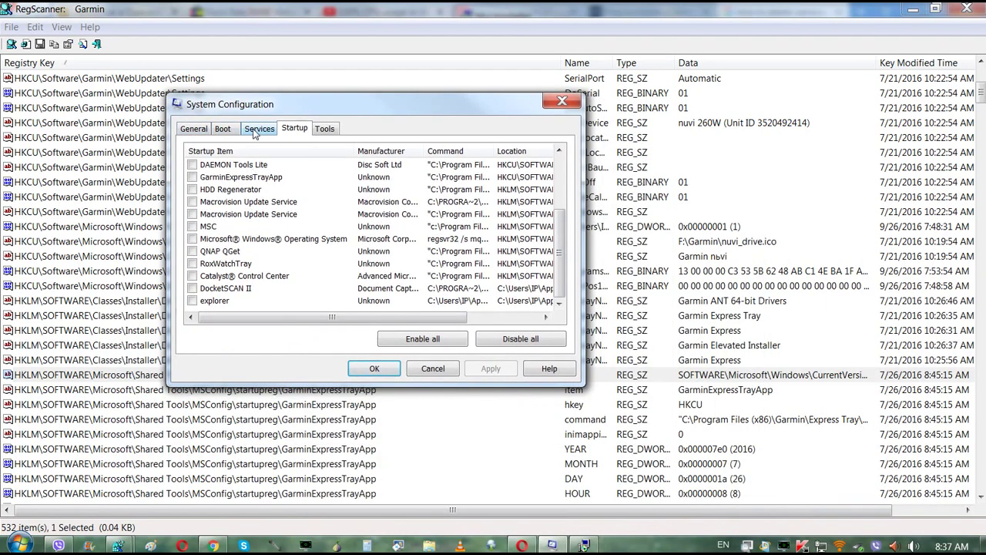
Step: Examine the startup items in System Configuration, including GarminExpressTrayApp, and close it without saving any changes
left_click(217, 181)
scroll(335, 231, "up", 3)
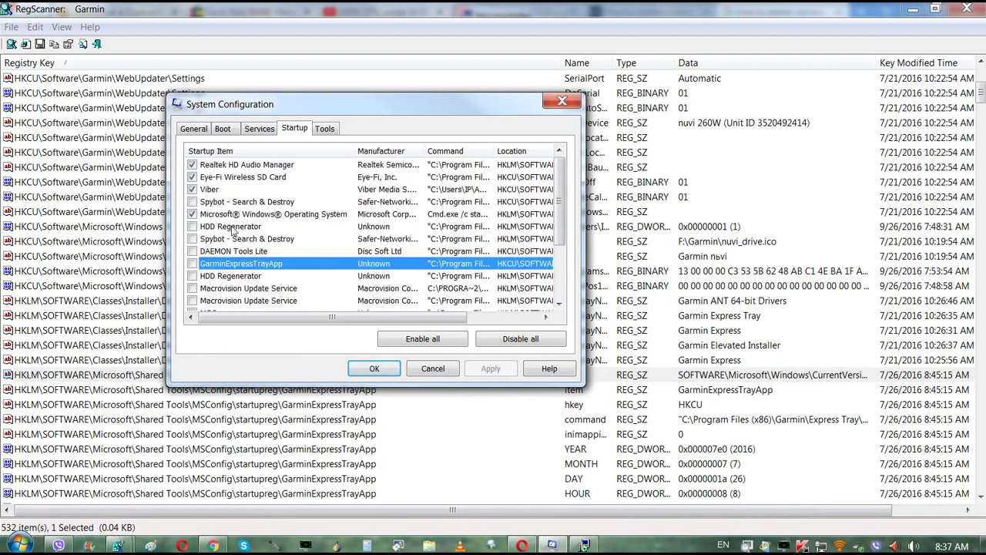
scroll(218, 245, "down", 2)
scroll(216, 208, "down", 1)
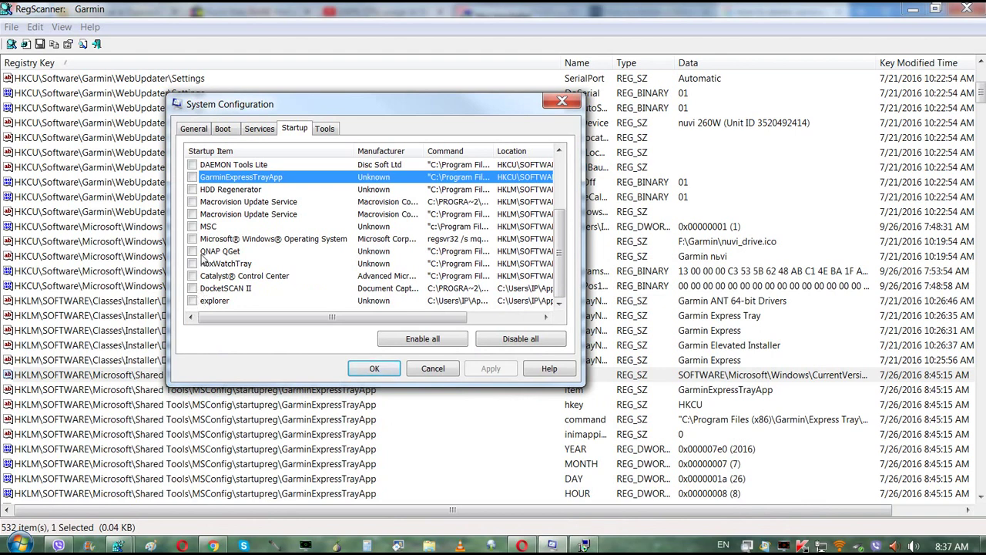
scroll(205, 259, "up", 3)
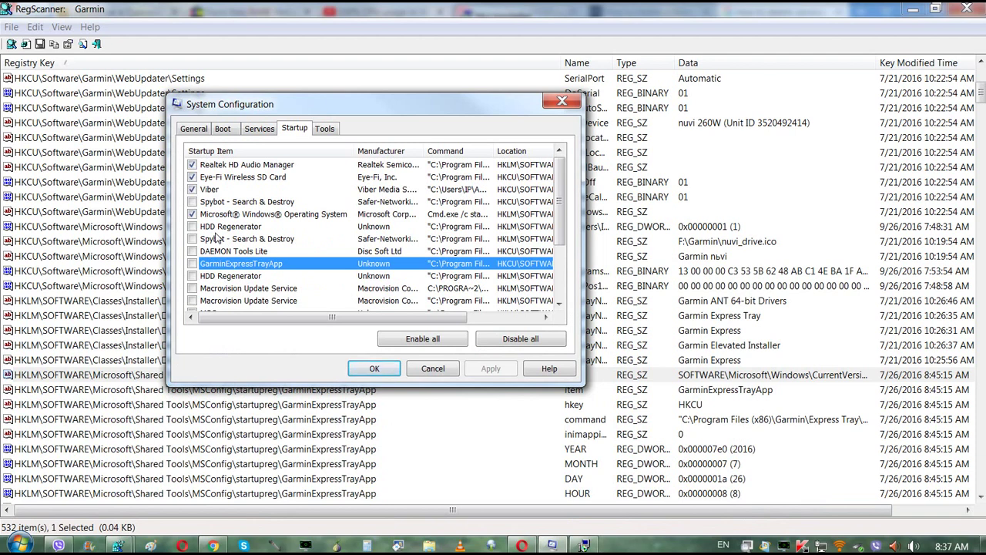
left_click(192, 215)
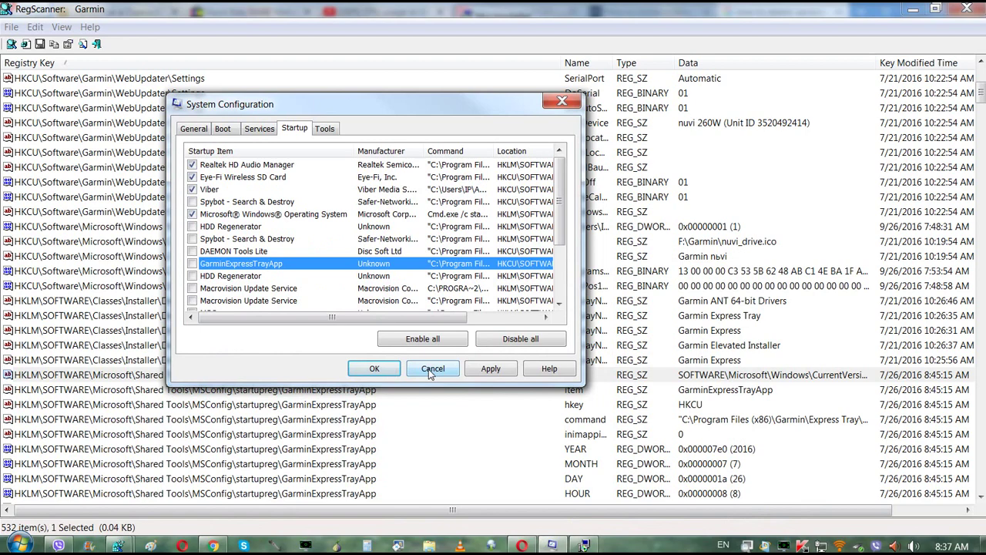
left_click(431, 369)
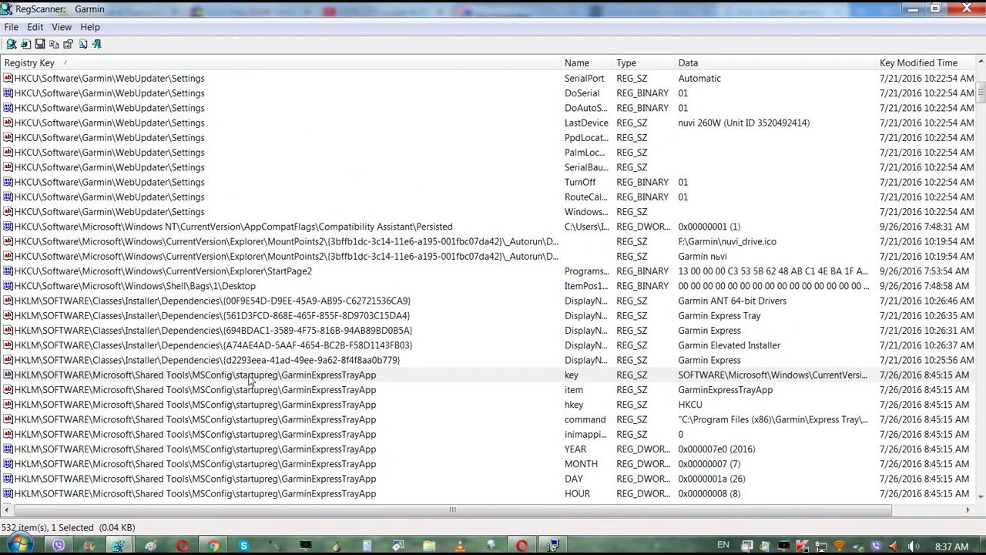
Step: Run regedit to open the Registry Editor and maximize its window
key("super+r")
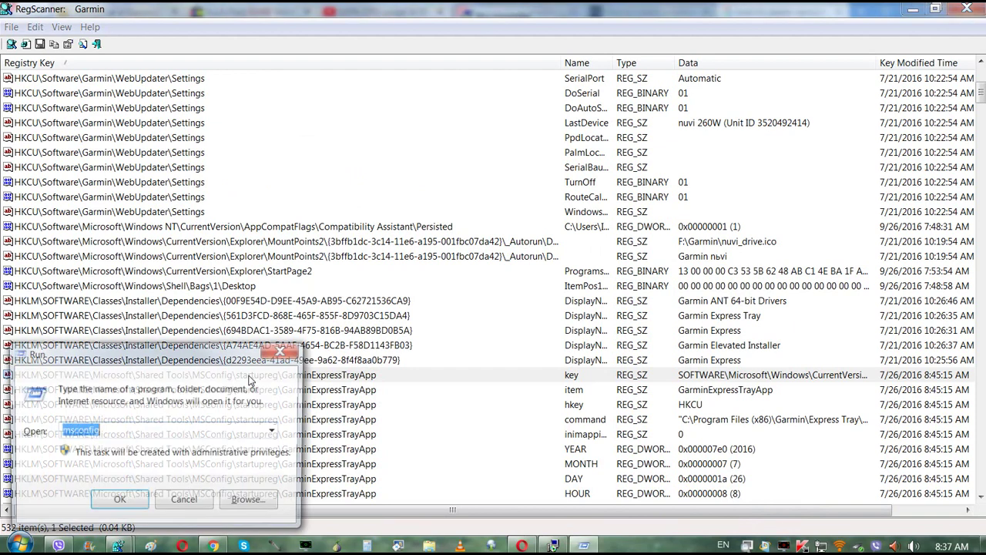
type("rege")
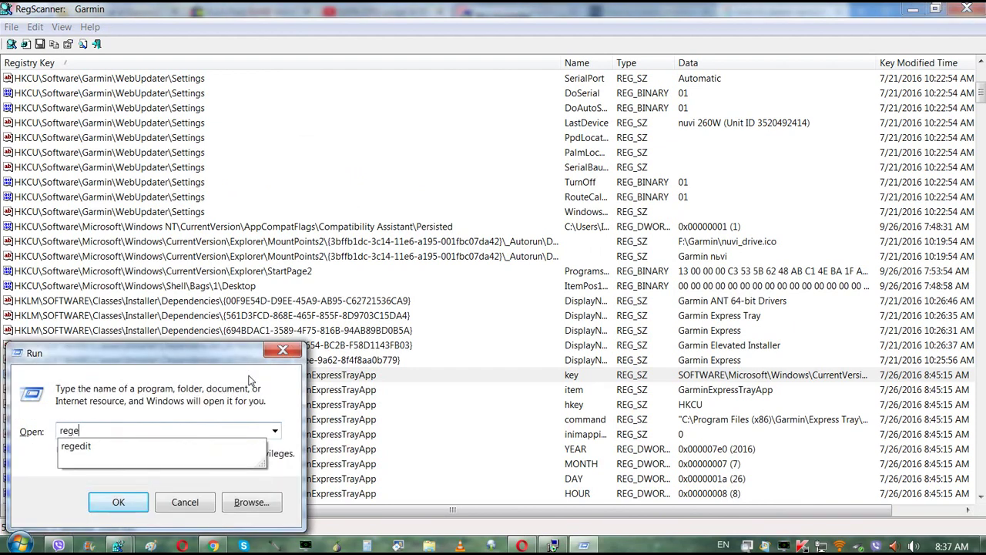
type("dit")
key("Return")
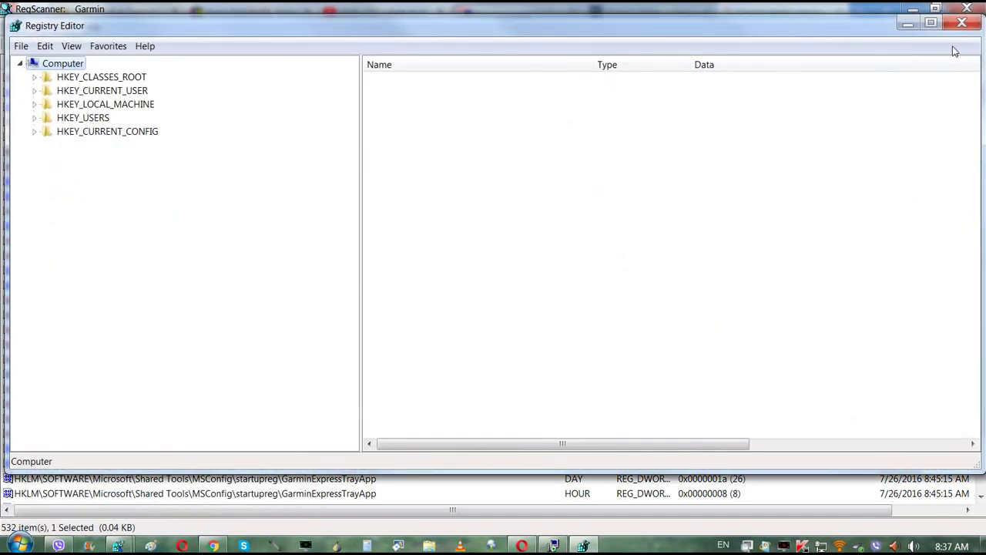
left_click(931, 23)
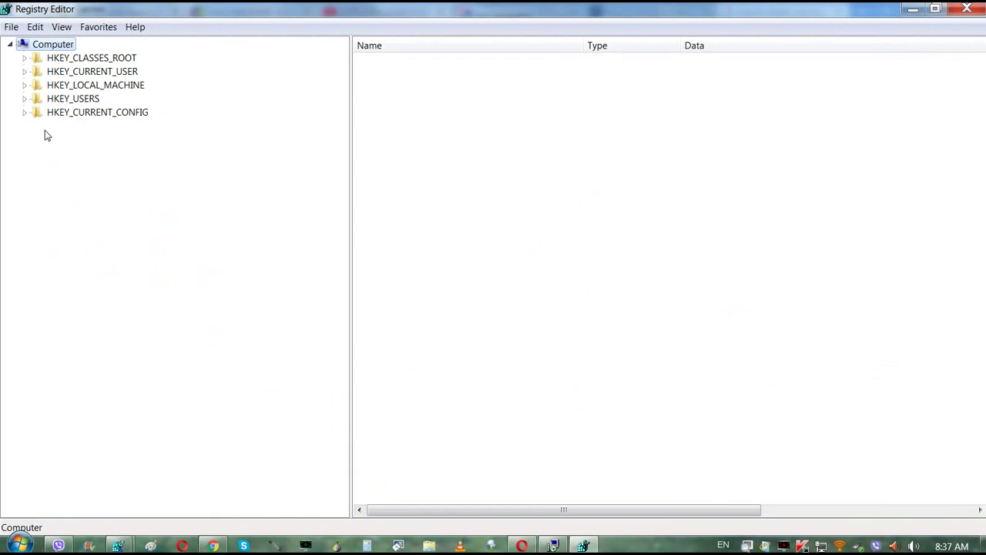
Step: Expand the registry path HKEY_LOCAL_MACHINE\SOFTWARE\Microsoft
left_click(25, 86)
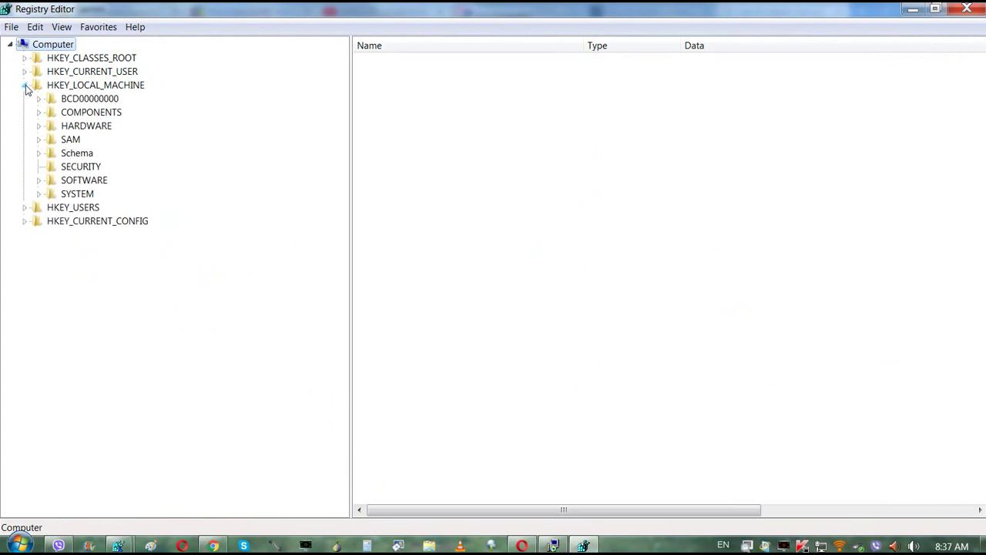
left_click(38, 180)
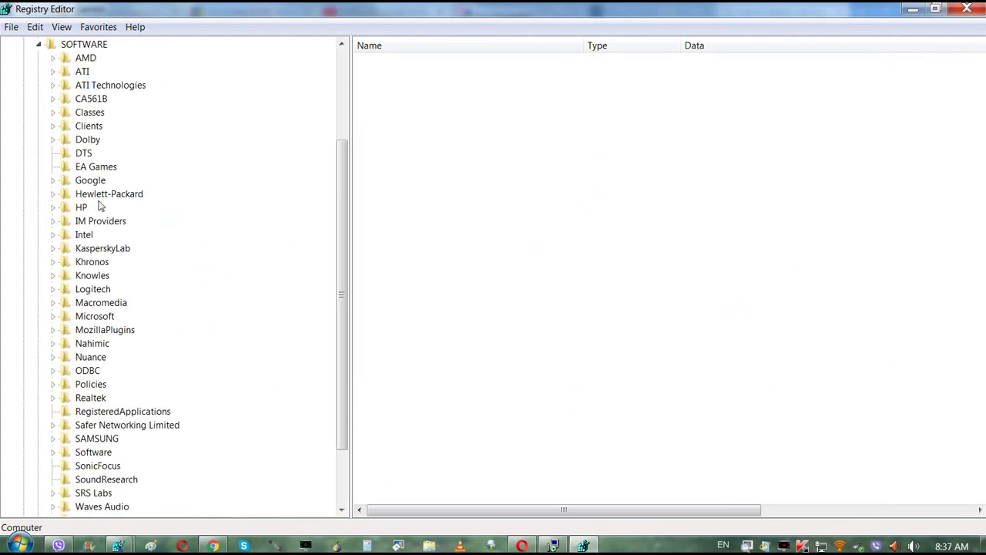
scroll(90, 216, "down", 2)
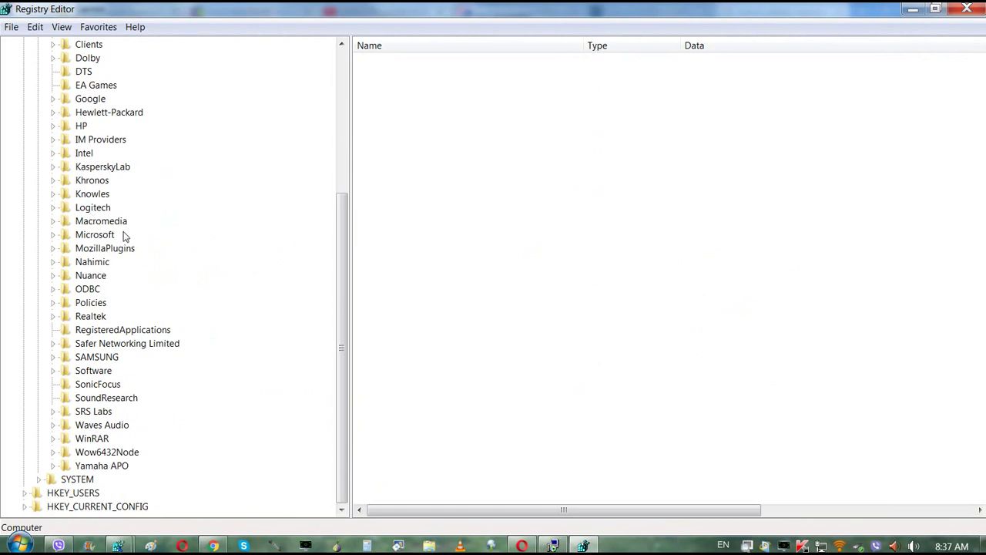
left_click(53, 239)
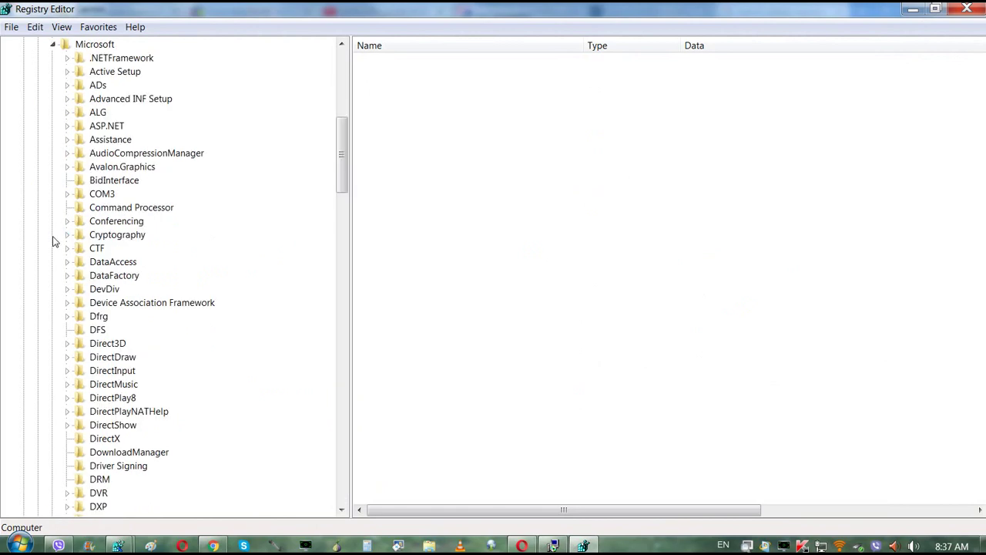
Step: Find the Shared Tools key under Microsoft, select it and expand its subkeys
scroll(119, 245, "down", 4)
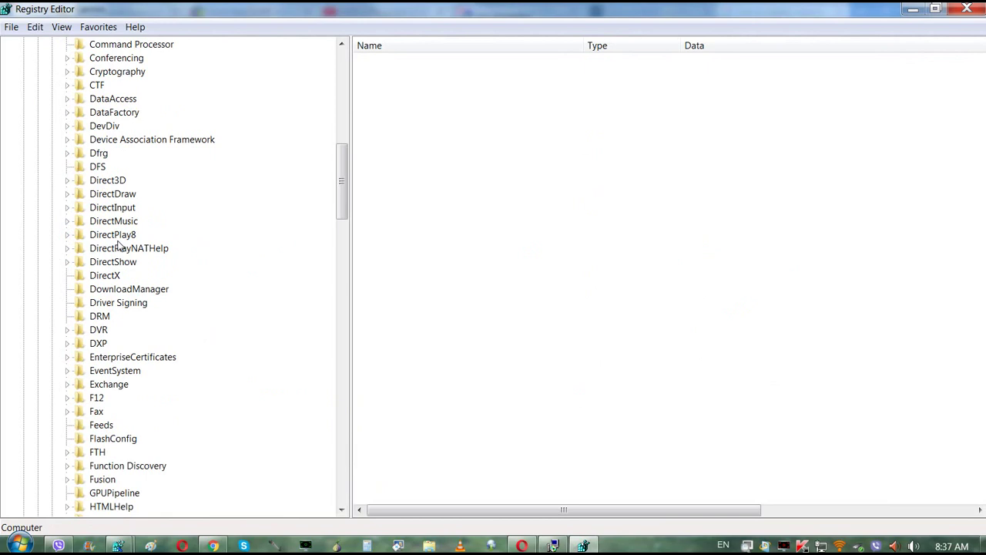
scroll(119, 245, "down", 3)
scroll(120, 245, "down", 16)
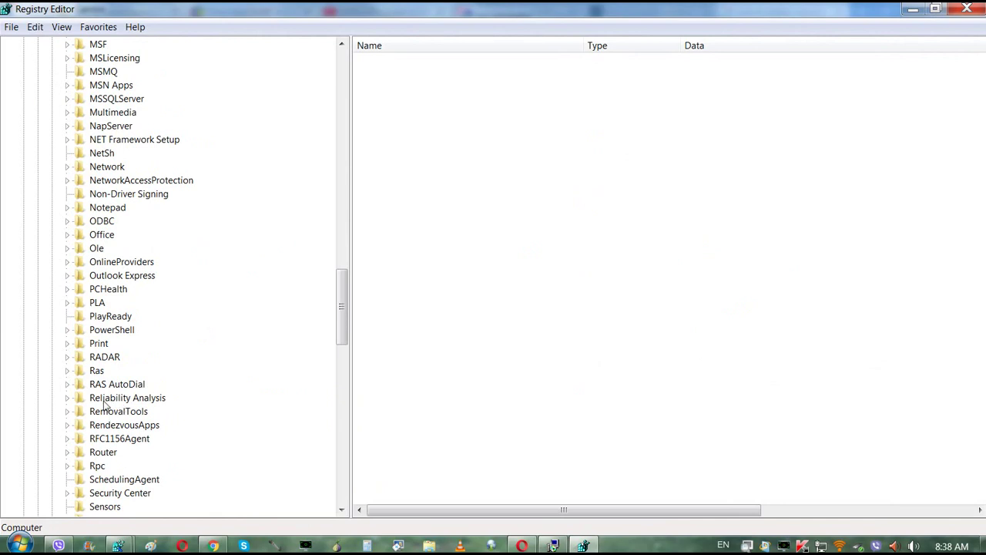
scroll(105, 406, "down", 1)
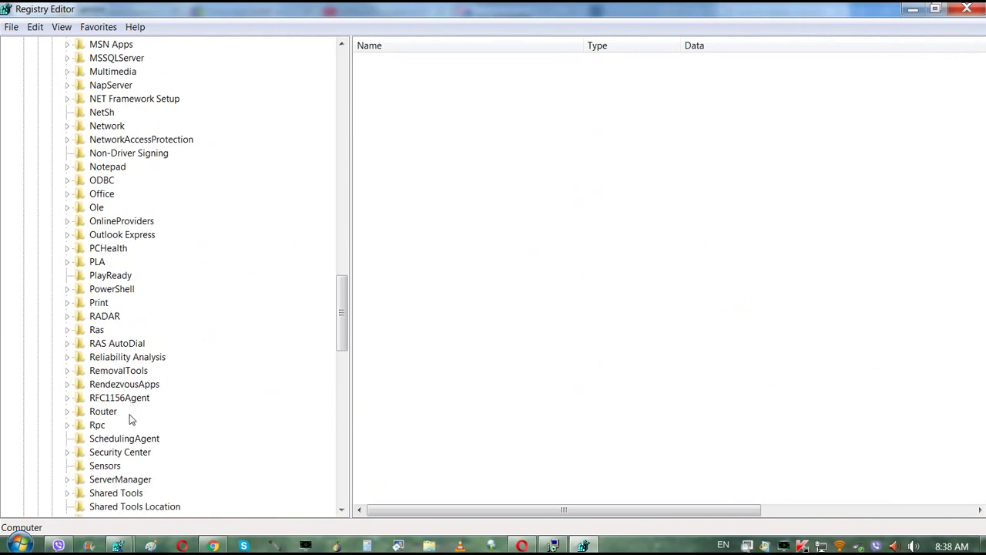
scroll(129, 418, "down", 2)
left_click(95, 414)
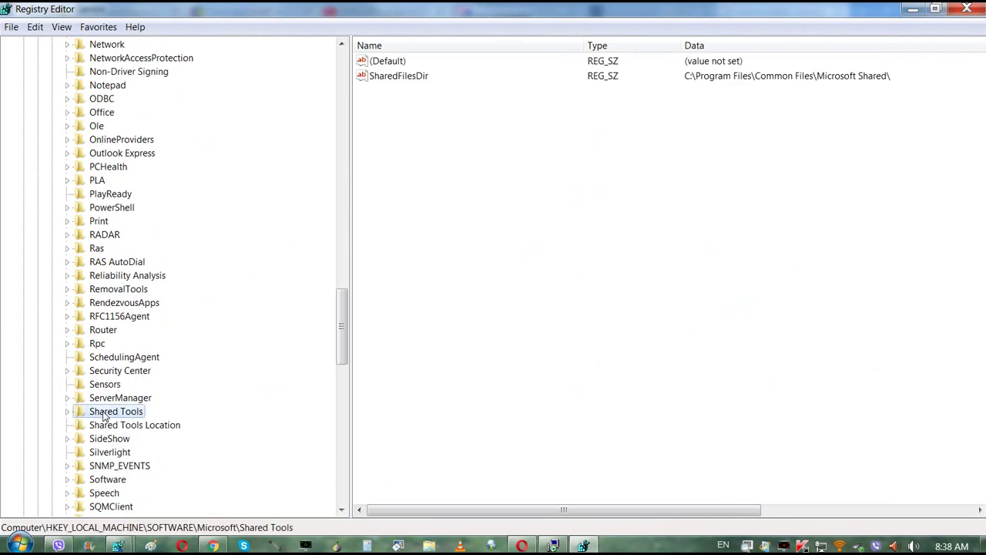
scroll(133, 409, "down", 3)
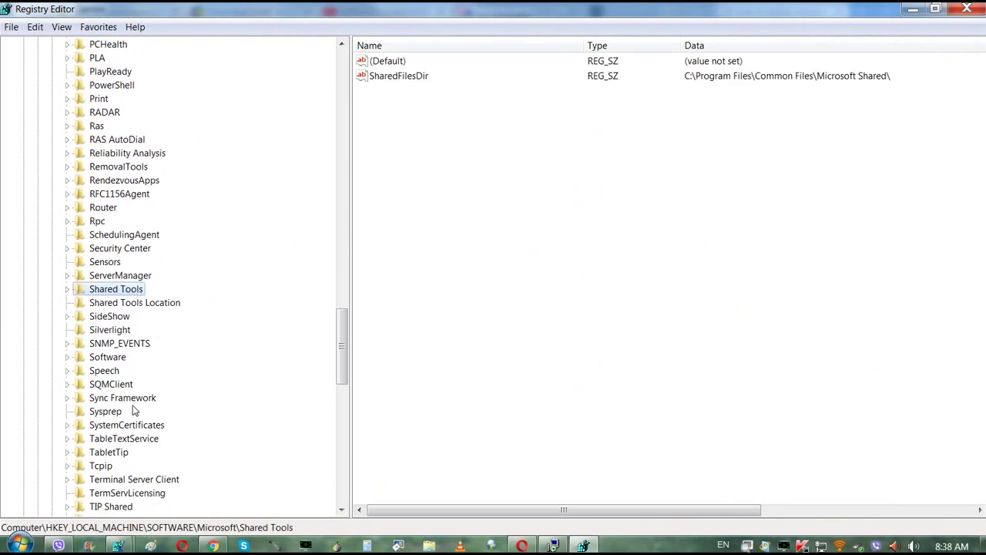
left_click(67, 290)
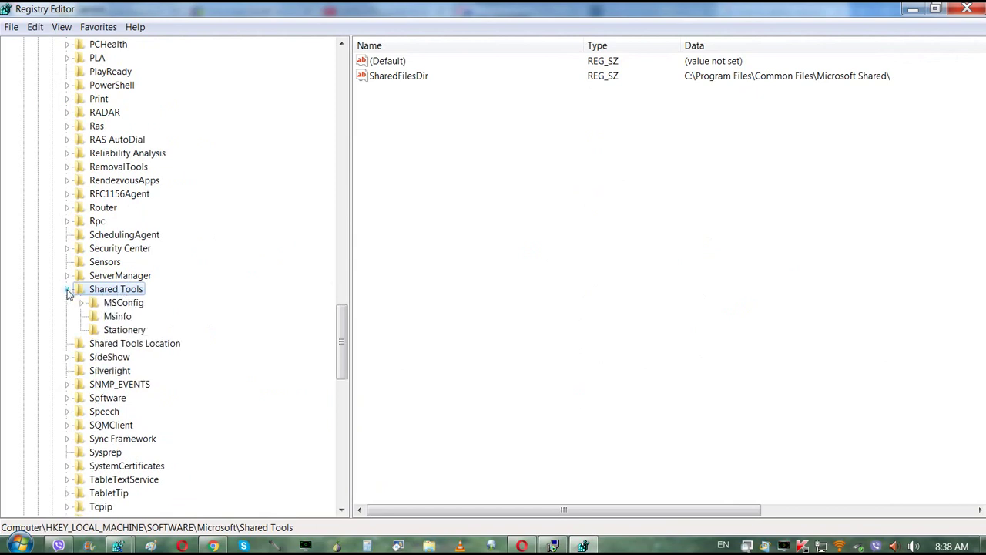
Step: Expand the MSConfig key under Shared Tools, and select and expand its services subkey
scroll(120, 302, "down", 1)
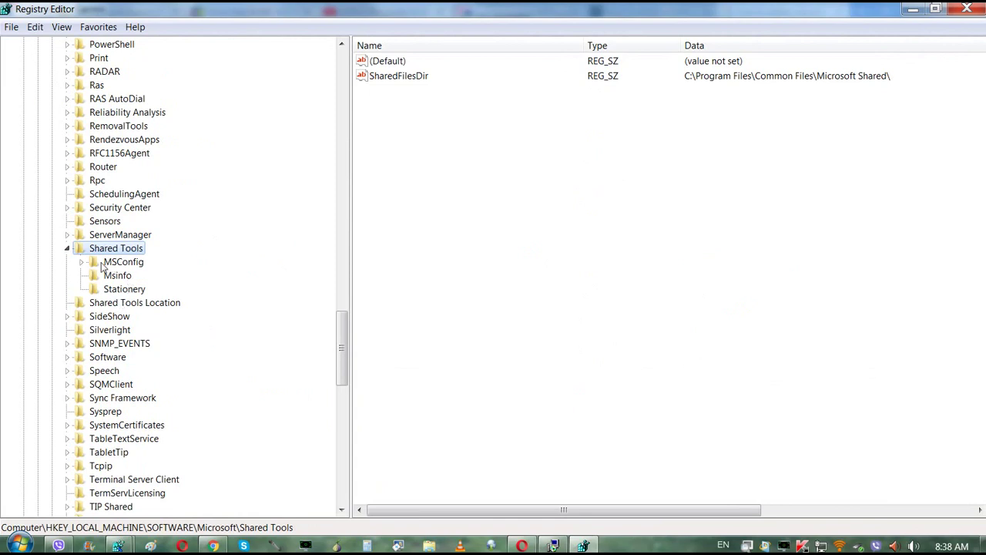
left_click(108, 265)
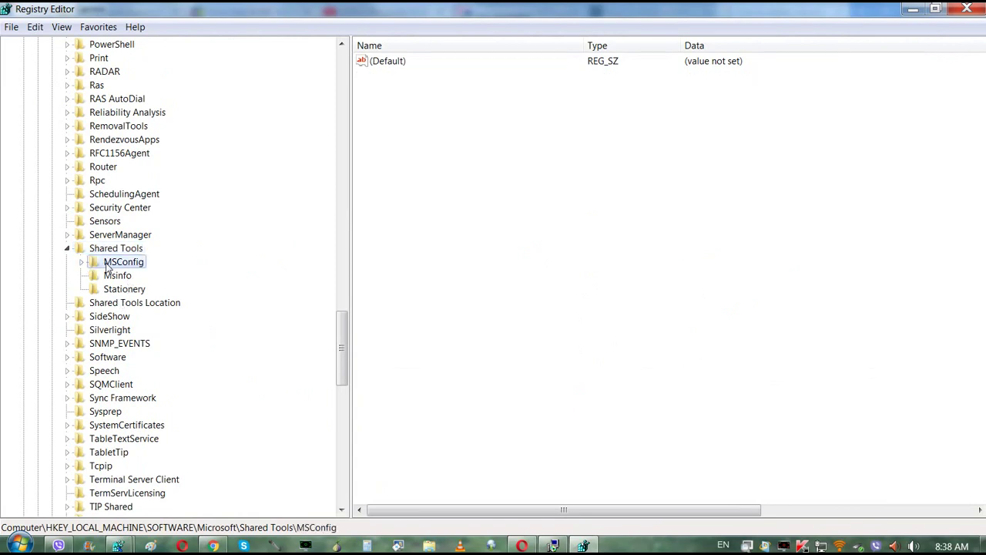
left_click(82, 262)
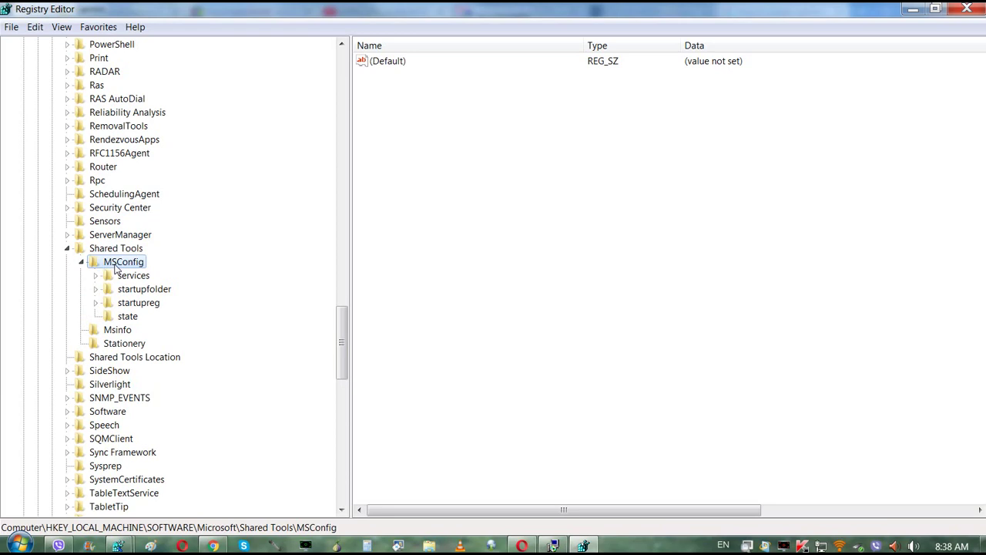
scroll(115, 265, "down", 1)
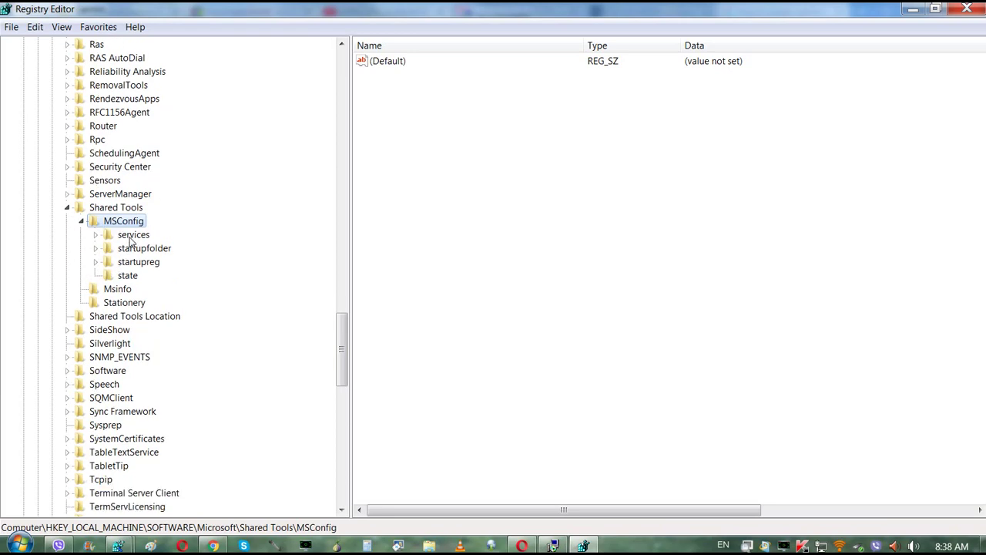
left_click(130, 238)
left_click(96, 234)
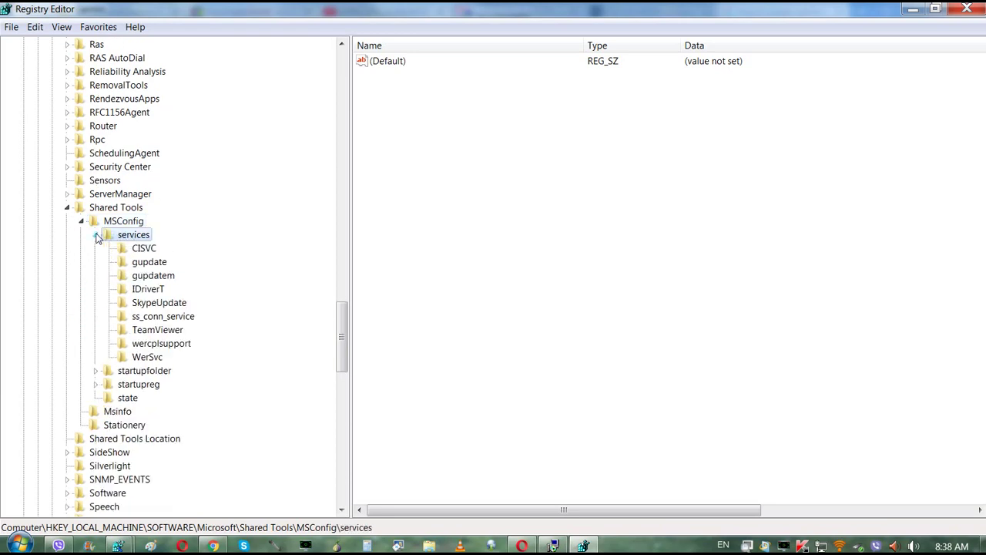
Step: Examine the values of the service entries under MSConfig\services, from CISVC to WerSvc, rechecking TeamViewer and SkypeUpdate
left_click(143, 249)
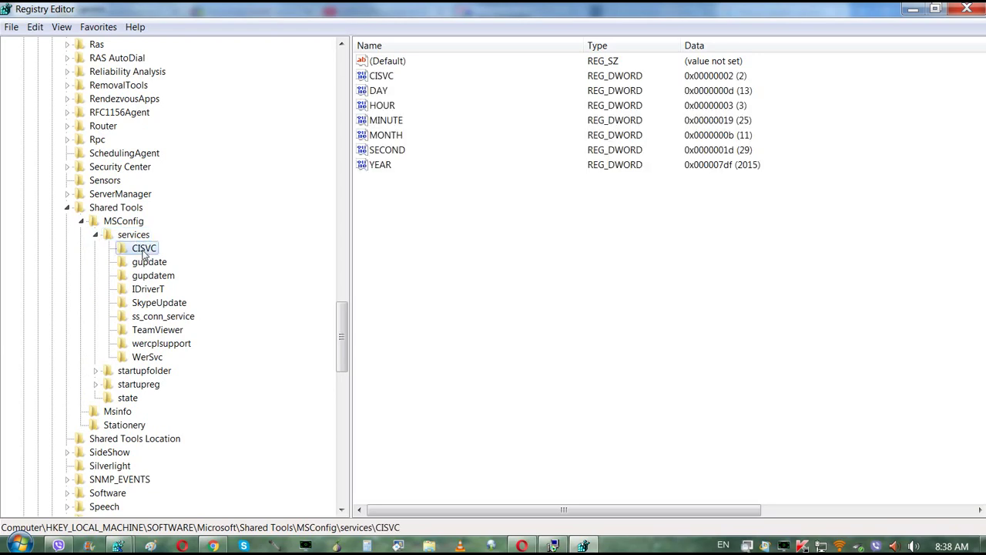
left_click(148, 264)
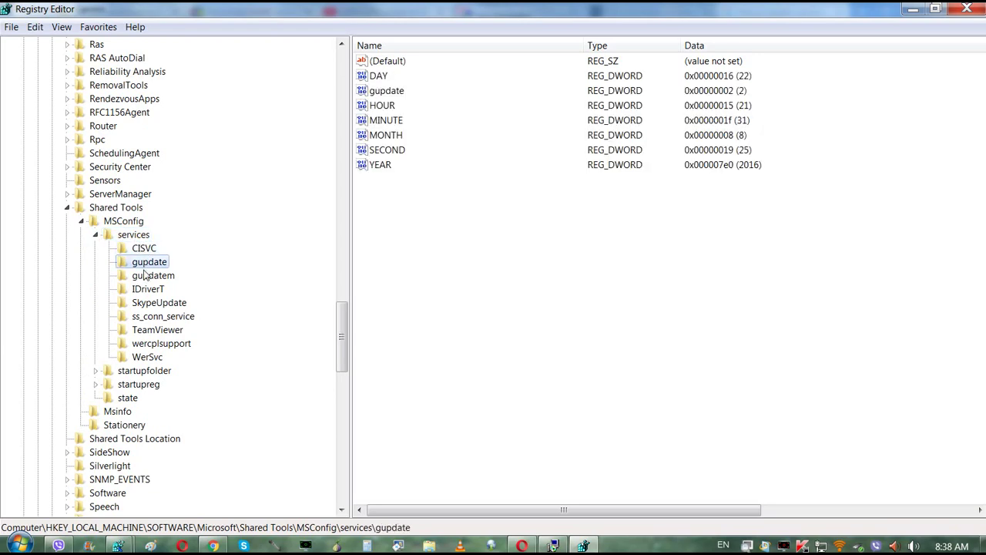
left_click(146, 279)
left_click(148, 292)
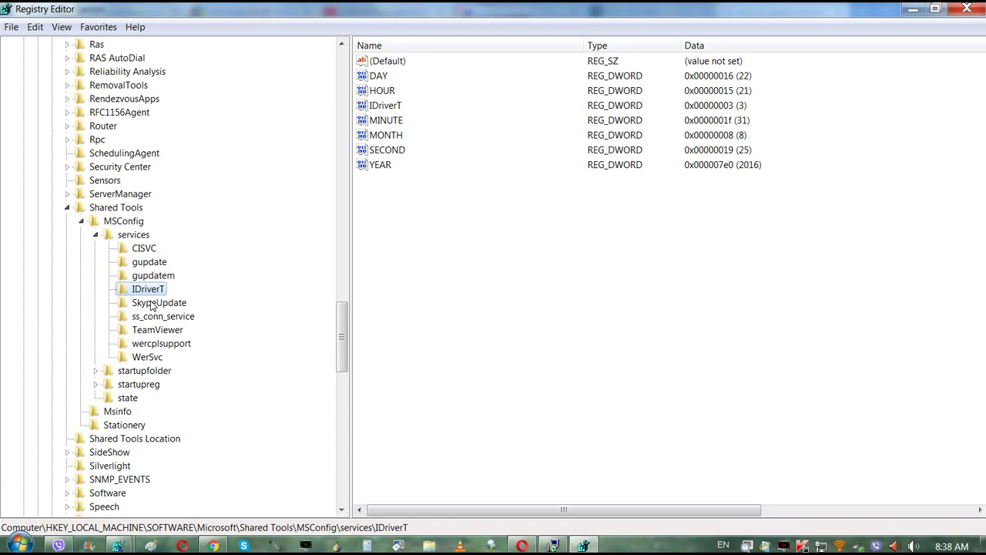
left_click(152, 305)
left_click(147, 316)
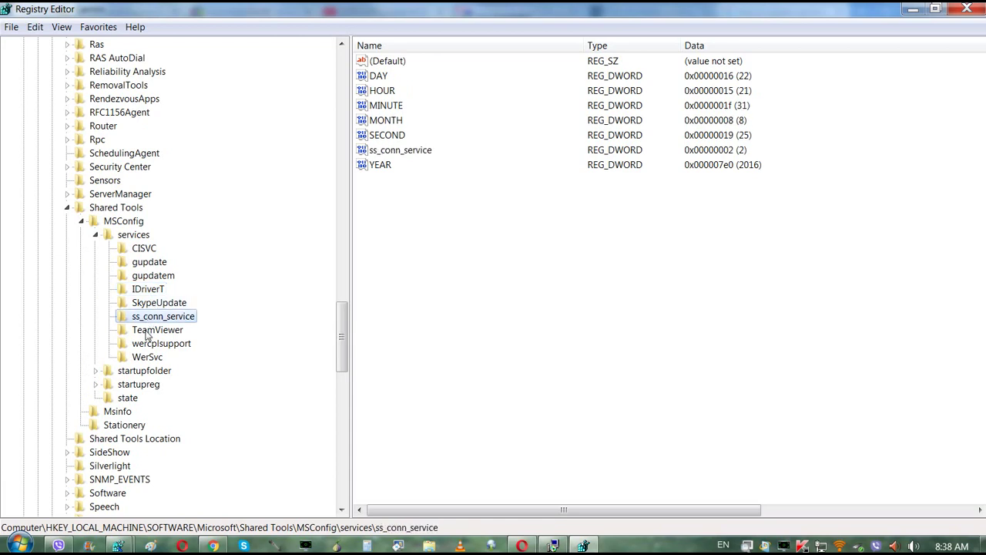
left_click(146, 332)
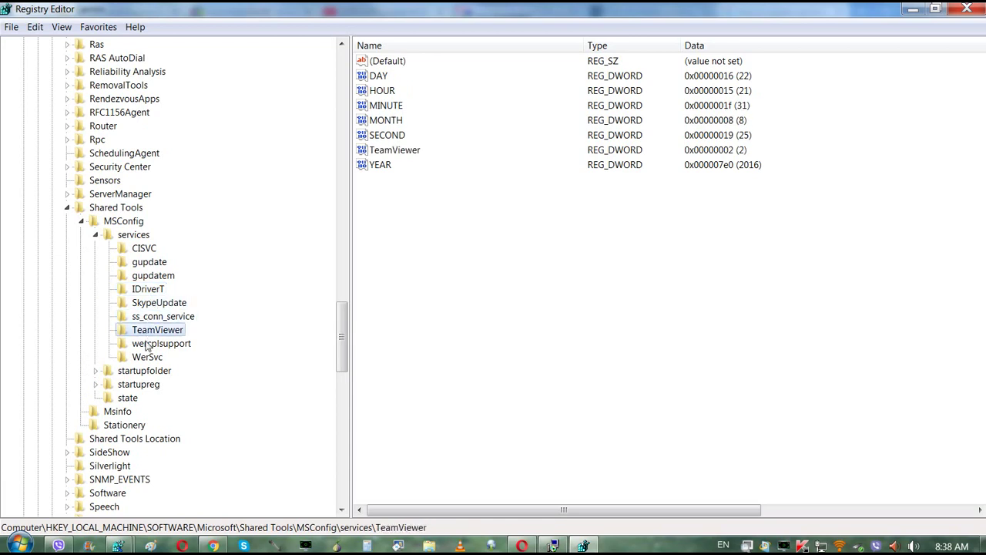
left_click(148, 345)
left_click(147, 358)
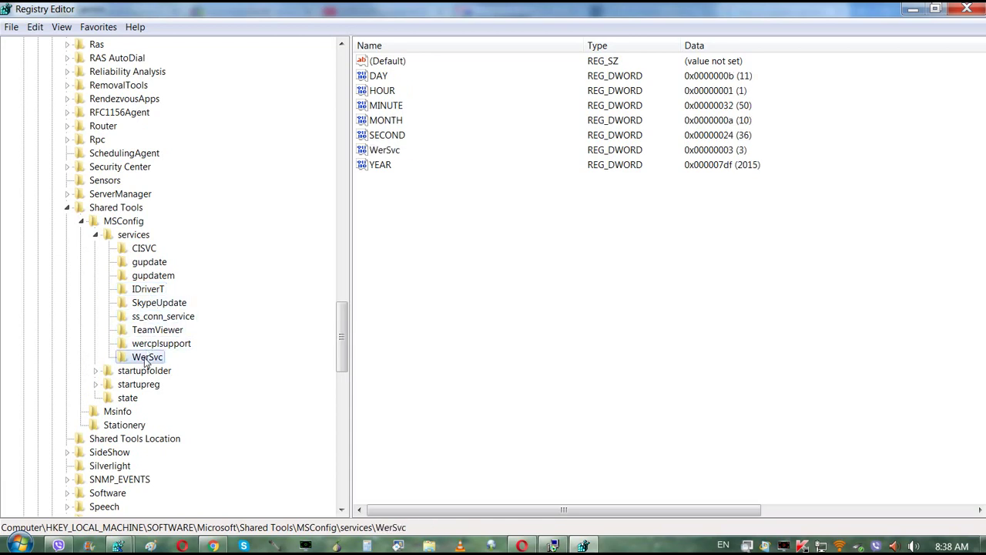
left_click(155, 308)
left_click(150, 332)
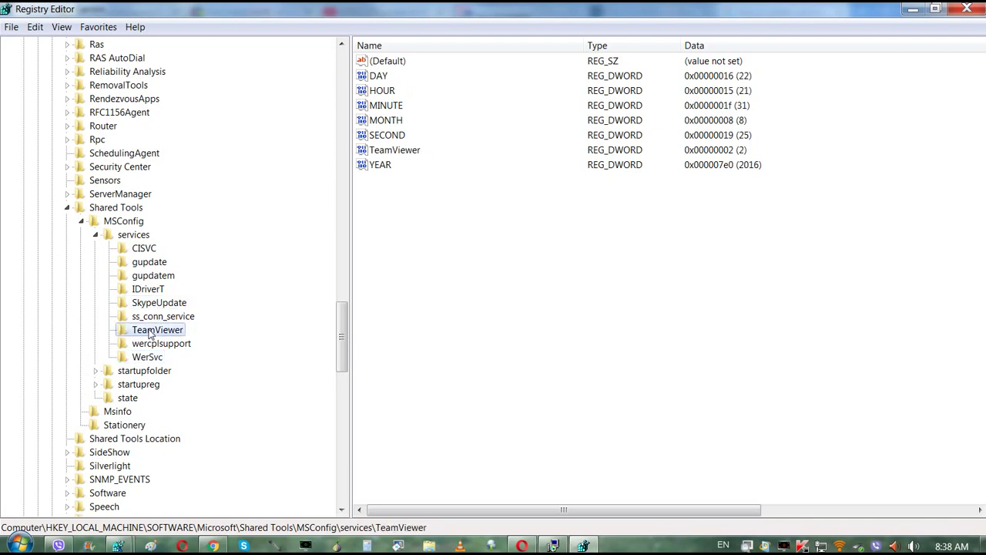
left_click(159, 307)
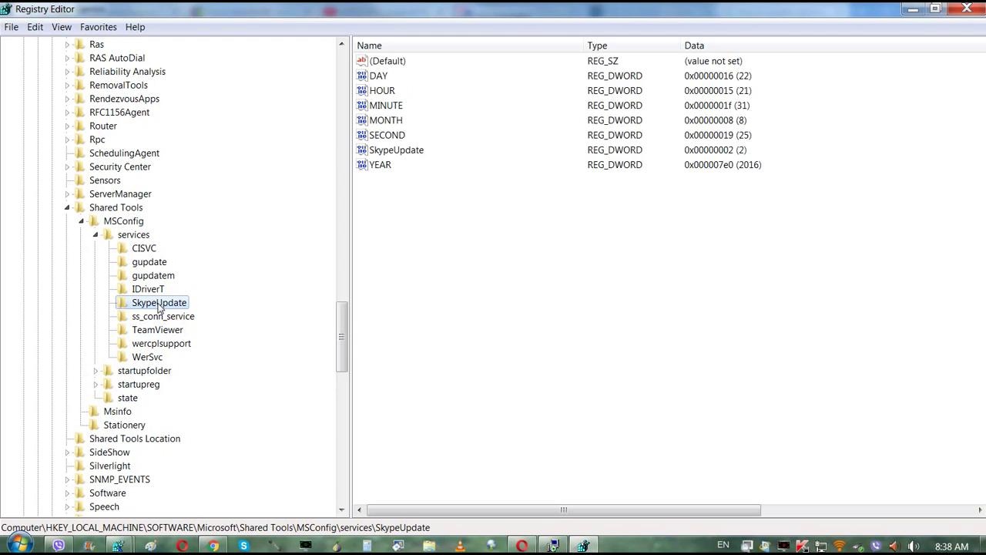
Step: Delete the SkypeUpdate and TeamViewer keys under MSConfig\services
key("Delete")
key("Return")
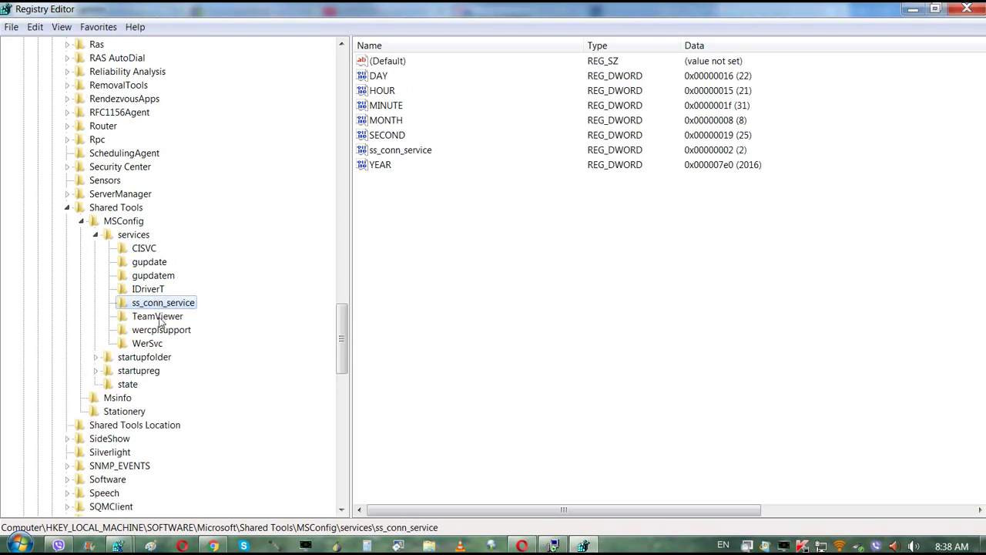
left_click(159, 318)
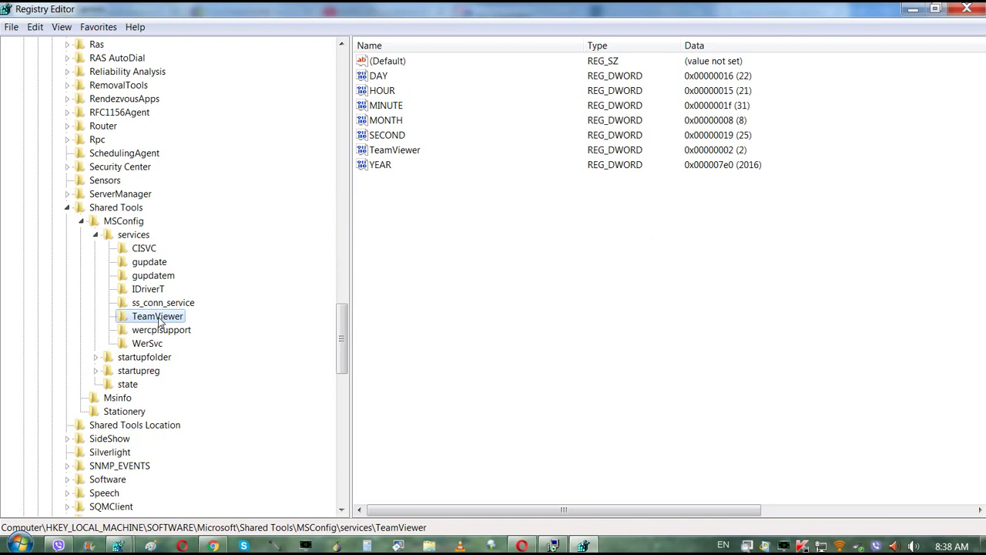
key("Delete")
key("Return")
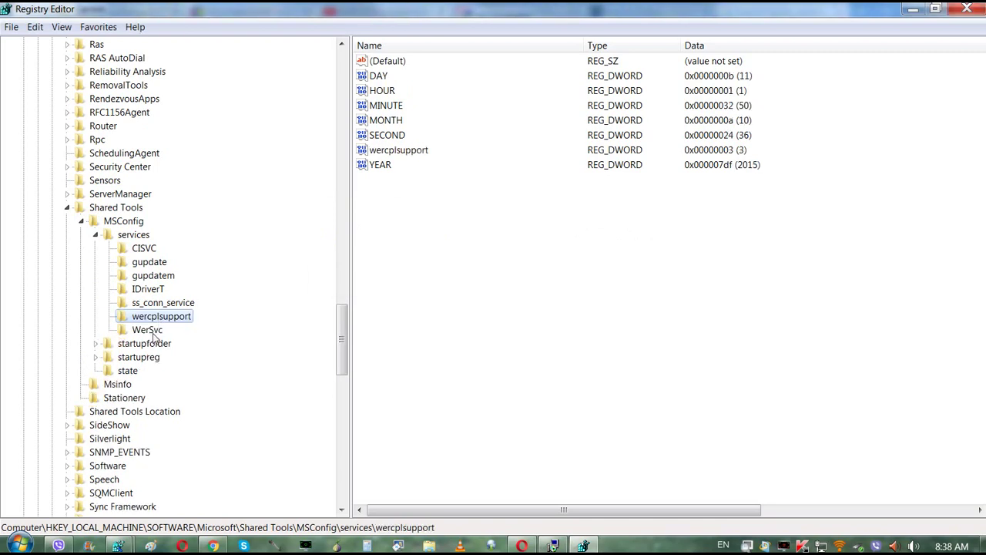
Step: Check the WerSvc, wercplsupport, ss_conn_service and gupdatem entries under services, and collapse the services key
left_click(153, 333)
left_click(155, 318)
left_click(155, 305)
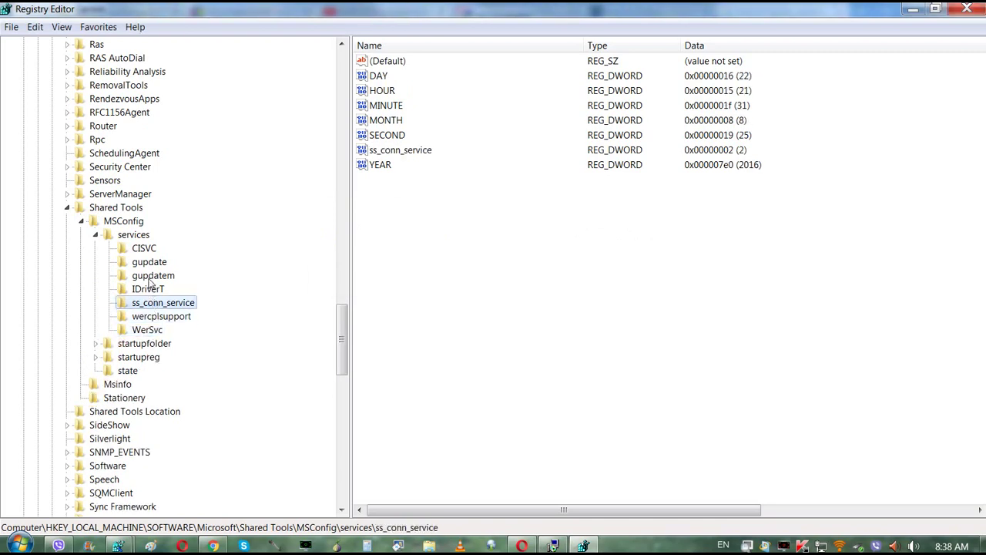
left_click(151, 279)
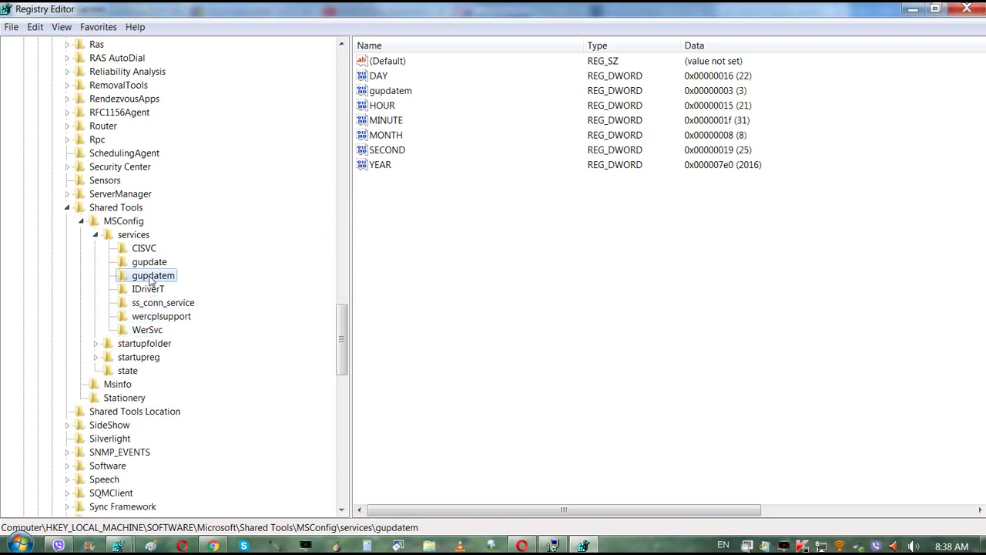
left_click(93, 235)
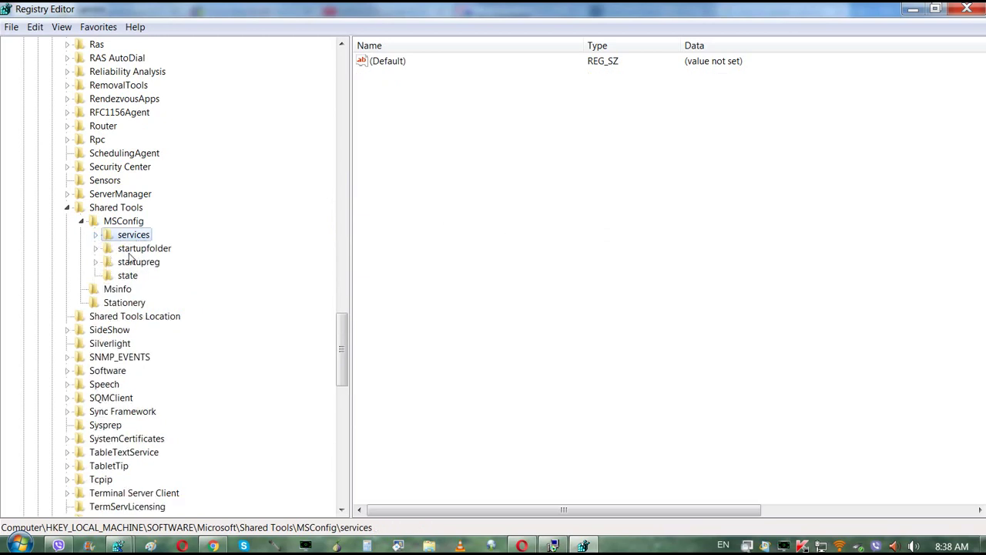
Step: Expand the startupfolder key under MSConfig to view its shortcut entries, and collapse it again
left_click(96, 248)
left_click(132, 252)
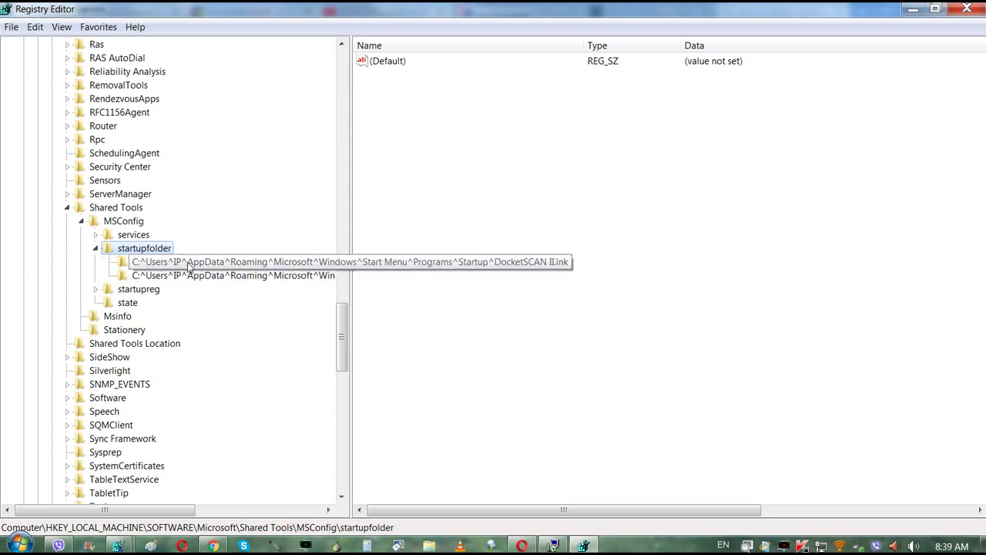
left_click(96, 248)
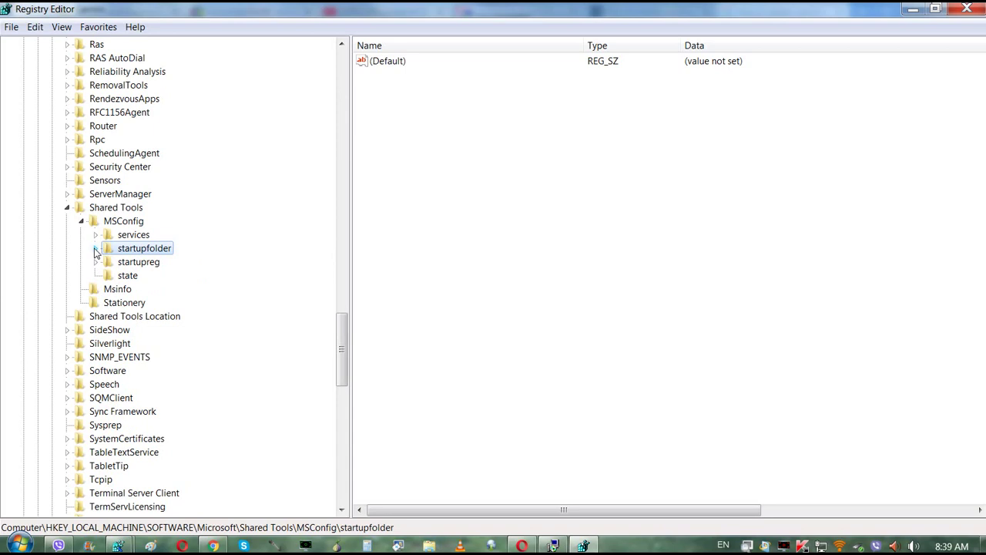
Step: Expand the startupreg key under MSConfig and view the values of HDD Regenerator and ISUSPM Startup
left_click(135, 264)
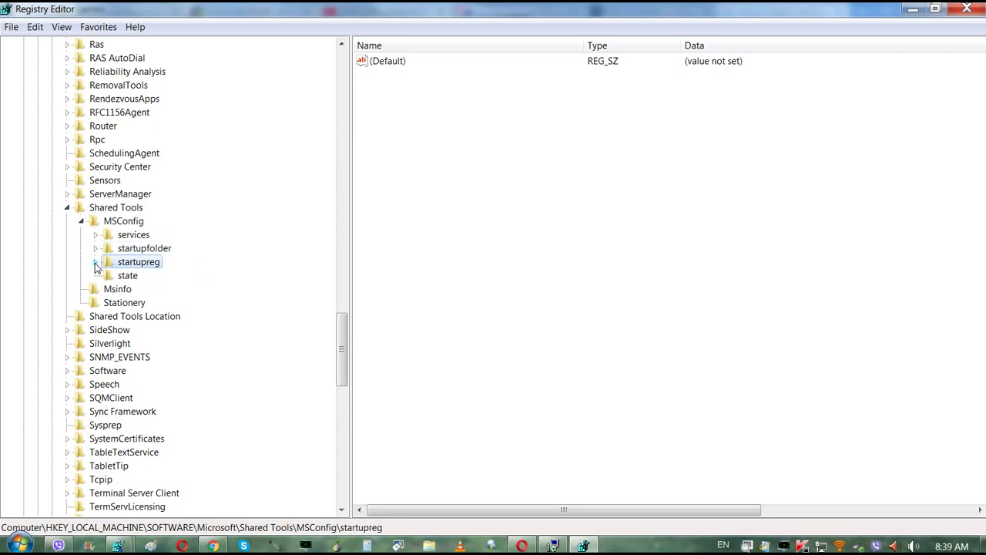
left_click(96, 263)
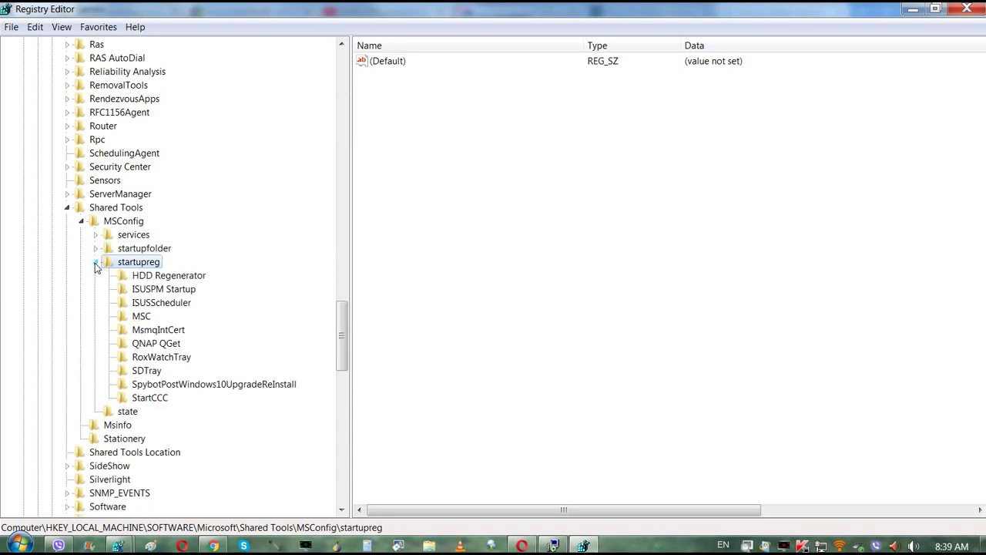
left_click(168, 277)
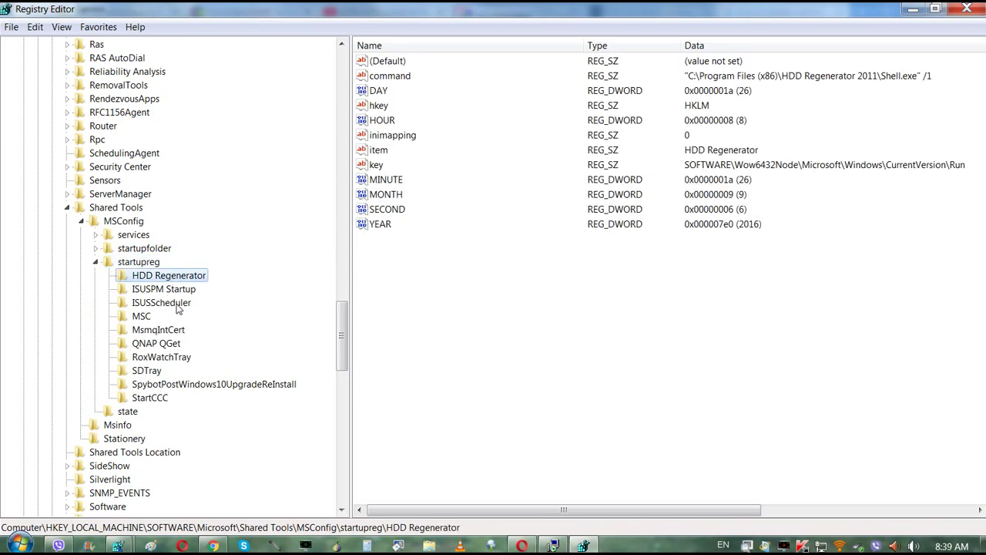
left_click(177, 291)
Step: Copy the word Regenerator from the HDD Regenerator key's editable name, and leave the rename without changing it
left_click(178, 283)
right_click(171, 281)
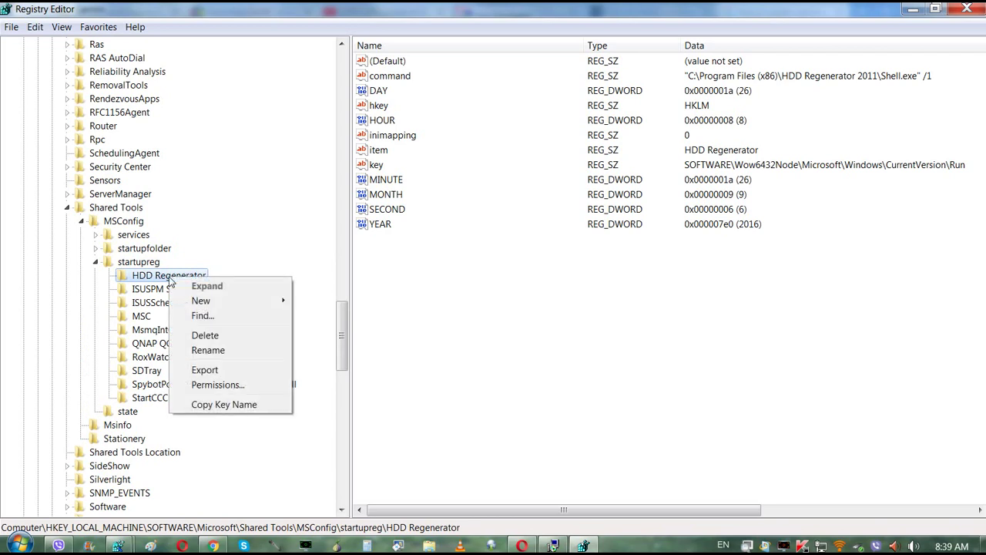
left_click(200, 351)
left_click_drag(158, 279, 206, 277)
right_click(193, 278)
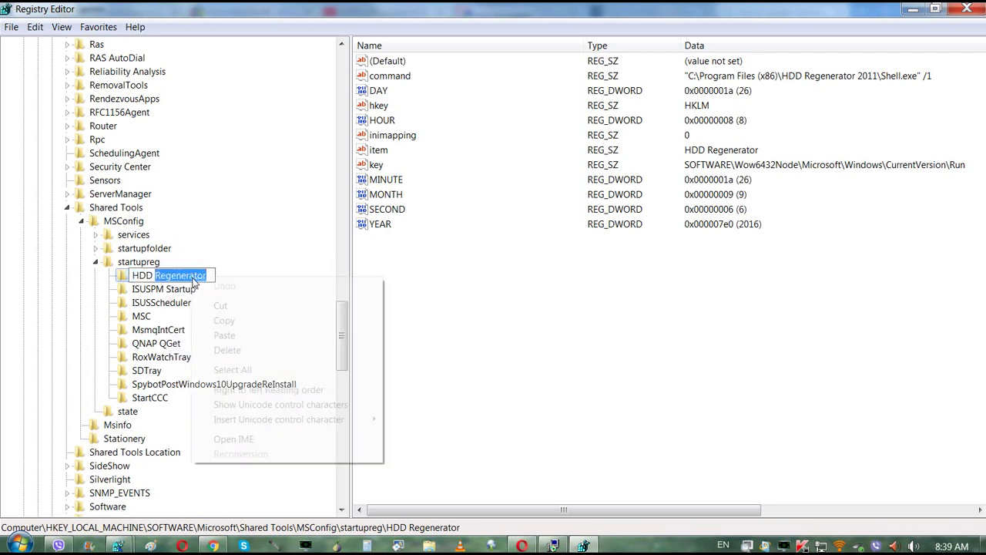
left_click(223, 320)
left_click(164, 292)
left_click(164, 293)
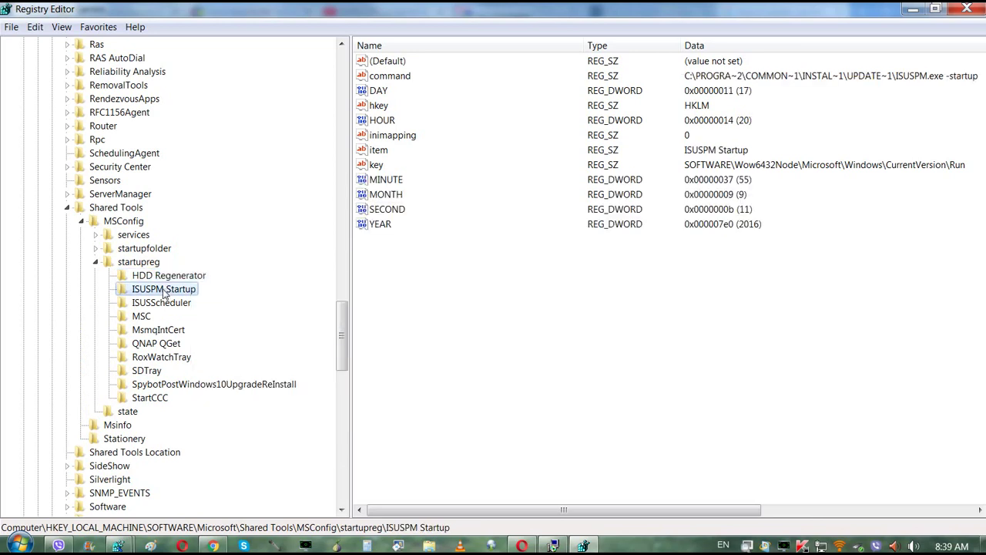
Step: Open the QNAP QGet key's name for editing and paste the copied word after it, making QNAP QGet Regenerator
left_click(148, 331)
left_click(157, 345)
right_click(156, 346)
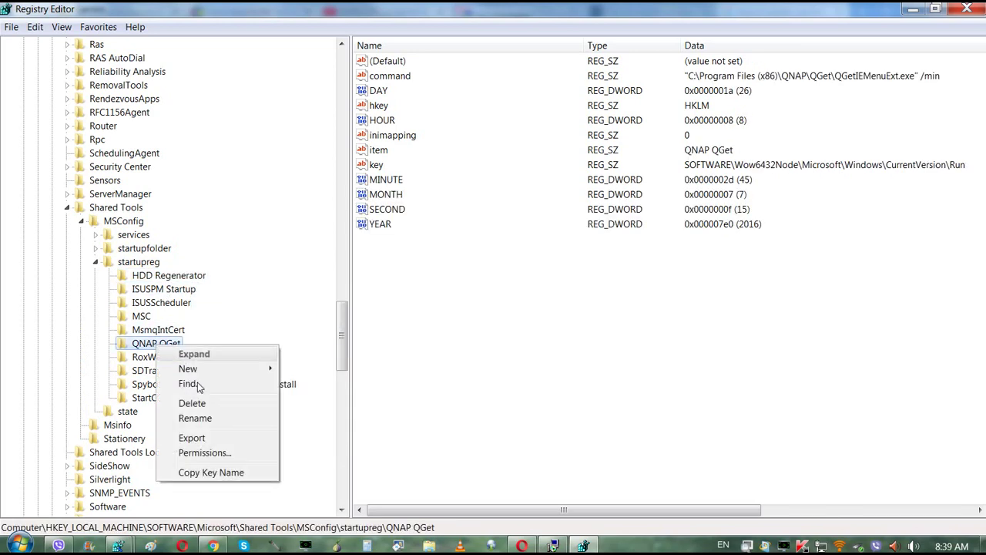
left_click(194, 416)
left_click(183, 343)
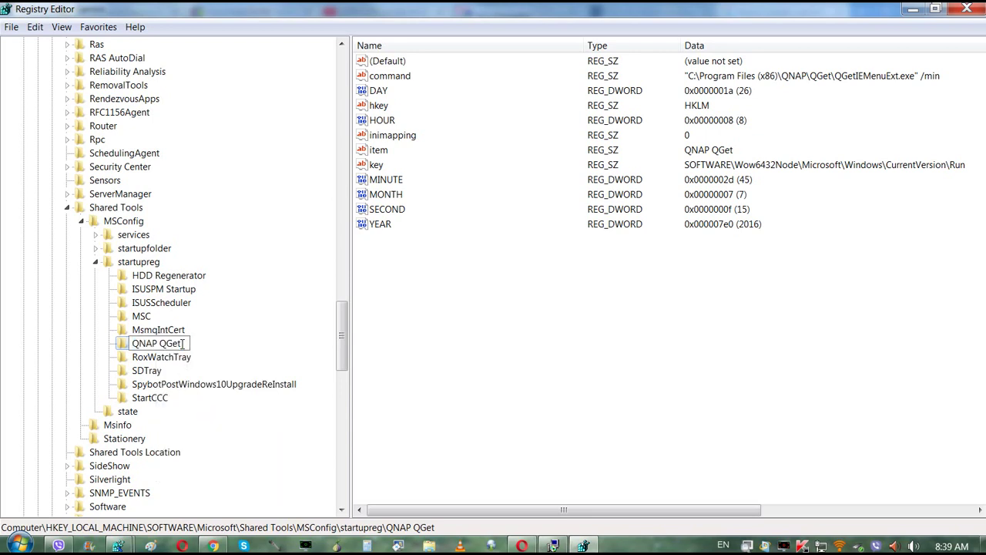
right_click(184, 344)
left_click(214, 398)
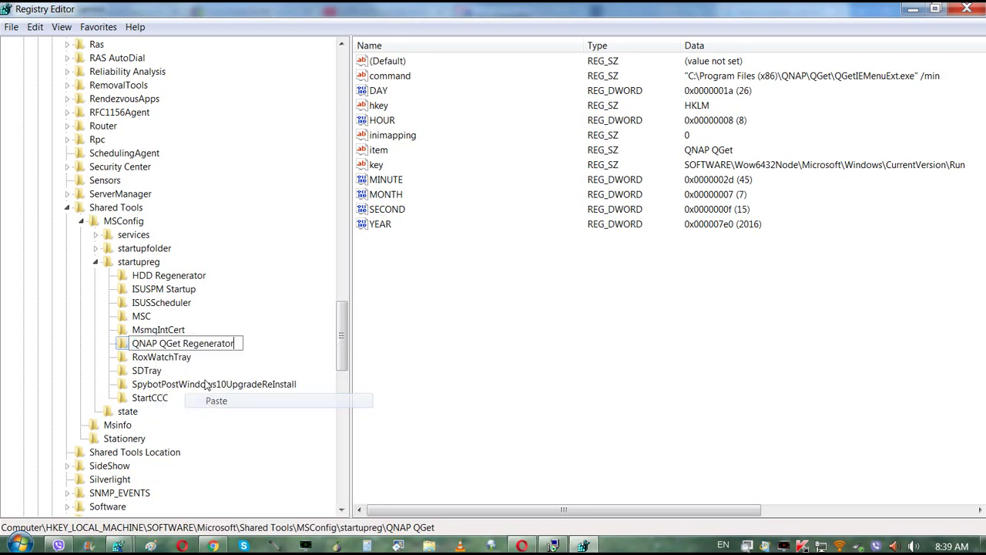
Step: Copy the whole text QNAP QGet Regenerator, clear the name field and abandon the rename
left_click_drag(233, 344, 124, 343)
right_click(143, 344)
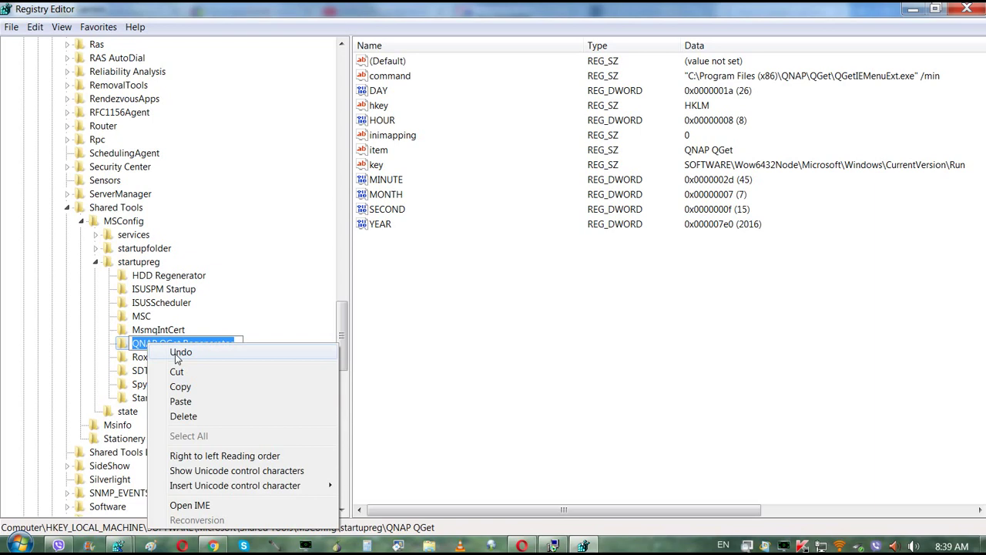
left_click(177, 385)
key("Delete")
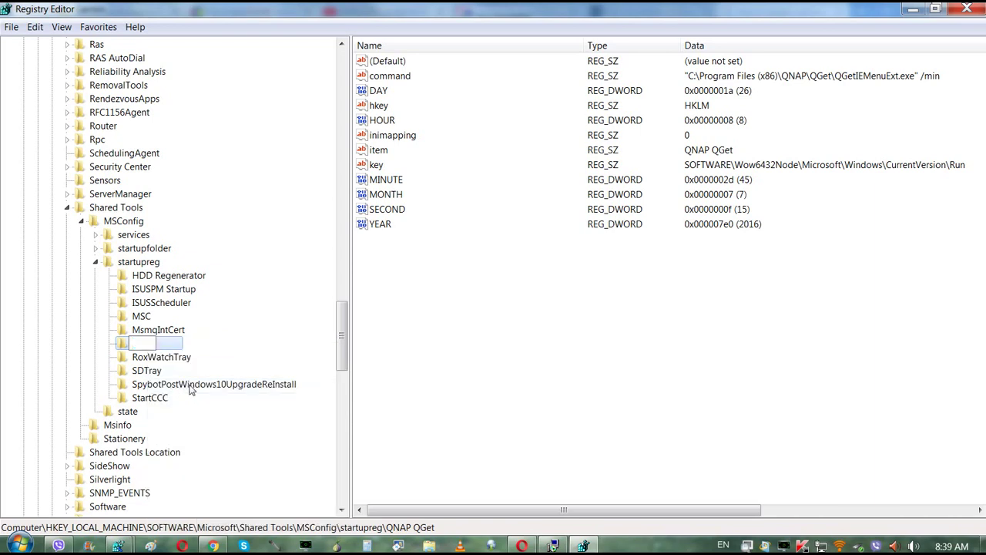
left_click(155, 363)
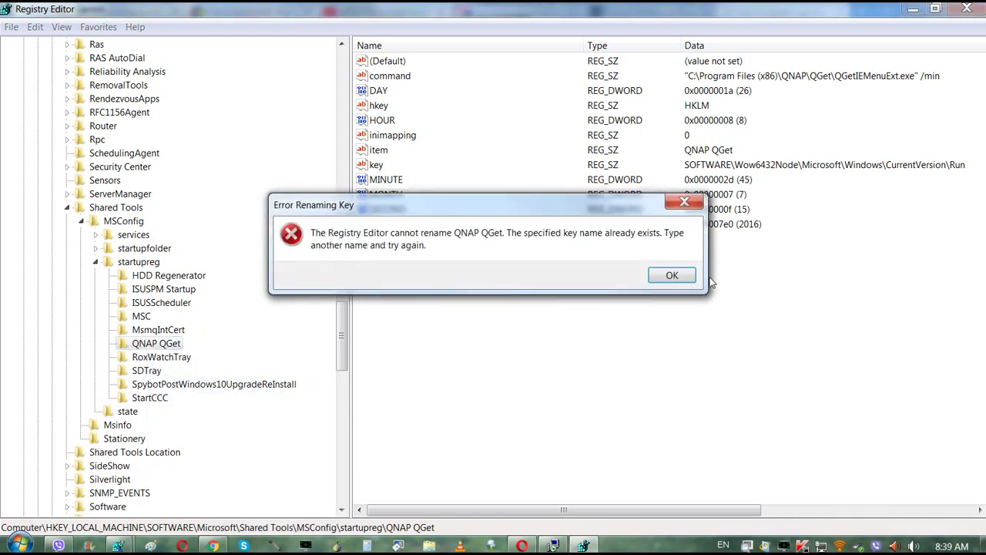
left_click(666, 278)
Step: Open the RoxWatchTray key's name for editing and paste the copied text QNAP QGet Regenerator after it
left_click(160, 359)
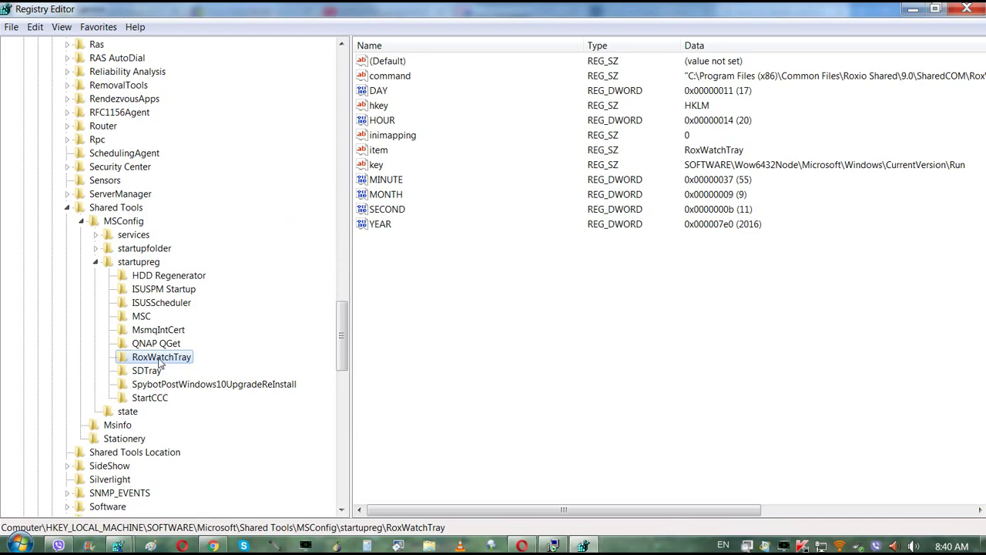
right_click(159, 362)
left_click(192, 432)
left_click(195, 357)
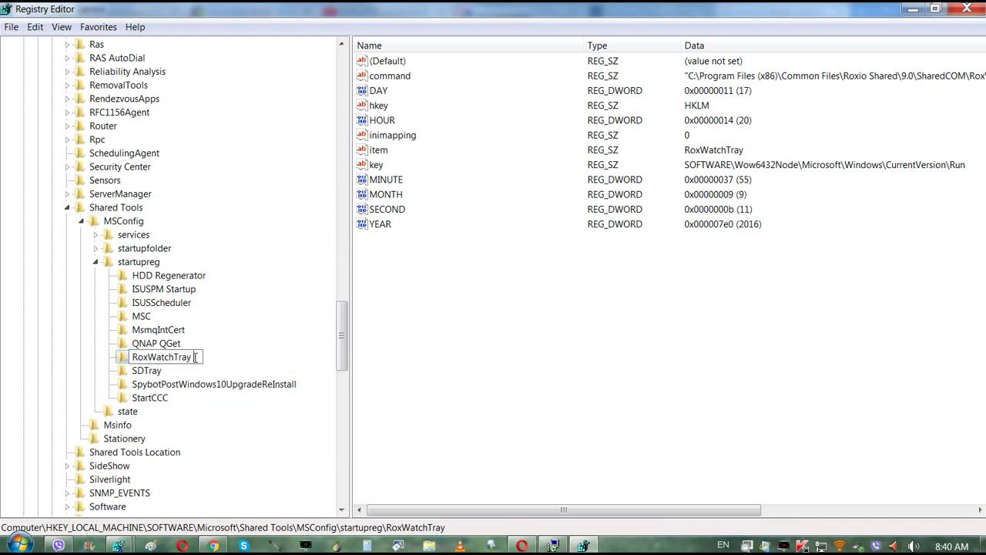
right_click(196, 357)
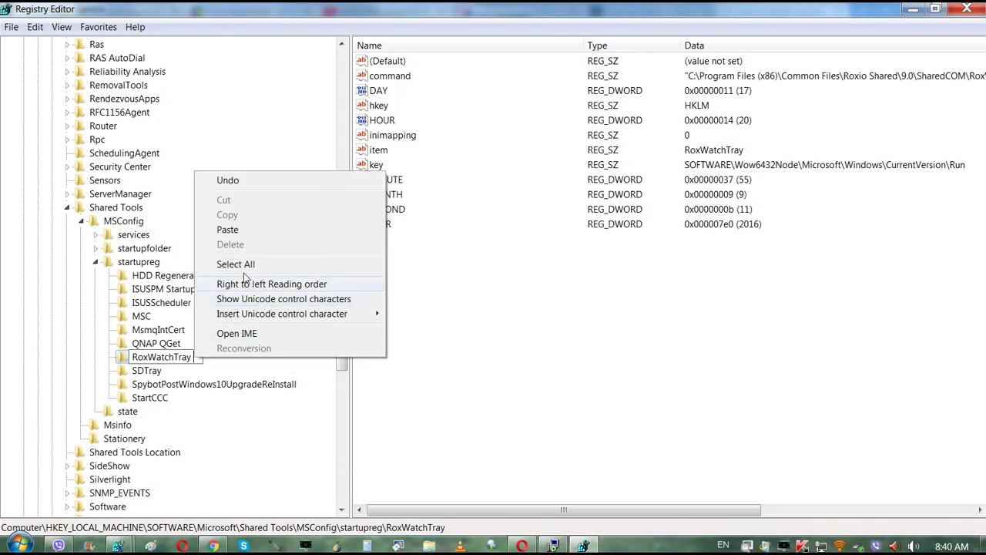
left_click(229, 230)
Step: Cut the combined text RoxWatchTray QNAP QGet Regenerator from the name field and abandon the rename
left_click_drag(295, 357, 131, 357)
right_click(165, 355)
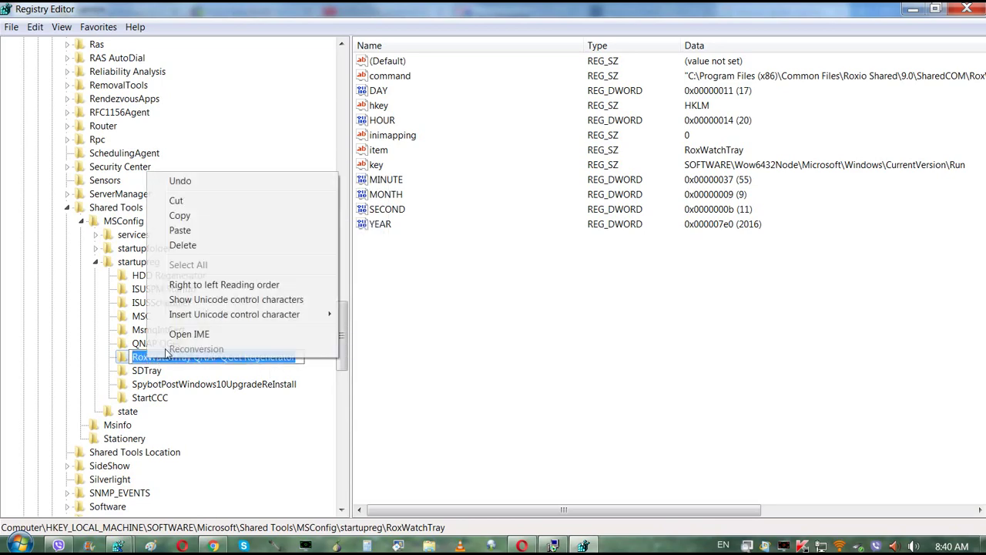
left_click(176, 201)
left_click(449, 293)
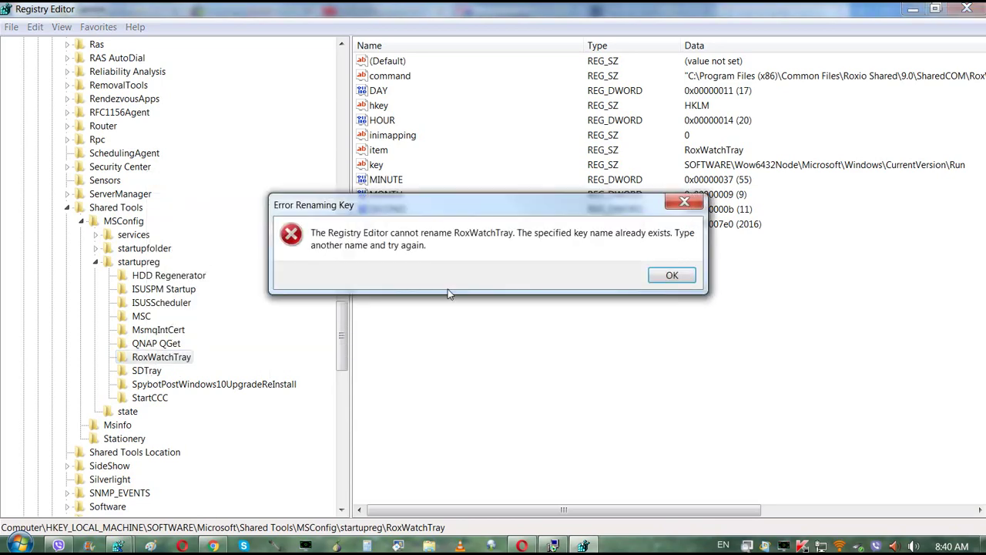
left_click(669, 275)
Step: Open the SDTray key's name for editing and paste the copied text RoxWatchTray QNAP QGet Regenerator after it
left_click(147, 370)
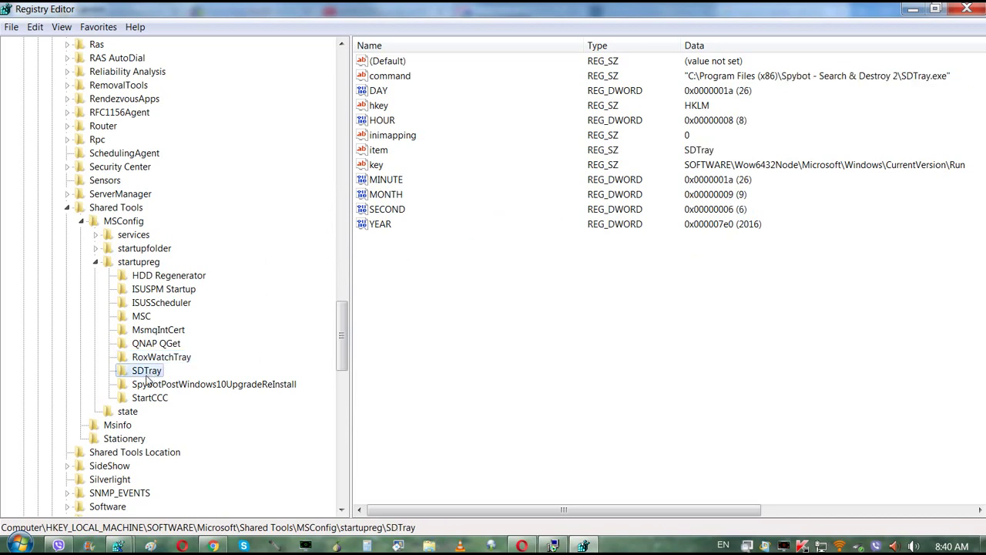
right_click(148, 375)
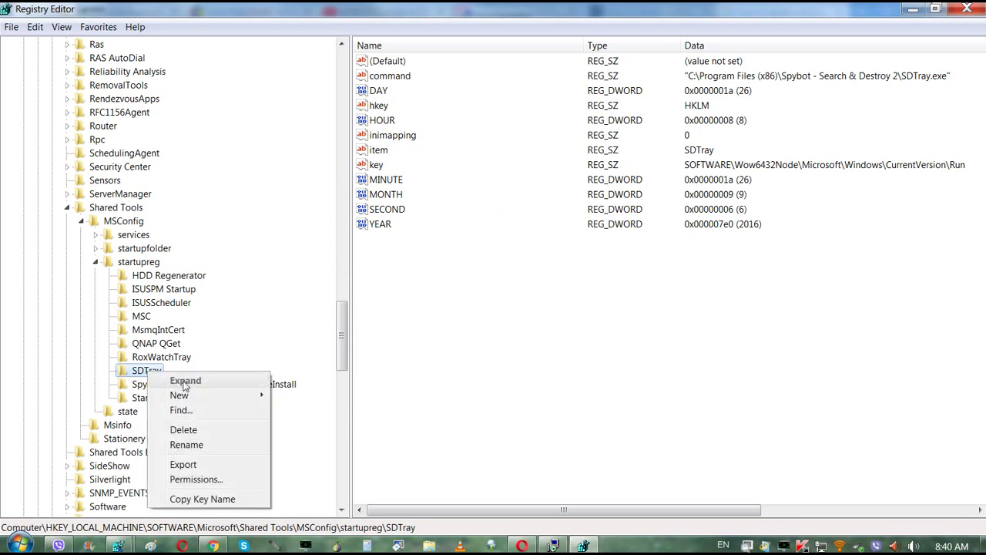
left_click(188, 445)
left_click(167, 371)
right_click(165, 373)
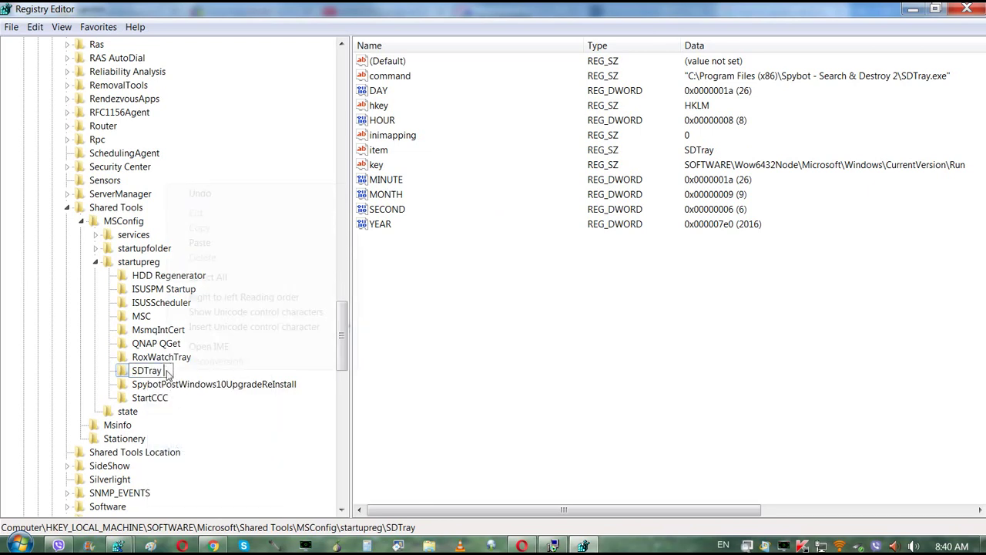
key("Escape")
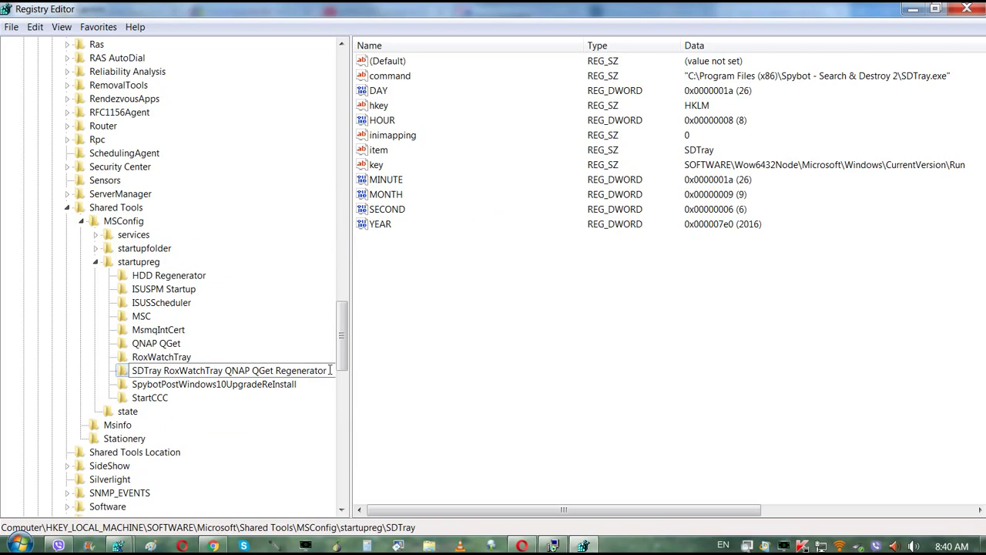
Step: Cut the combined text SDTray RoxWatchTray QNAP QGet Regenerator from the name field and abandon the rename
left_click_drag(330, 371, 140, 383)
right_click(155, 373)
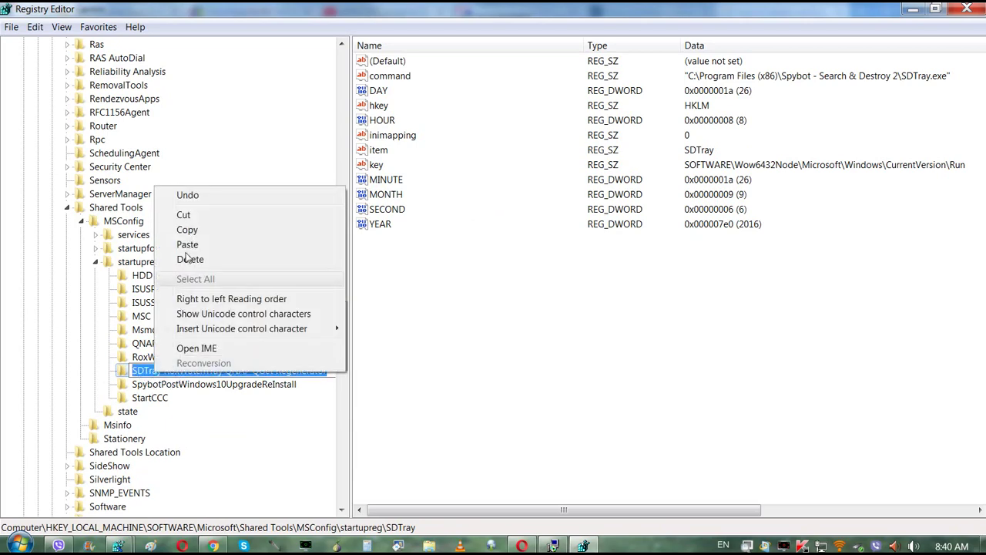
left_click(186, 214)
left_click(316, 404)
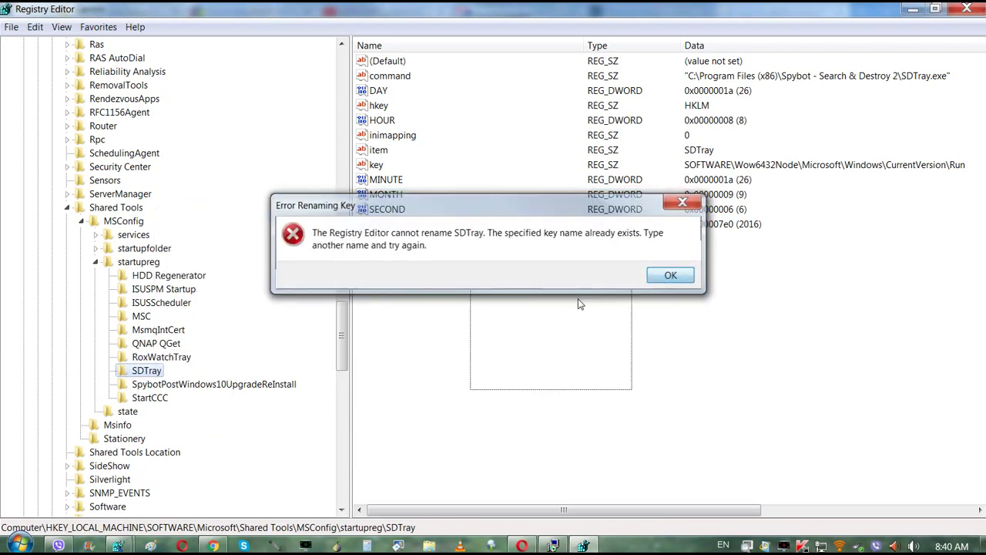
left_click(665, 273)
Step: View the StartCCC entry, then open HDD Regenerator's command value to read its full path and close it without changes
left_click(148, 399)
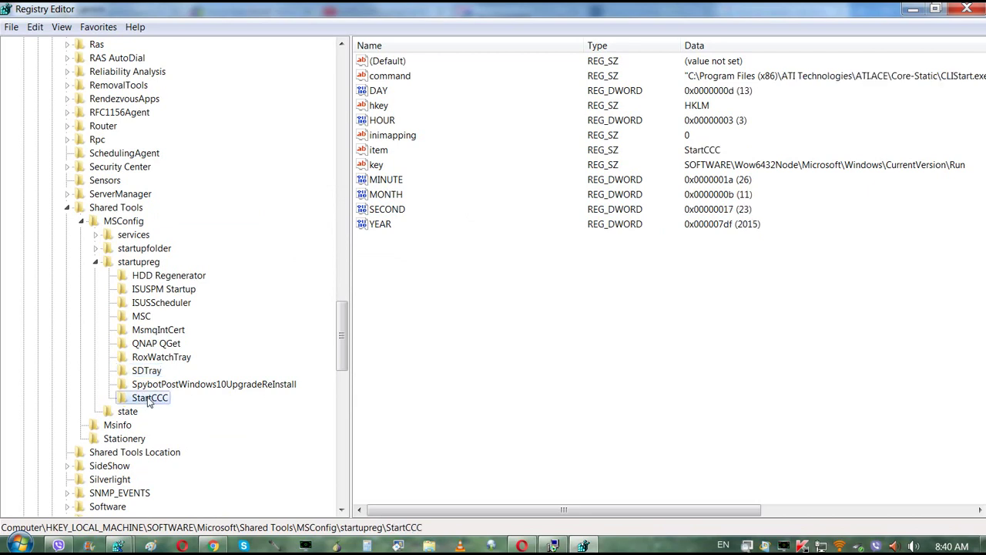
left_click(164, 276)
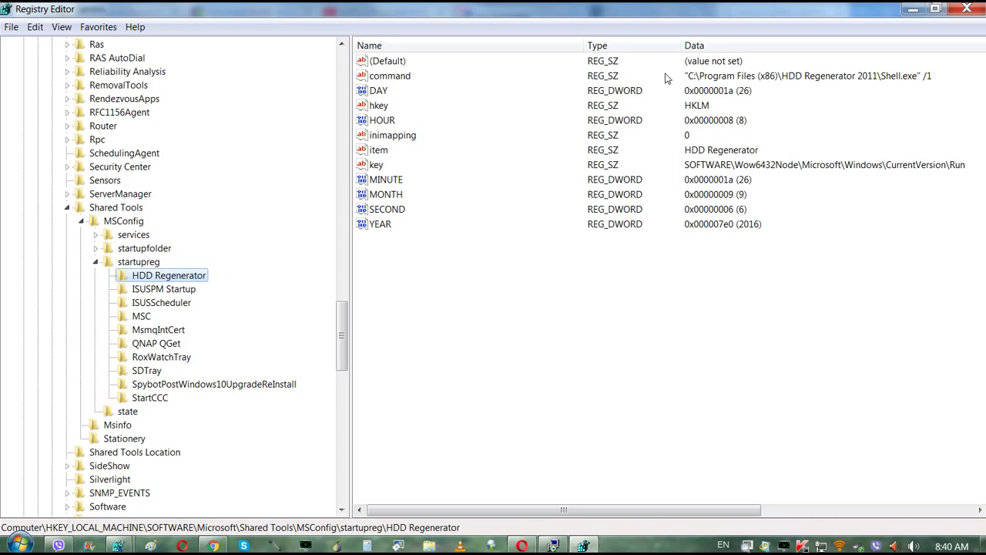
double_click(401, 77)
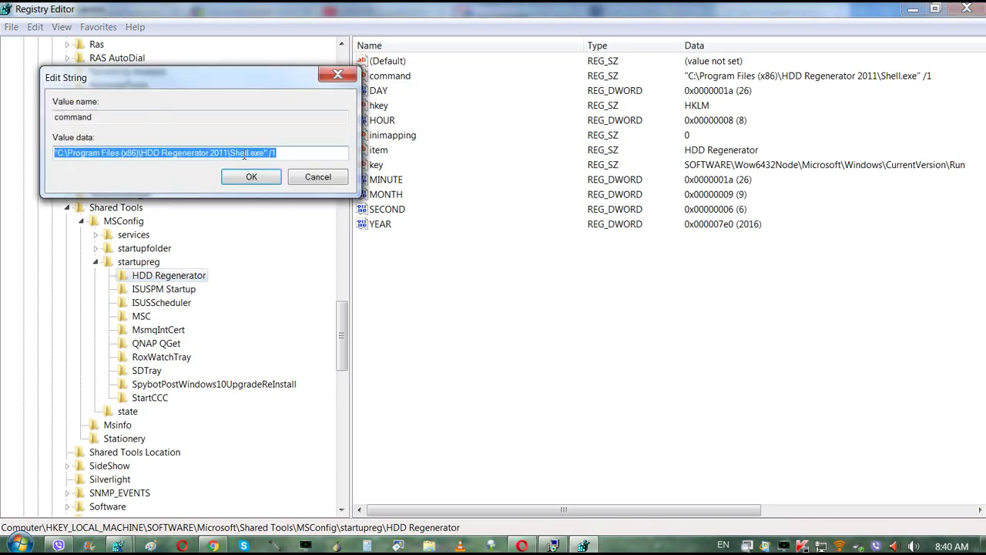
left_click(317, 176)
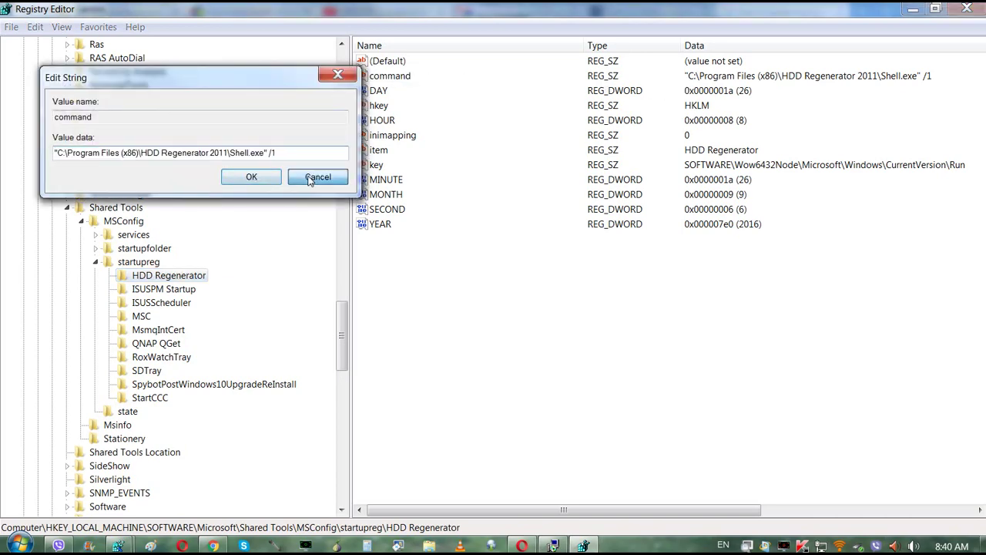
right_click(18, 544)
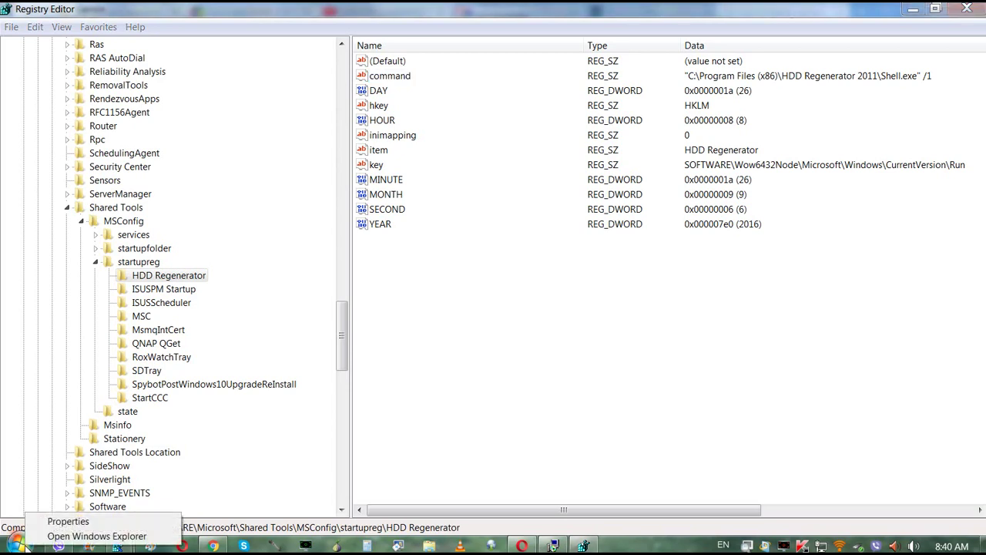
left_click(20, 544)
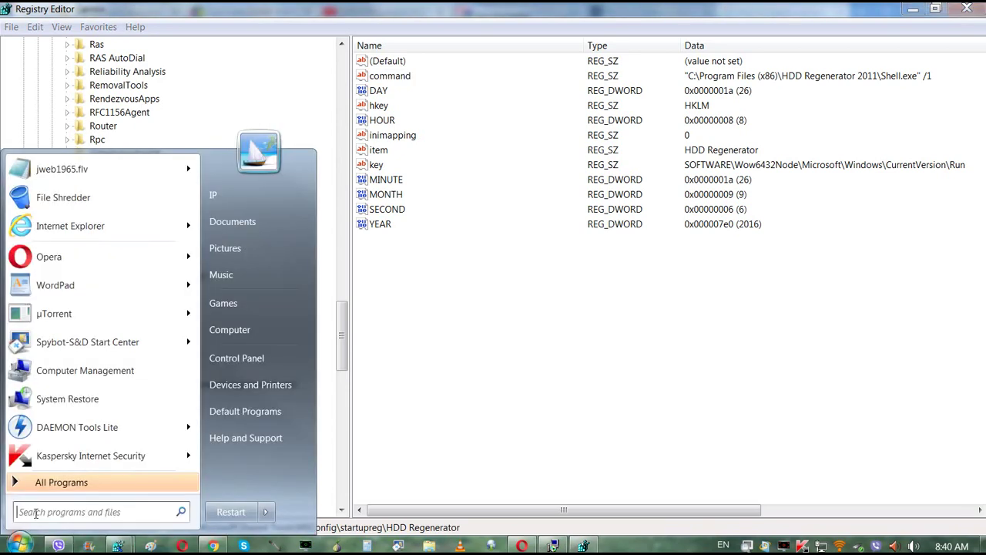
left_click(35, 512)
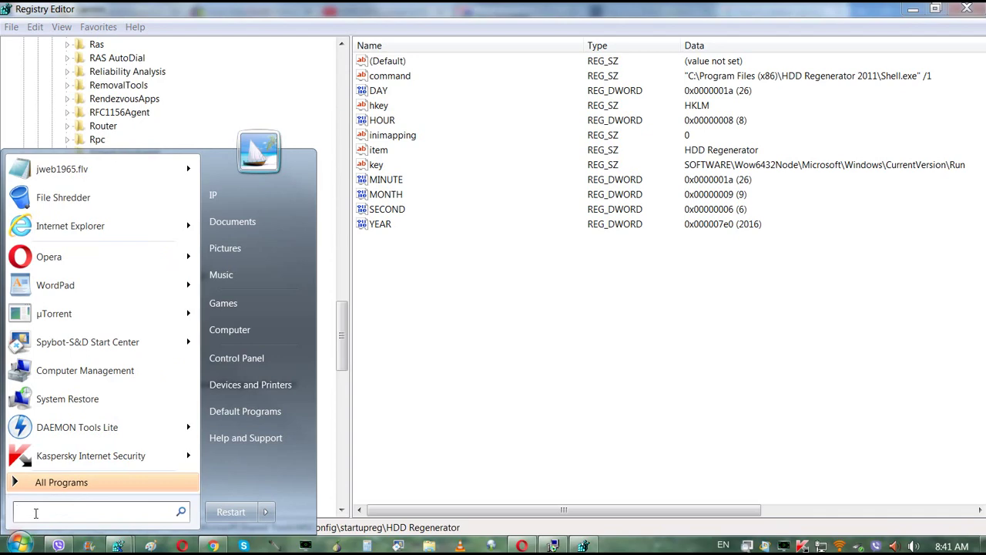
Step: Open Windows Explorer and browse on Local Disk (C:) to the HDD Regenerator 2011 folder inside Program Files (x86)
right_click(19, 544)
left_click(77, 533)
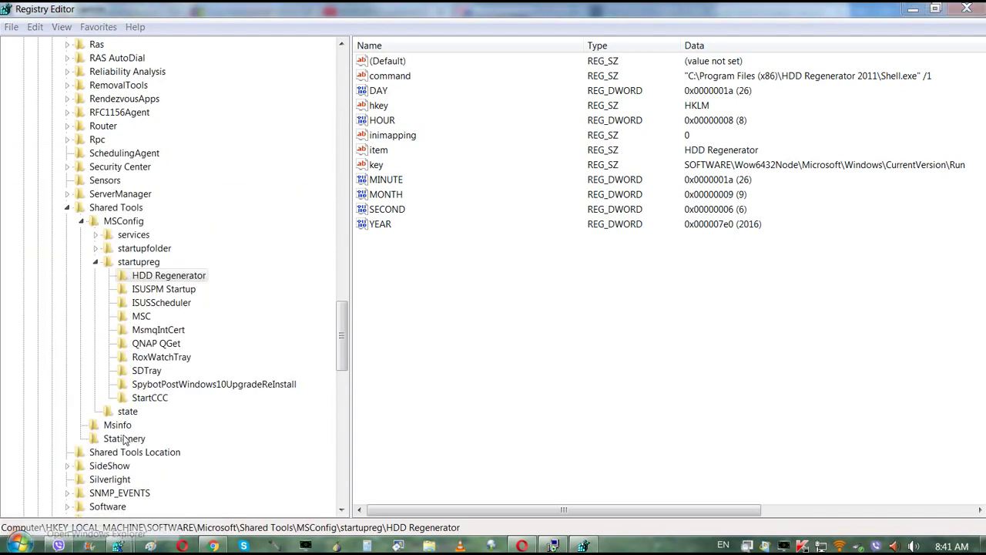
left_click(146, 377)
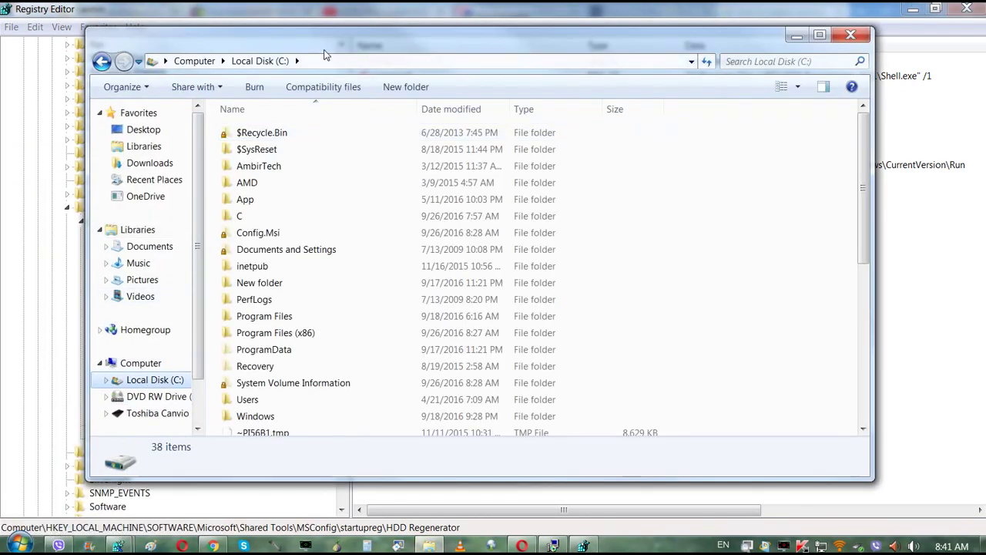
left_click_drag(326, 48, 293, 102)
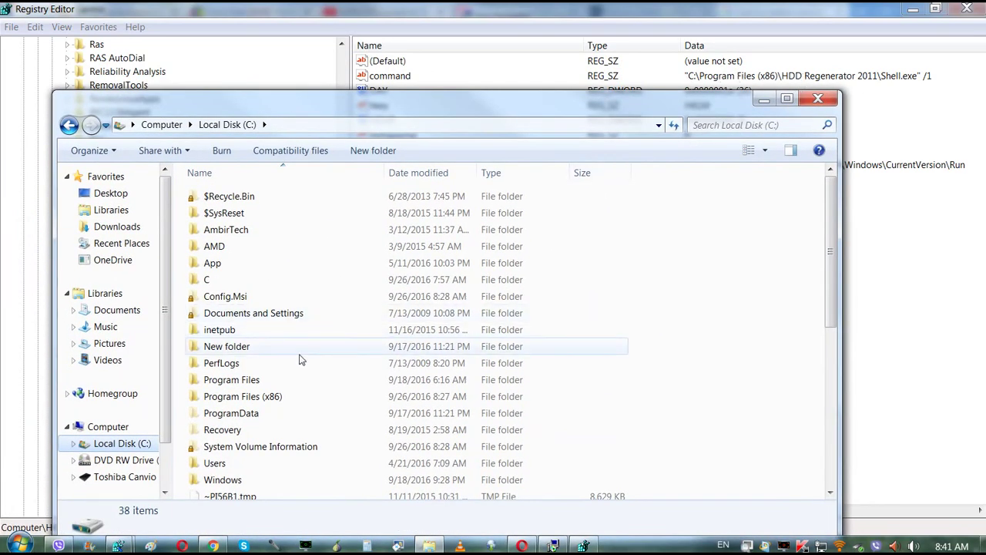
double_click(253, 398)
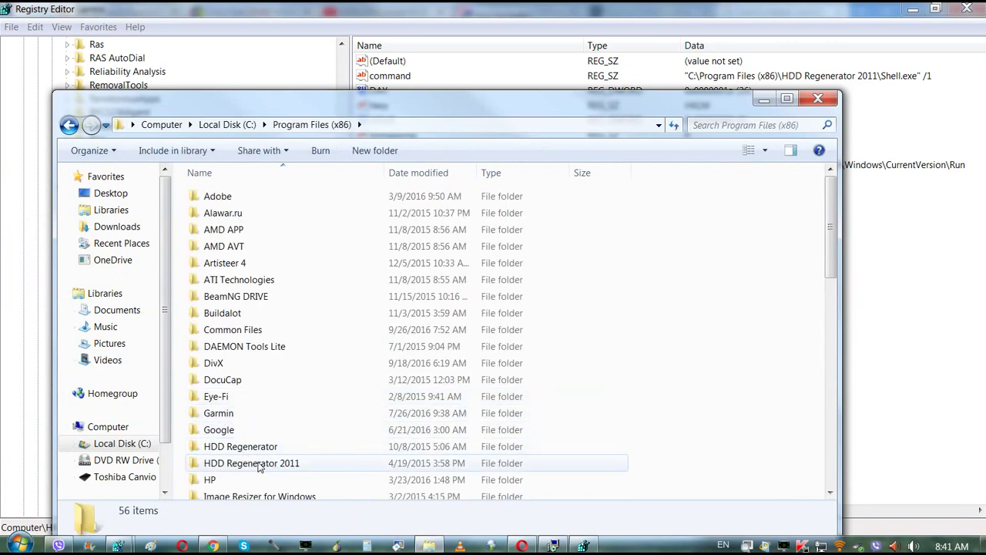
double_click(260, 464)
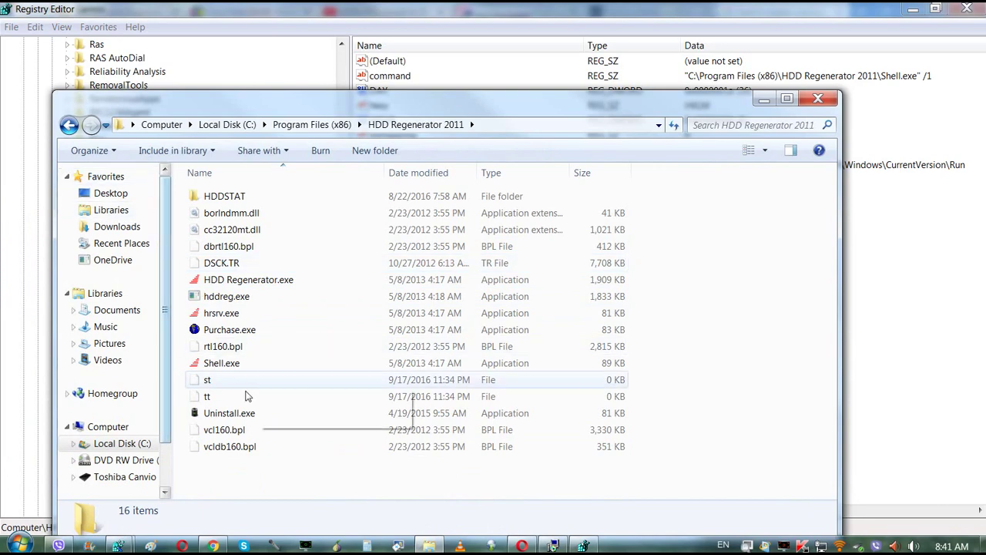
Step: Run Uninstall.exe from the HDD Regenerator 2011 folder and carry the removal of the program through
left_click(229, 415)
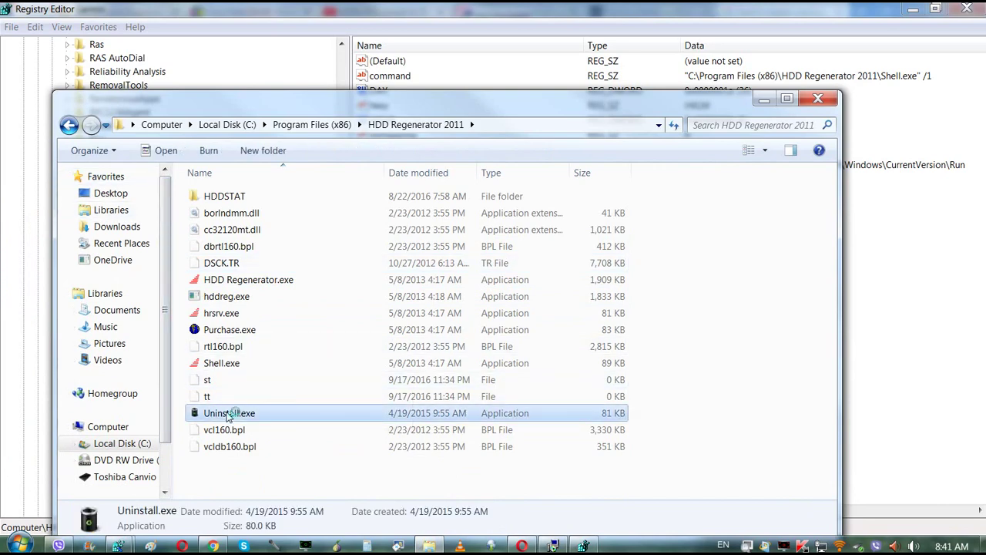
left_click(556, 330)
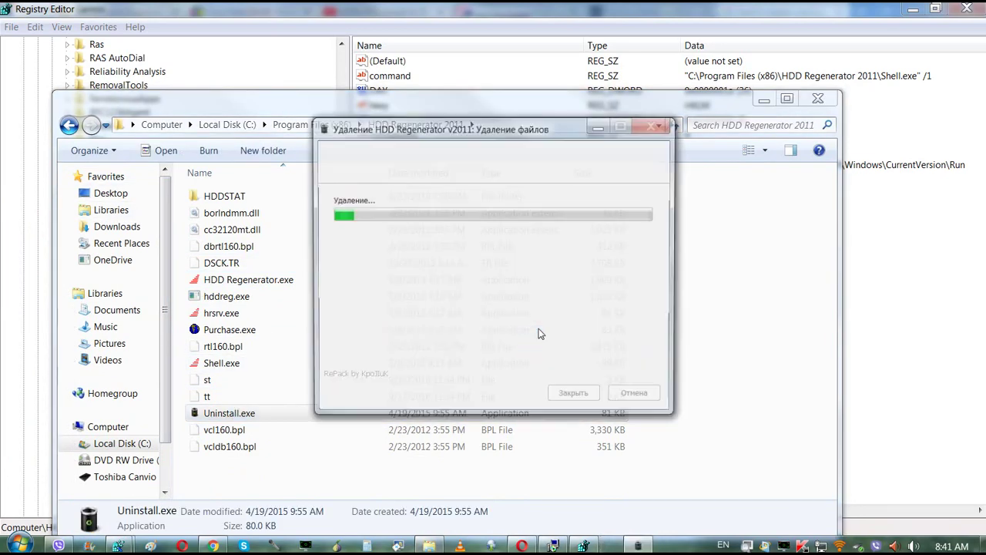
left_click(599, 311)
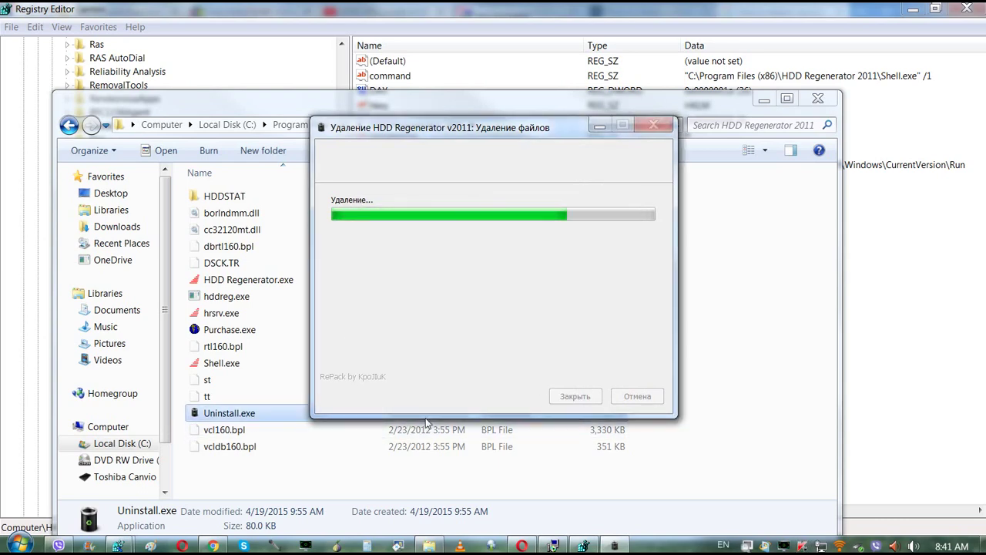
left_click(624, 331)
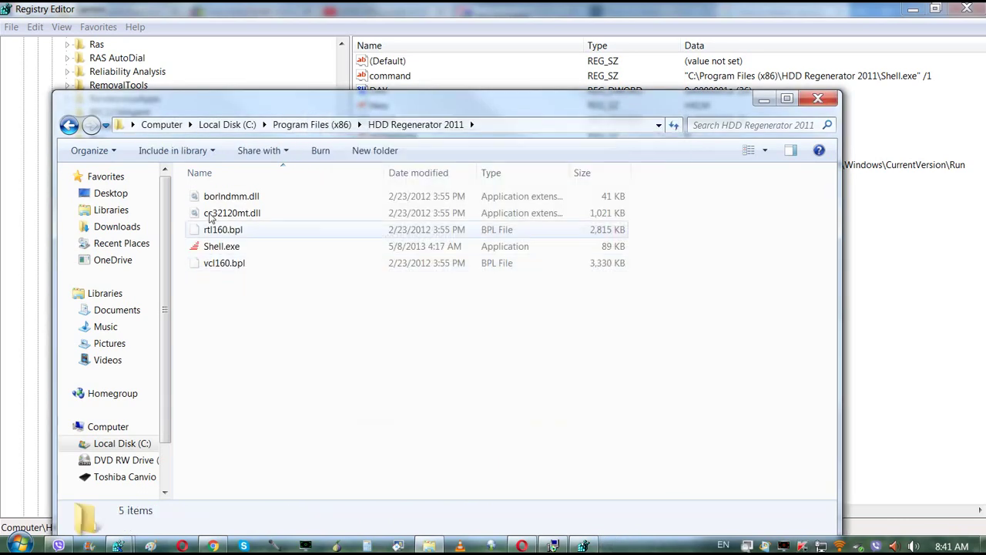
Step: Check the HDD Regenerator folder's contents, then delete it together with HDD Regenerator 2011 from Program Files (x86), skipping the folder in use
left_click(69, 125)
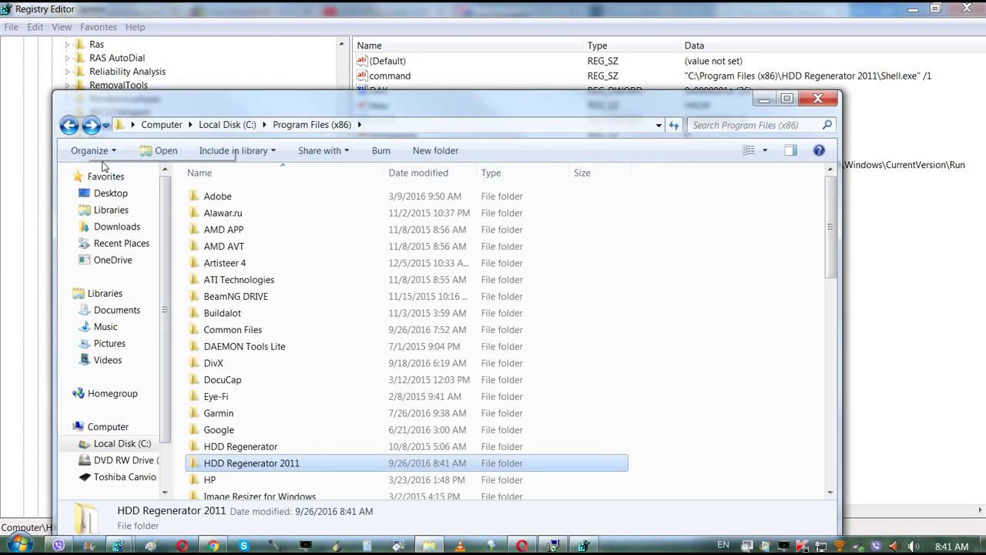
double_click(243, 444)
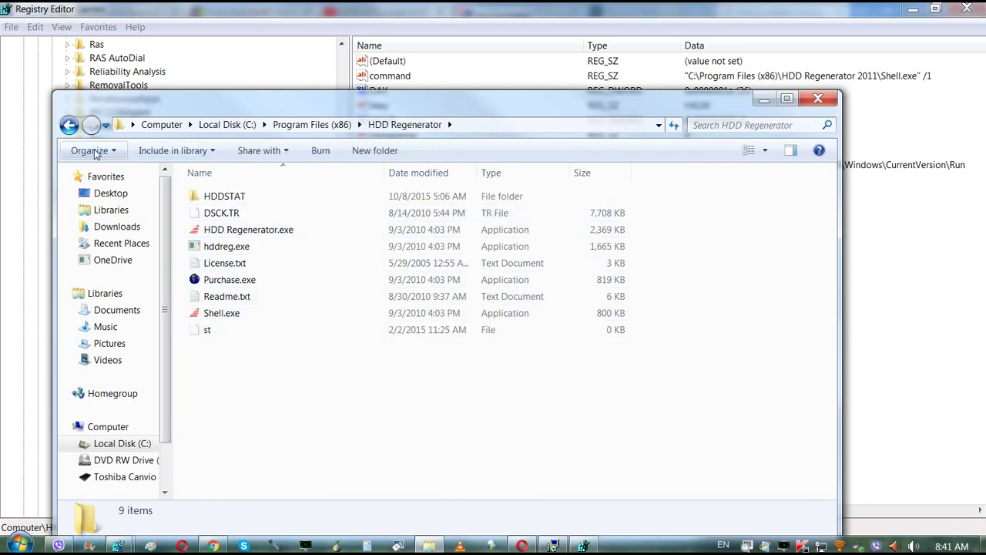
left_click(68, 125)
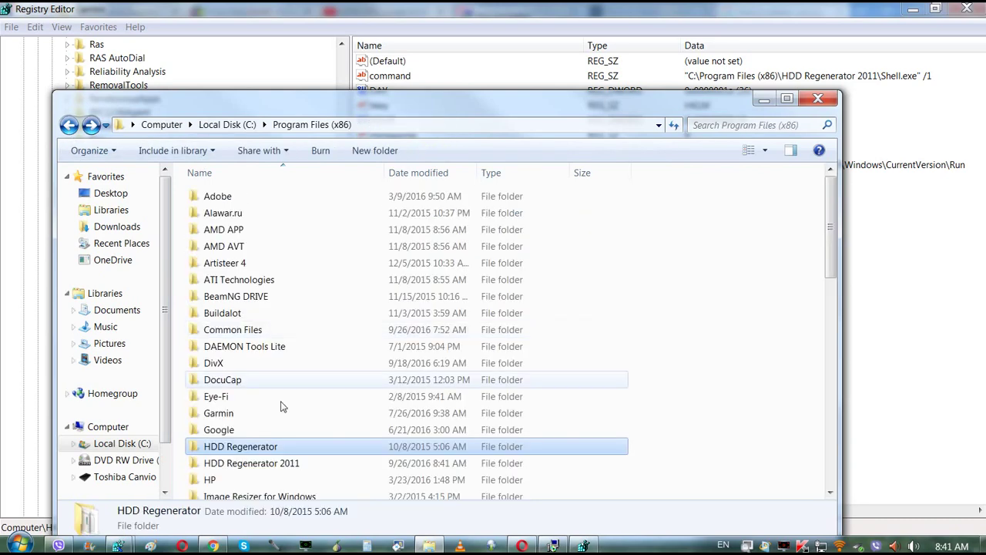
left_click(235, 463, "ctrl")
key("Delete")
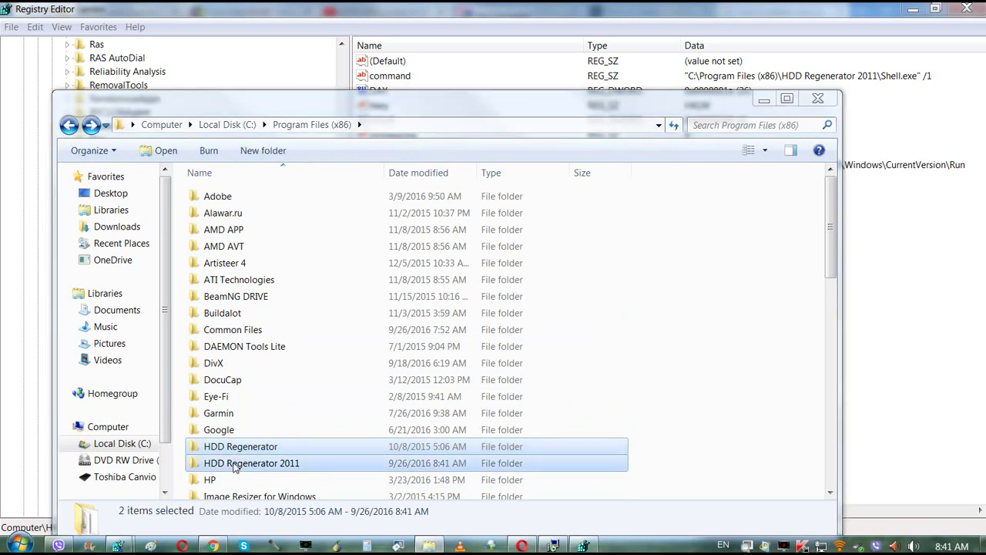
left_click(454, 336)
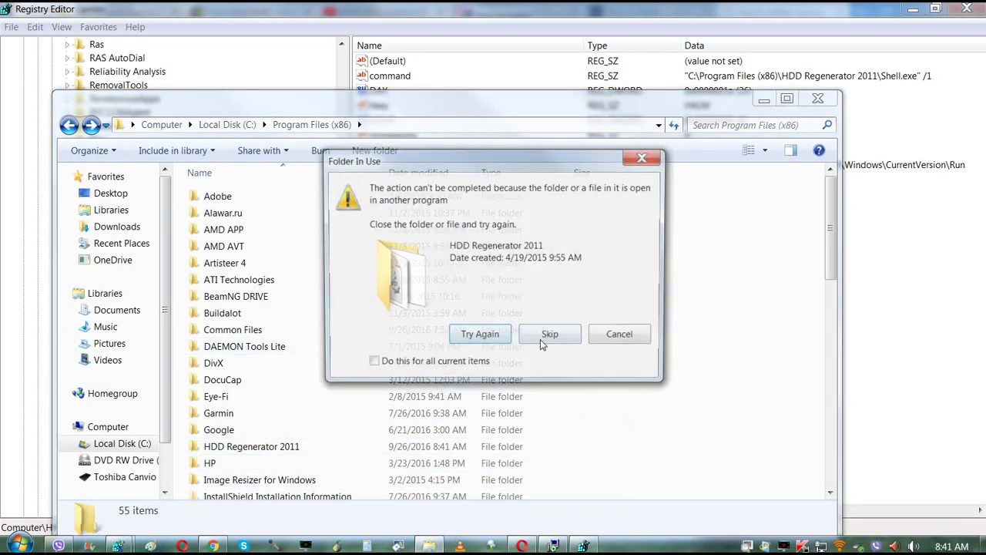
left_click(542, 338)
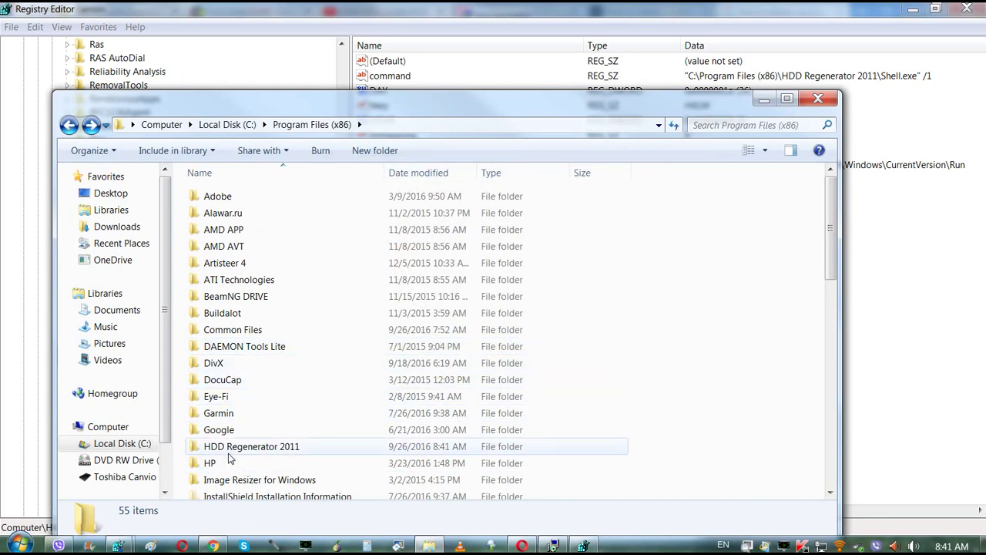
Step: Try to delete all remaining files in the HDD Regenerator 2011 folder, skipping those in use
double_click(252, 450)
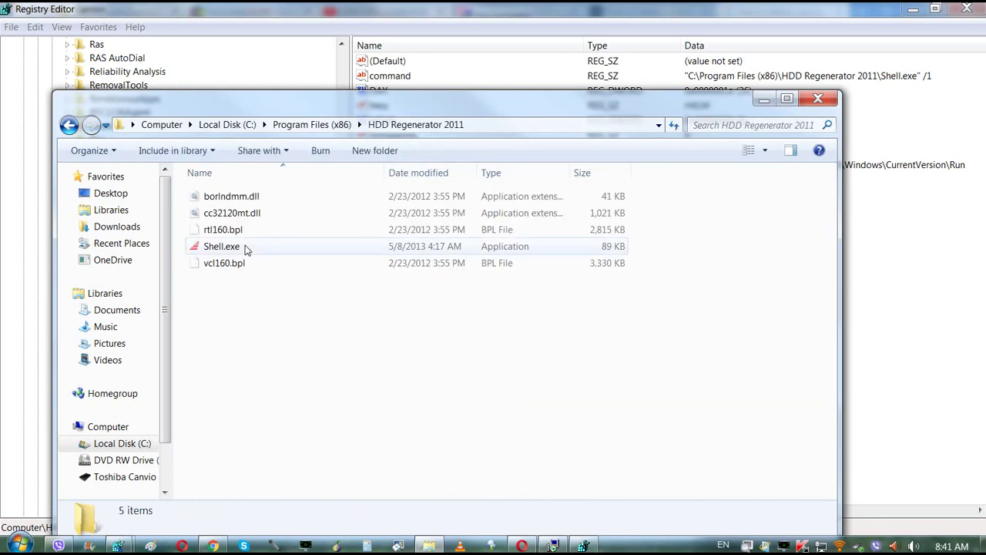
left_click_drag(291, 303, 217, 199)
right_click(217, 199)
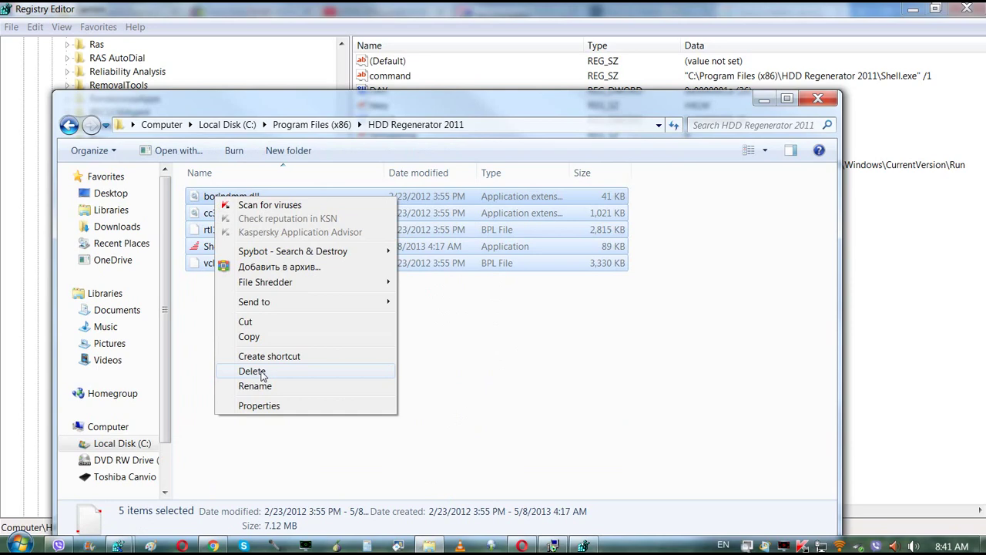
left_click(301, 373)
left_click(532, 295)
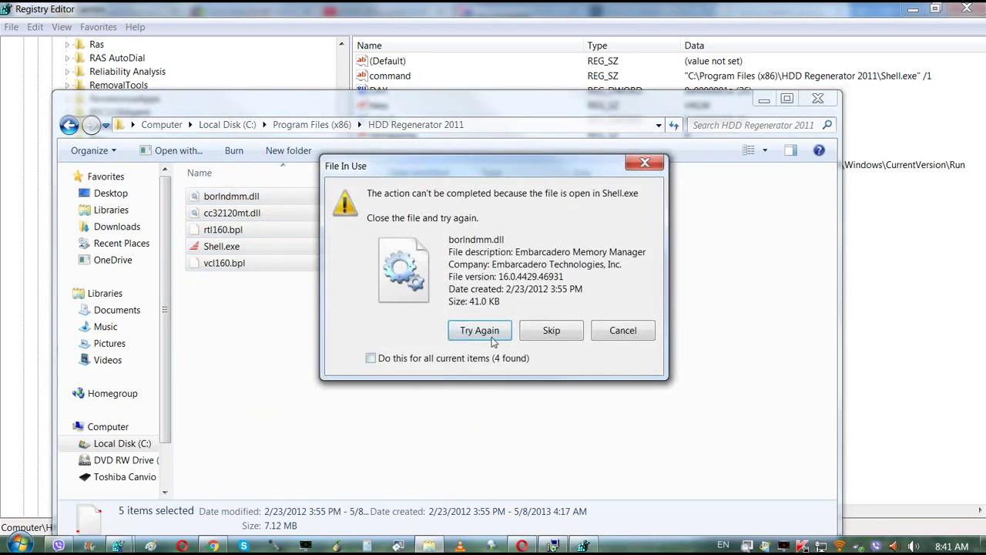
left_click(543, 335)
left_click(546, 333)
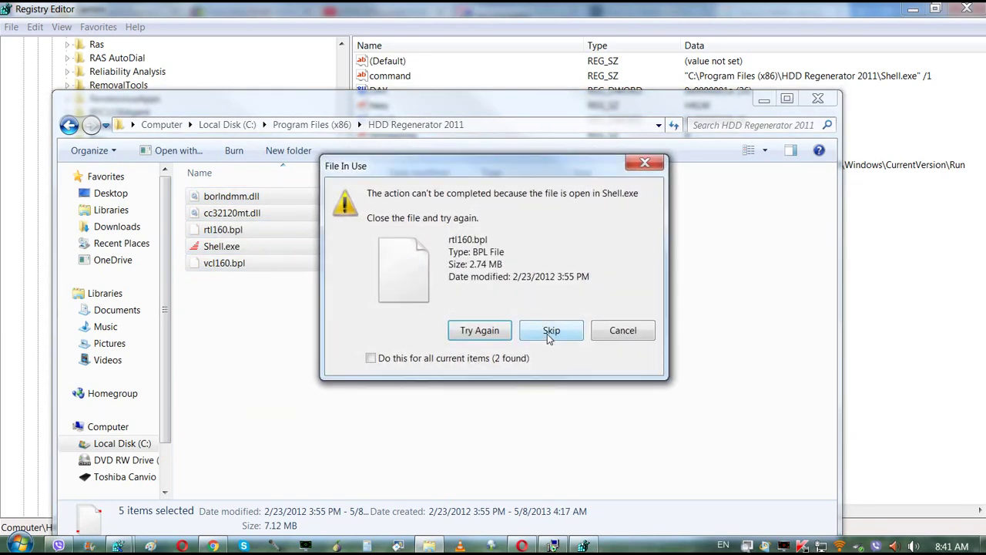
left_click(547, 334)
left_click(606, 340)
left_click(337, 389)
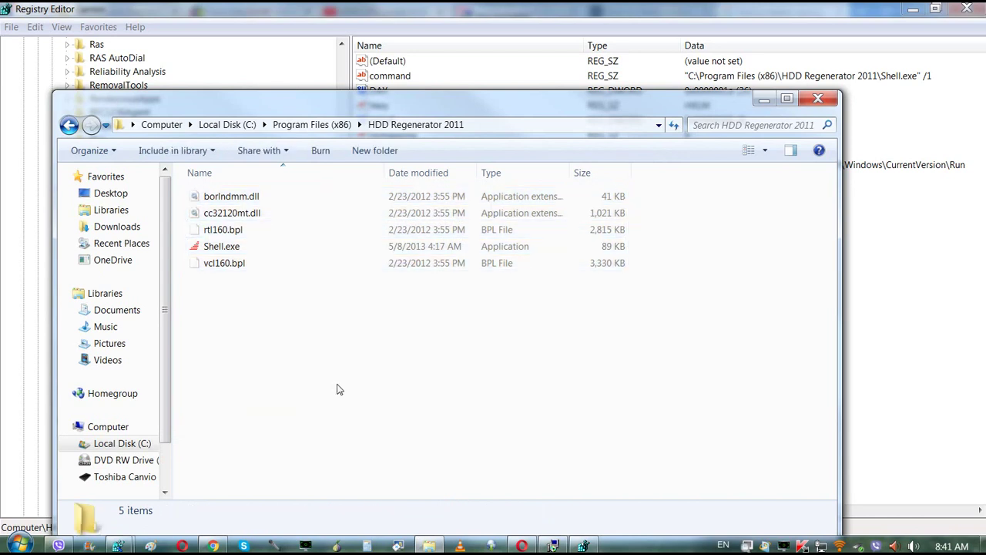
Step: Append the copied names to borlndmm.dll in its name field, cut the combined text borlndmm.dll SDTray RoxWatchTray QNAP QGet Regenerator and abandon the rename
left_click(248, 197)
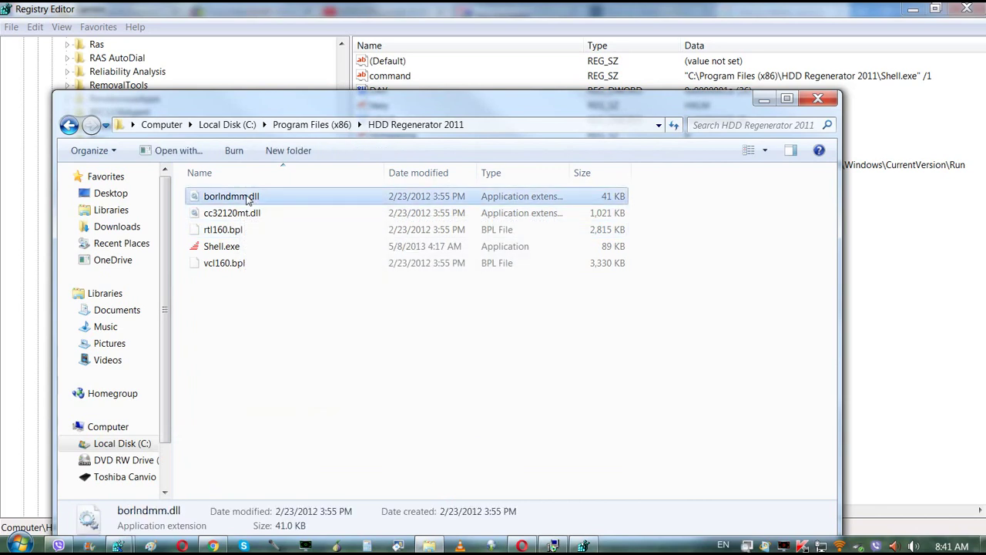
right_click(248, 198)
left_click(285, 414)
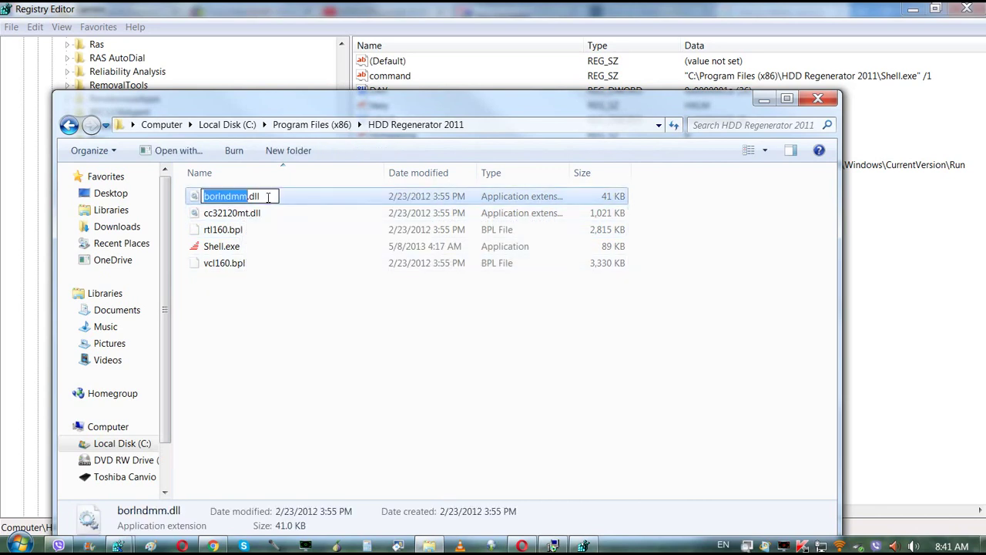
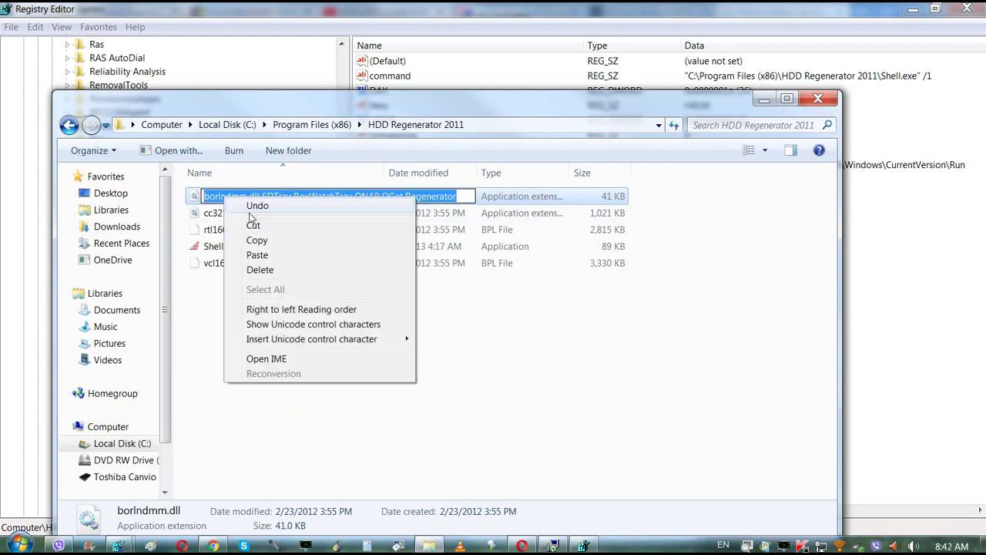
left_click(254, 221)
left_click(225, 238)
Step: Paste the collected names after cc32120mt.dll in its name field, cut the whole combined text and abandon the rename
left_click(228, 218)
right_click(228, 218)
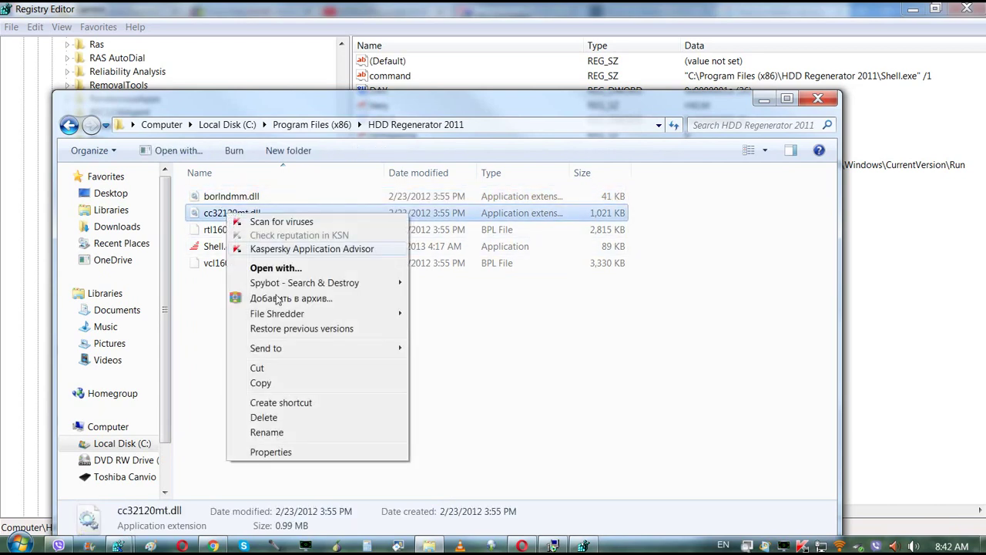
left_click(268, 430)
left_click(272, 213)
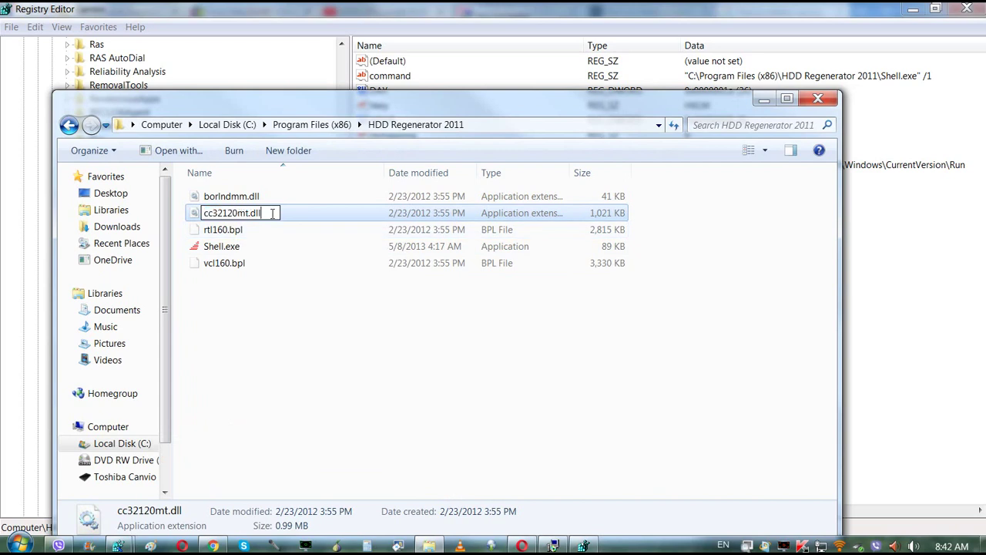
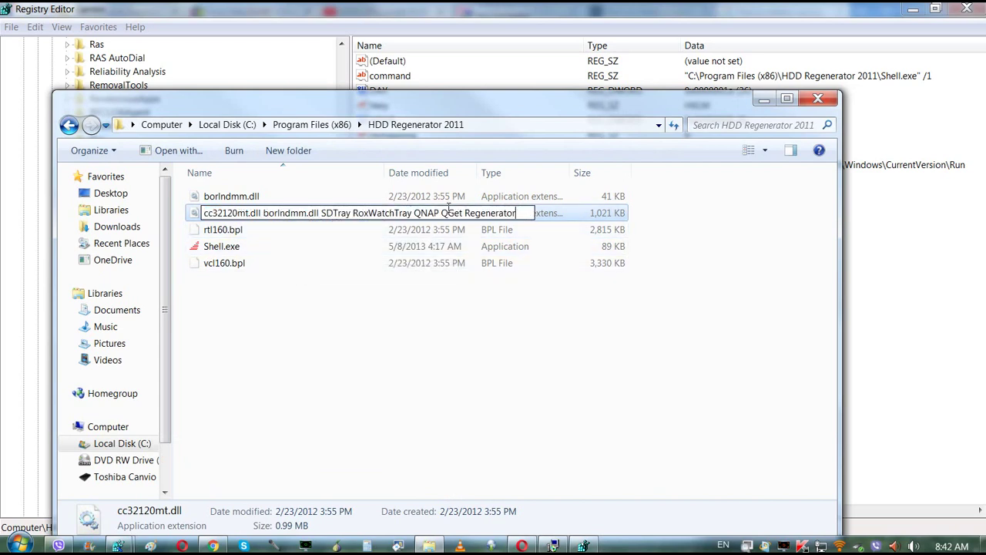
left_click_drag(513, 213, 204, 214)
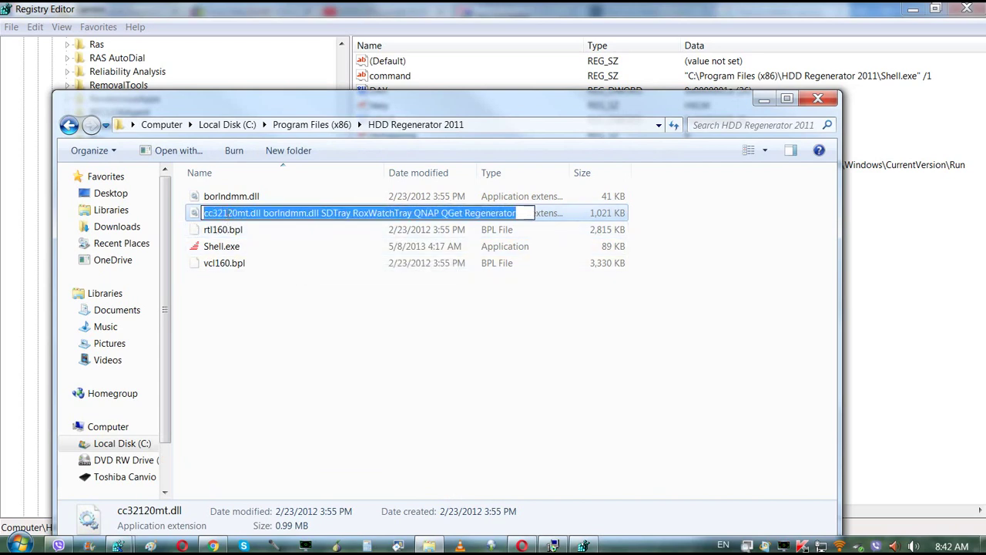
right_click(228, 214)
left_click(256, 243)
left_click(249, 324)
Step: Open the rtl160.bpl file's name for editing and paste cc32120mt.dll borlndmm.dll SDTray RoxWatchTray QNAP QGet Regenerator after it
left_click(219, 229)
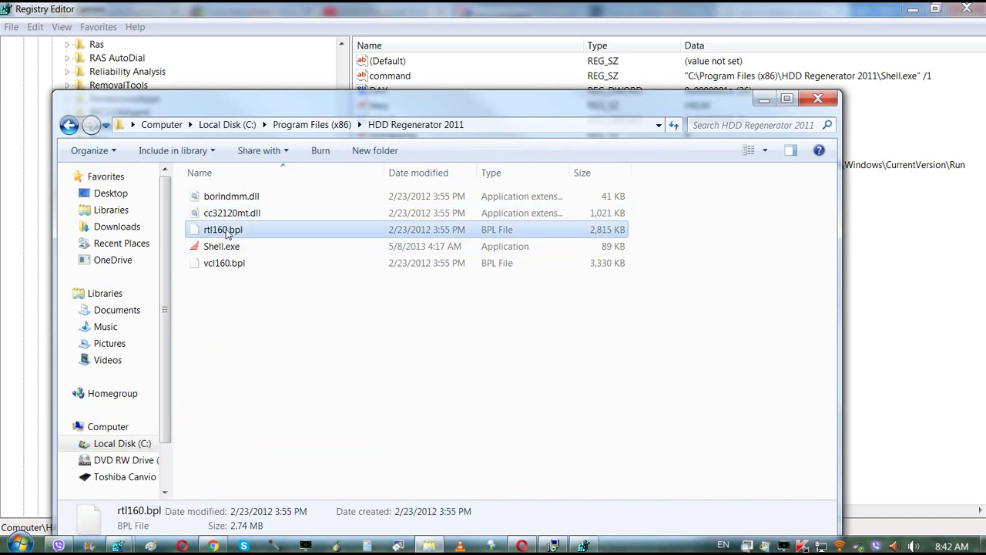
right_click(226, 230)
left_click(266, 453)
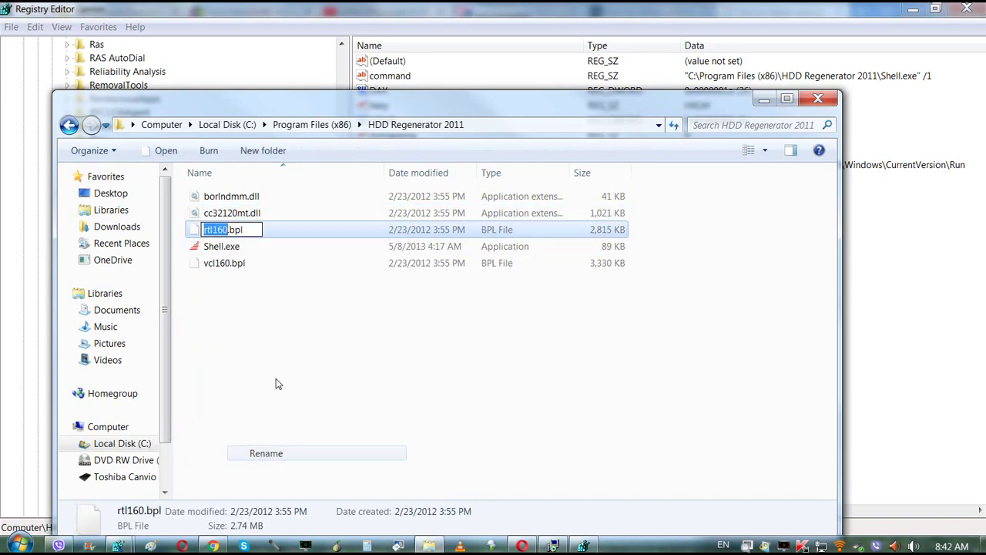
left_click(254, 229)
right_click(252, 230)
left_click(282, 289)
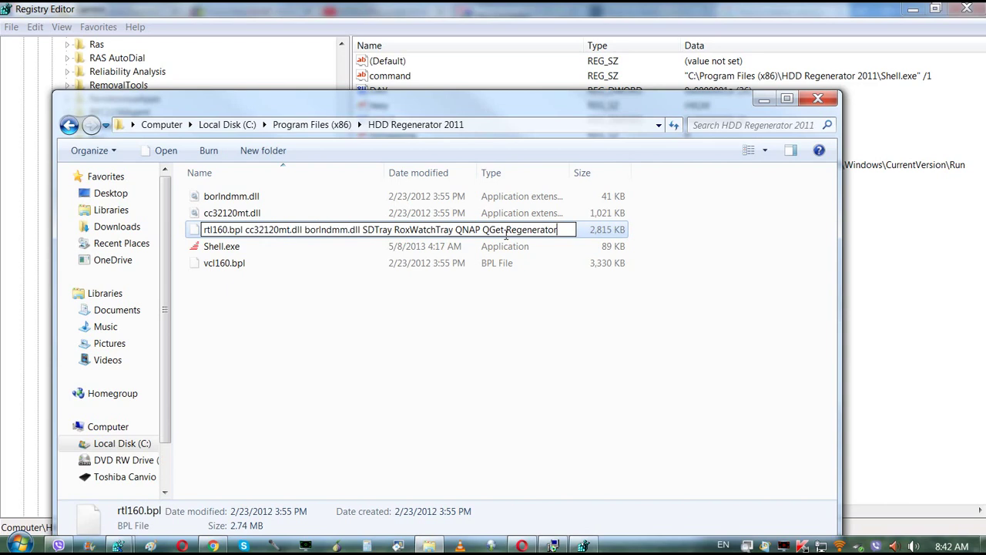
Step: Cut the combined text rtl160.bpl cc32120mt.dll borlndmm.dll SDTray RoxWatchTray QNAP QGet Regenerator from the name field and abandon the rename
left_click_drag(566, 230, 203, 230)
key("super+c")
right_click(207, 229)
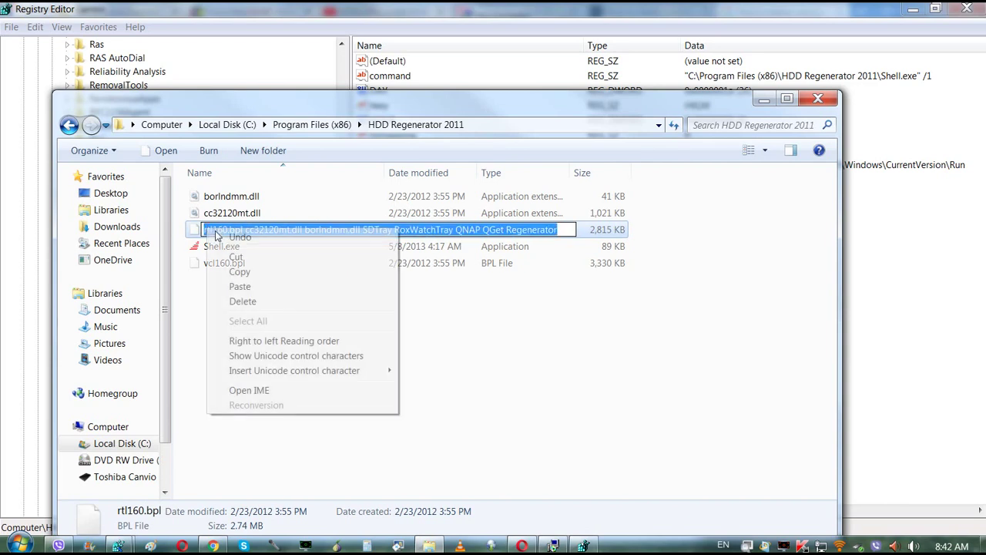
left_click(236, 257)
left_click(226, 352)
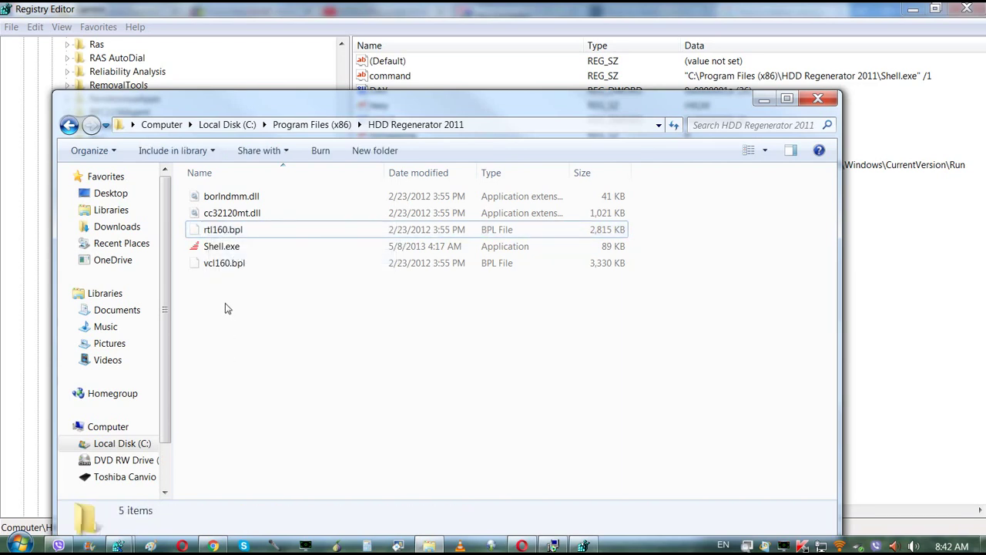
Step: Open vcl160.bpl's name for editing and paste rtl160.bpl cc32120mt.dll borlndmm.dll SDTray RoxWatchTray QNAP QGet Regenerator after it
right_click(228, 263)
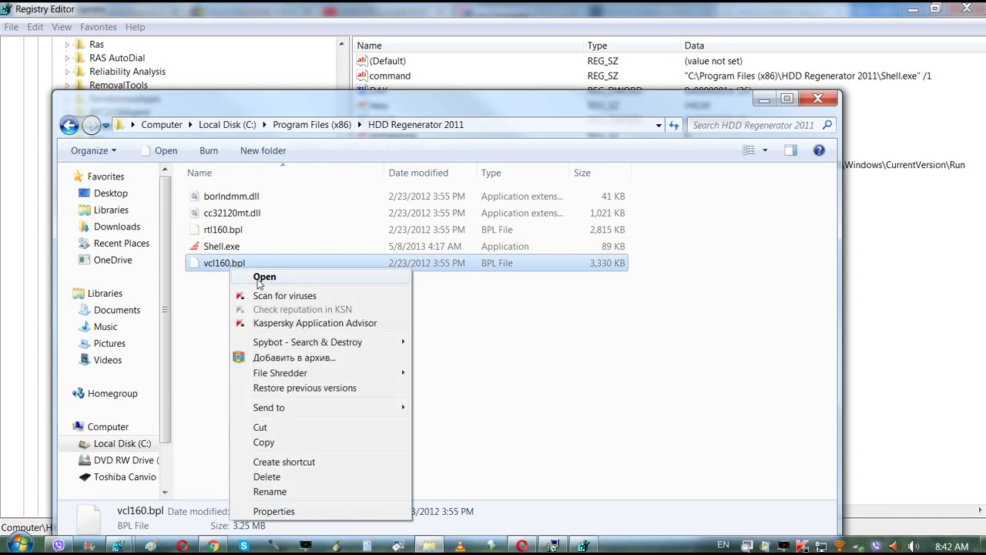
left_click(270, 491)
left_click(253, 262)
right_click(252, 263)
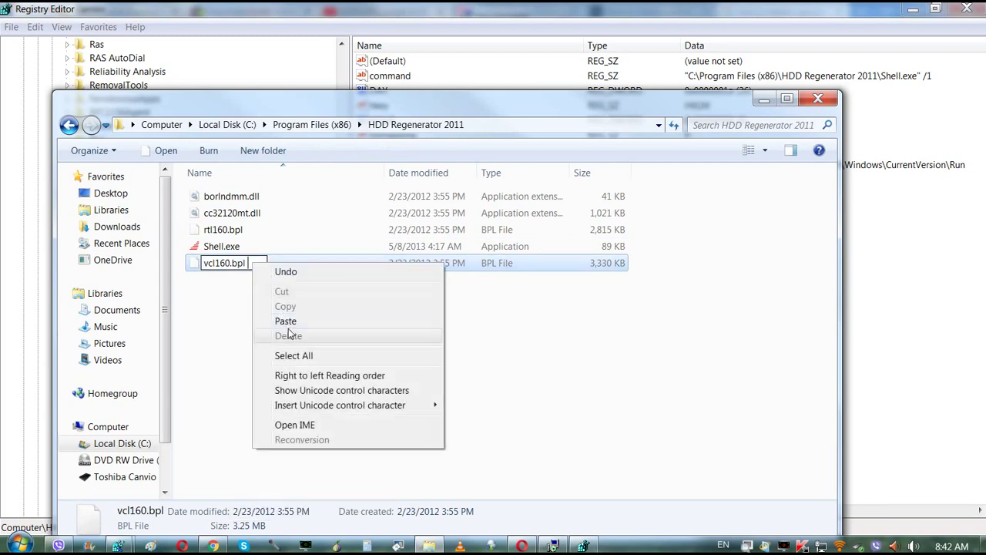
left_click(287, 322)
right_click(433, 266)
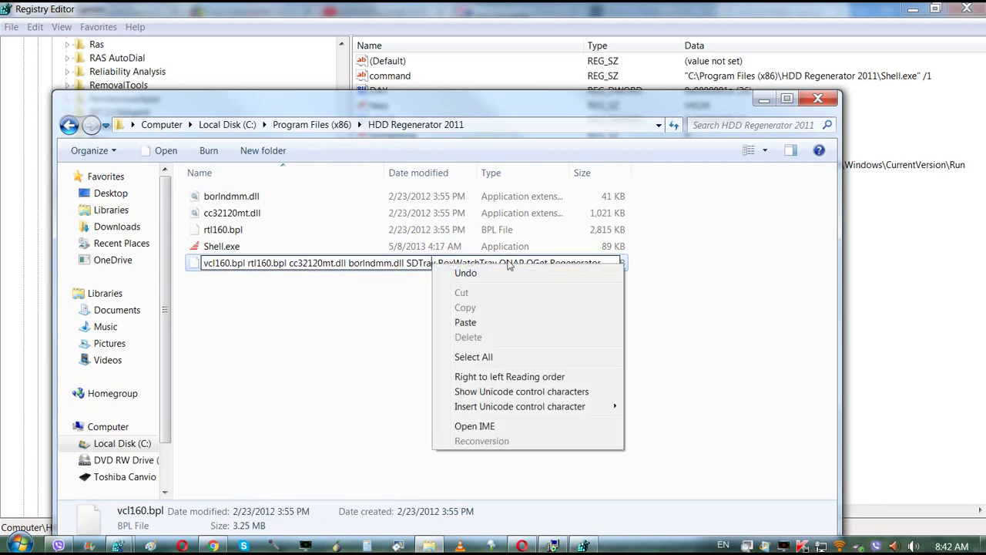
key("Escape")
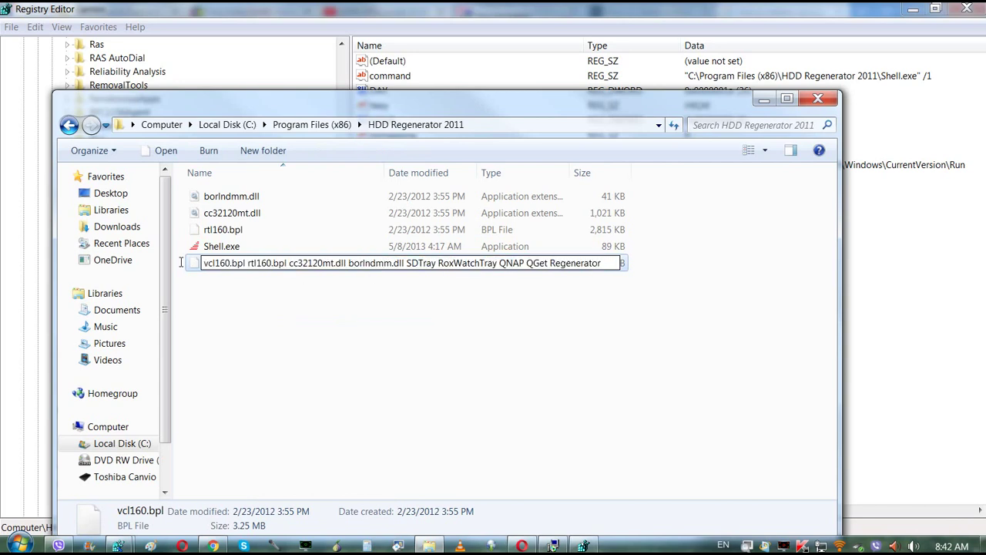
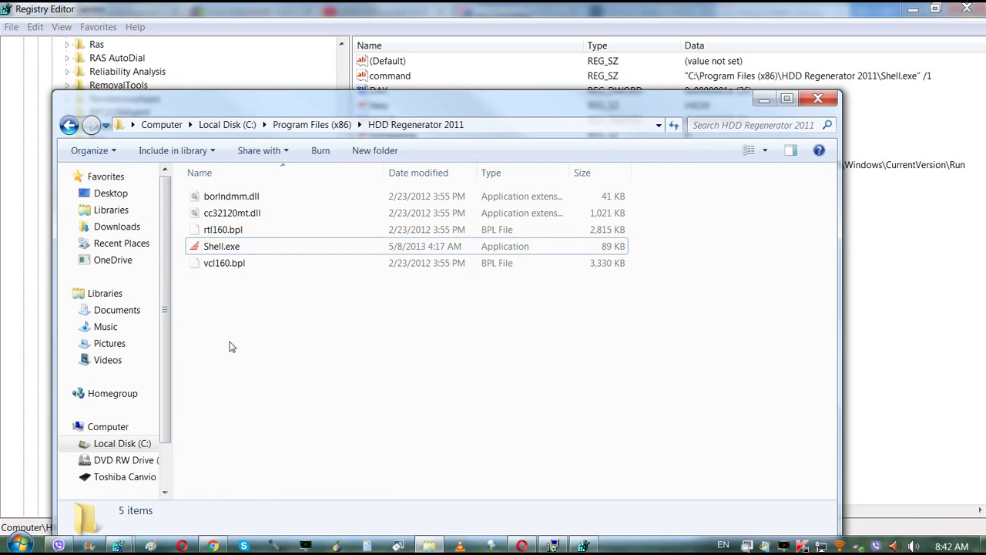
Step: Close the HDD Regenerator 2011 folder window and delete the HDD Regenerator key under MSConfig's startupreg
left_click(817, 101)
right_click(174, 277)
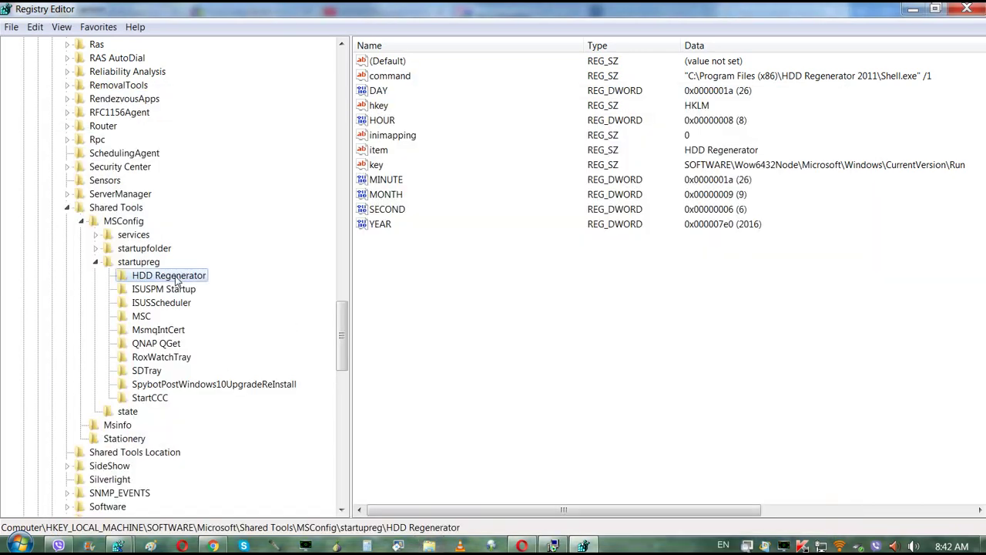
left_click(209, 336)
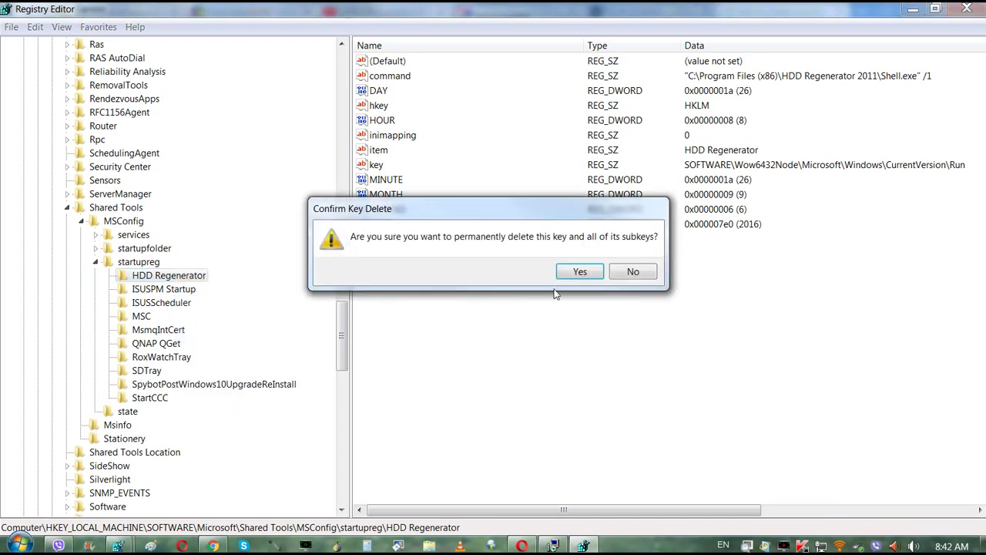
left_click(577, 270)
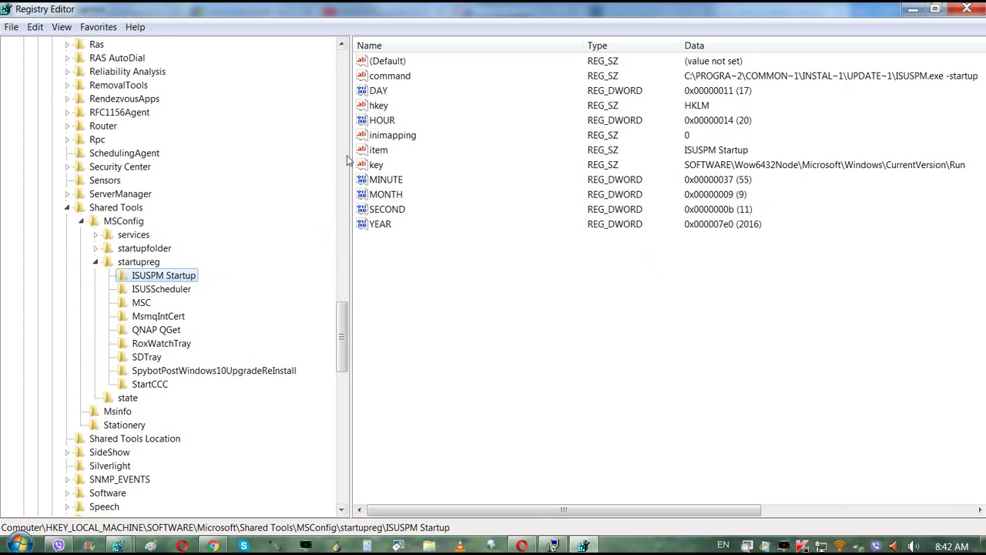
Step: Examine the startup commands stored in the ISUSPM Startup, ISUSScheduler, MSC, MsmqIntCert and QNAP QGet keys
left_click(164, 292)
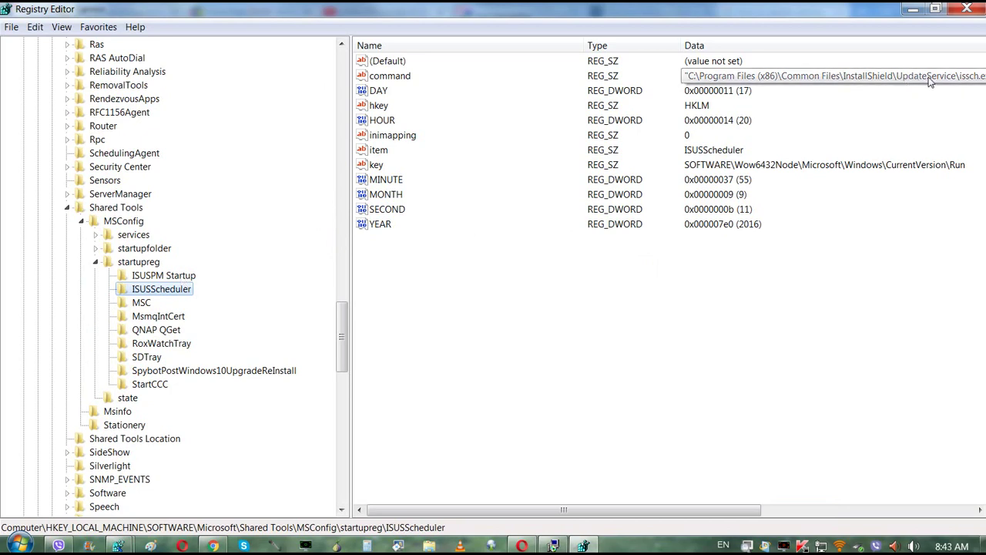
left_click(154, 281)
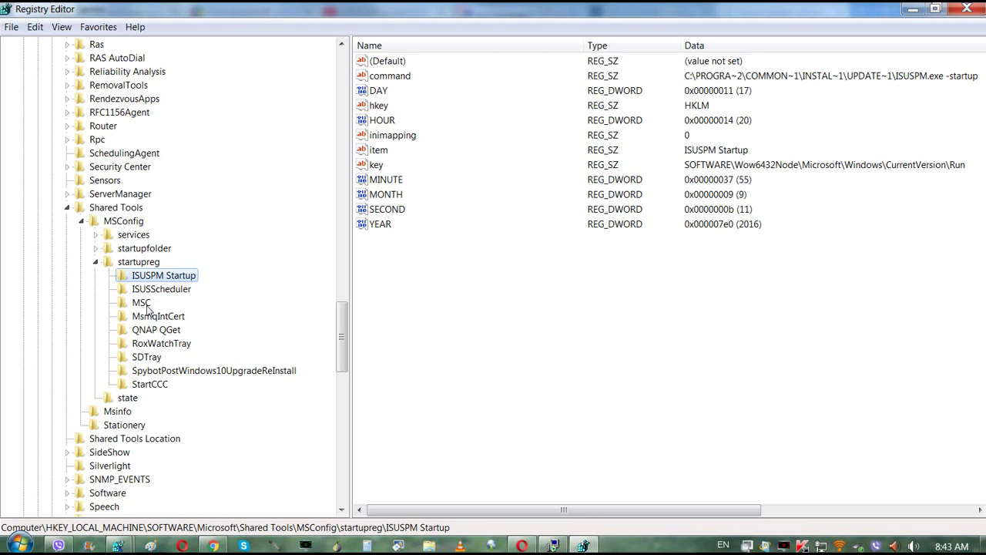
left_click(140, 306)
left_click(147, 319)
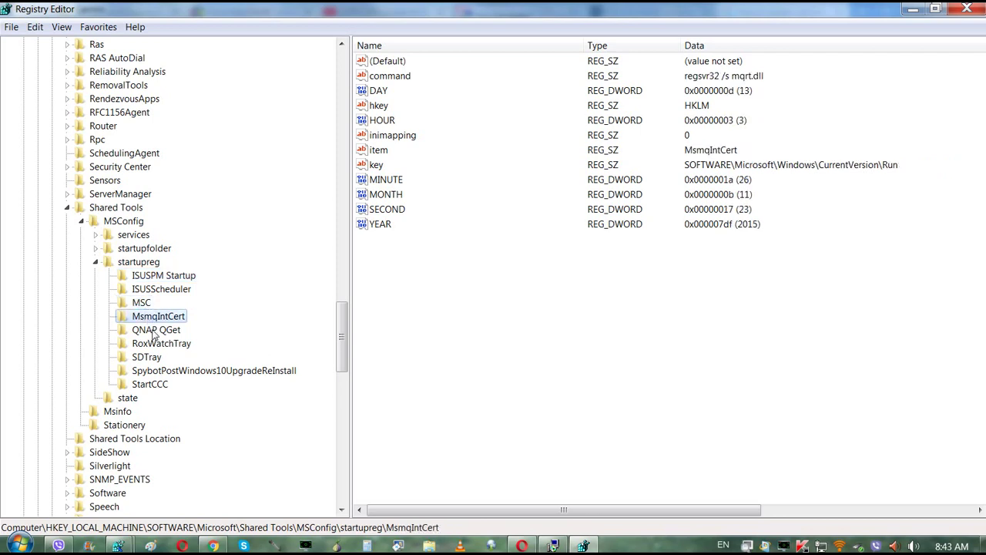
left_click(153, 333)
left_click(157, 319)
left_click(153, 331)
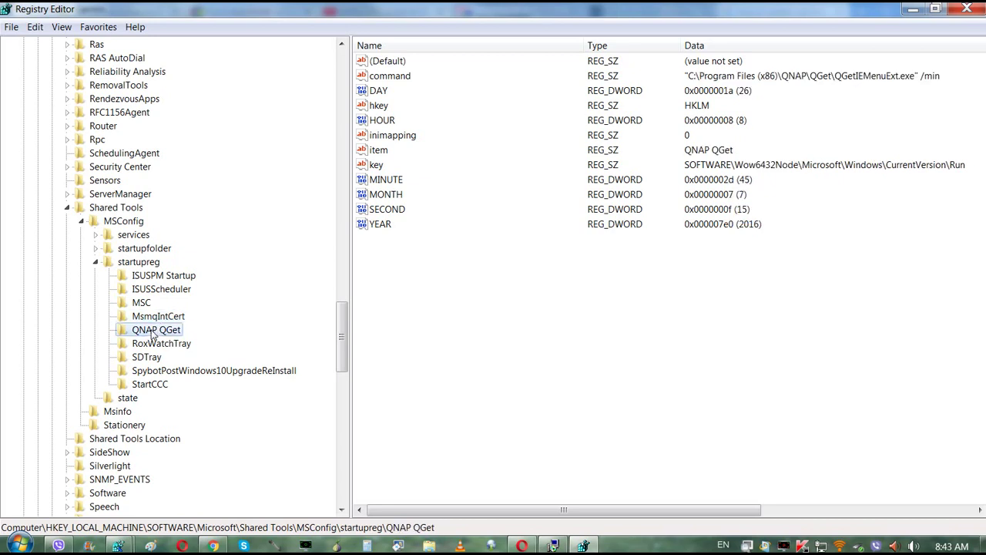
right_click(152, 332)
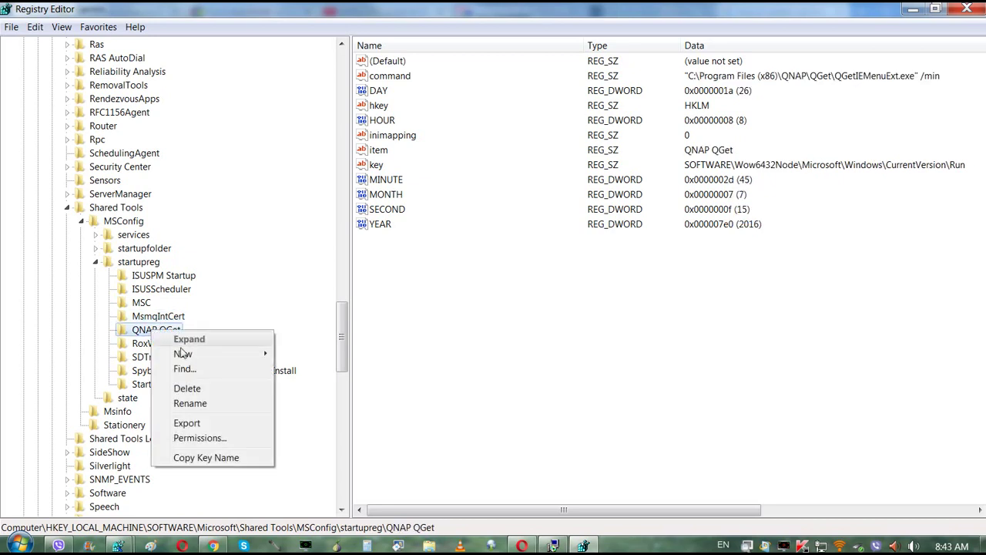
left_click(189, 403)
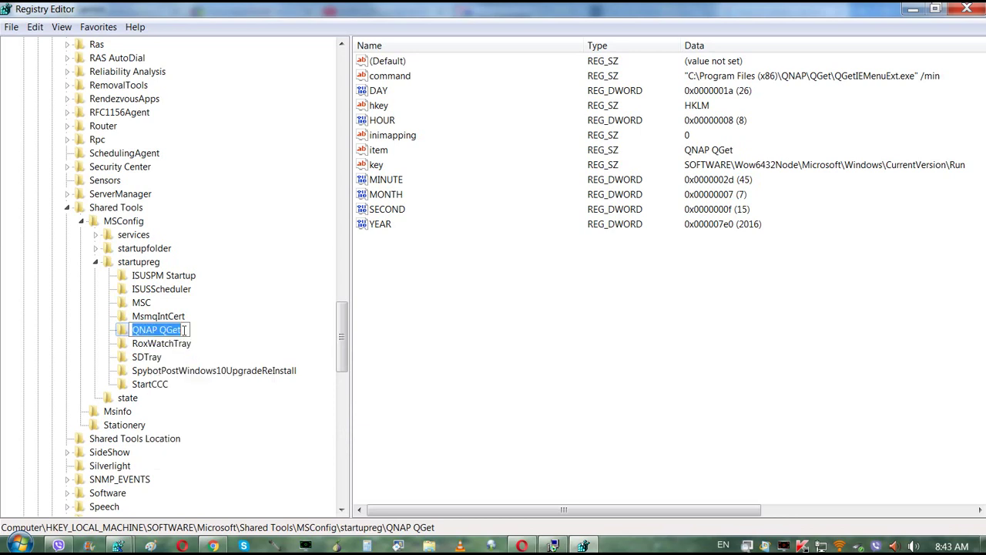
key("Escape")
Step: Permanently delete the QNAP QGet key from startupreg
right_click(147, 333)
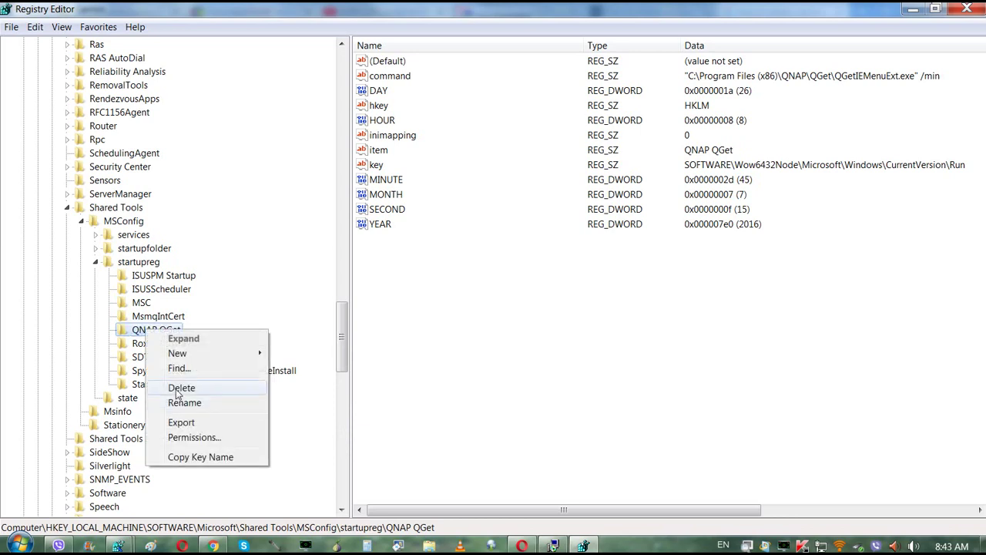
left_click(174, 387)
left_click(578, 271)
key("Delete")
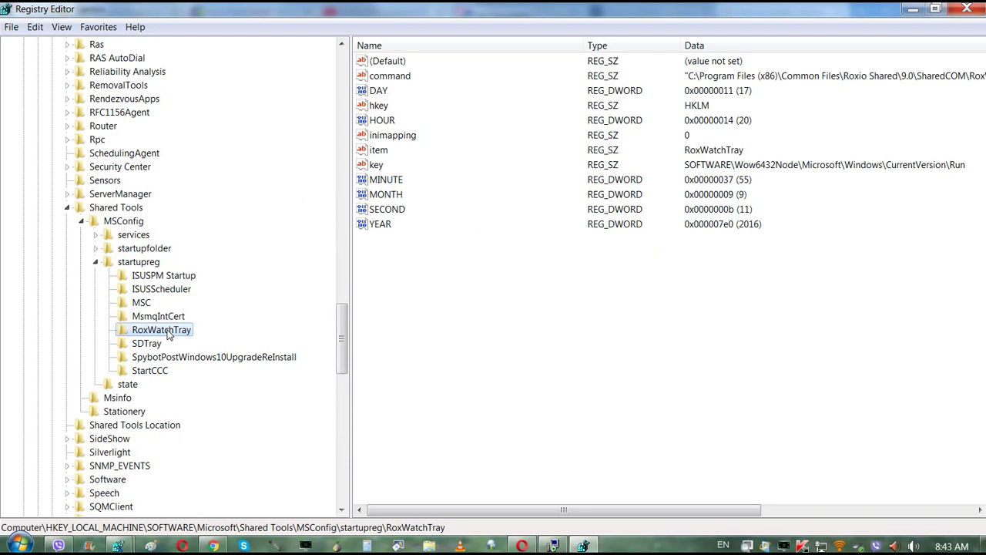
Step: Permanently delete the RoxWatchTray and SDTray keys from startupreg
right_click(169, 333)
left_click(205, 387)
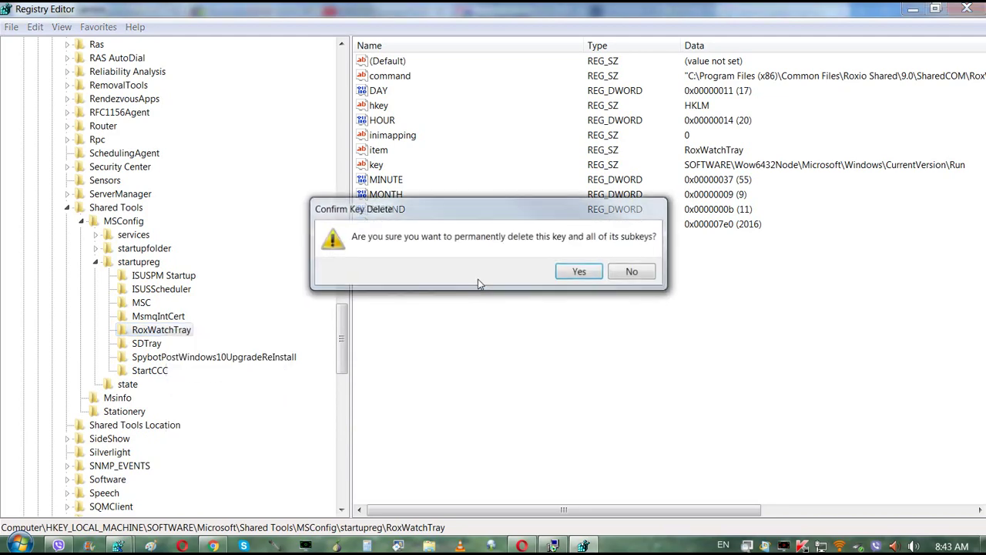
left_click(580, 272)
right_click(150, 332)
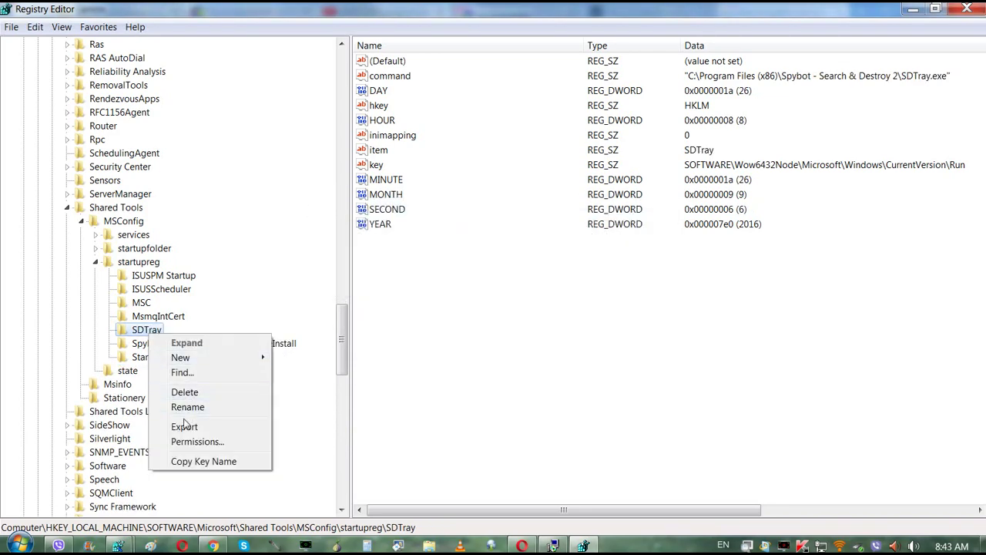
left_click(184, 391)
left_click(577, 272)
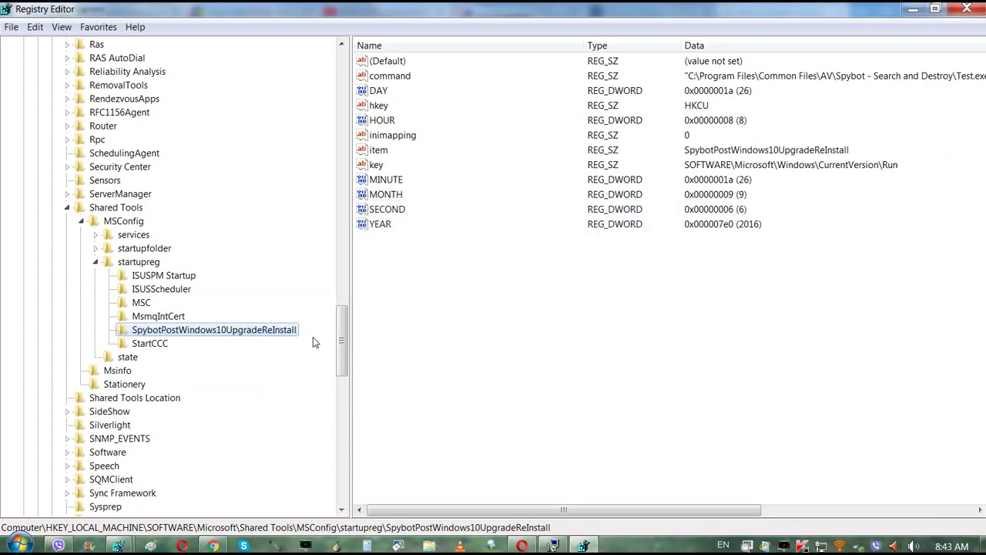
Step: Permanently delete the SpybotPostWindows10UpgradeReInstall key from startupreg
right_click(187, 339)
left_click(226, 388)
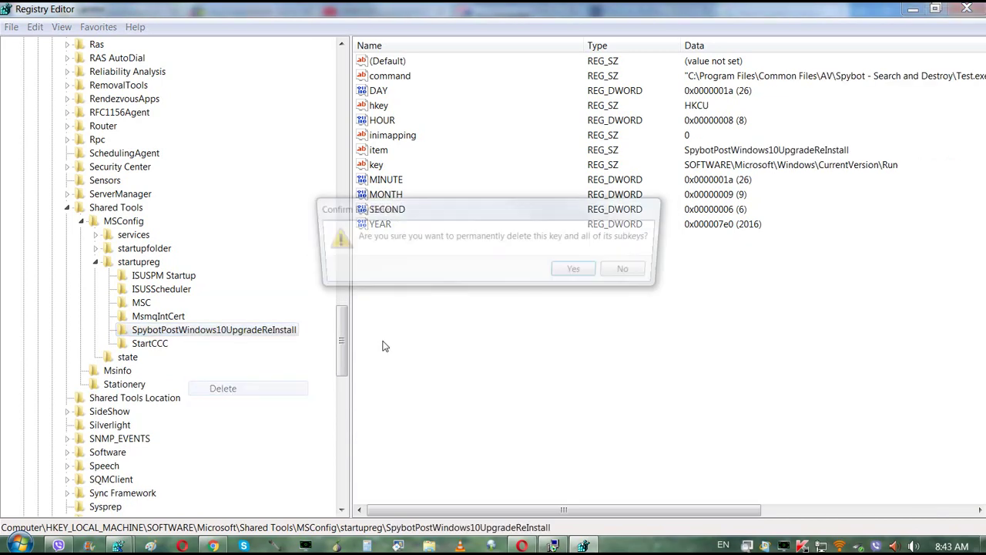
left_click(579, 272)
Step: Collapse the startupreg key, view the values of the state key and select startupreg again
left_click(97, 262)
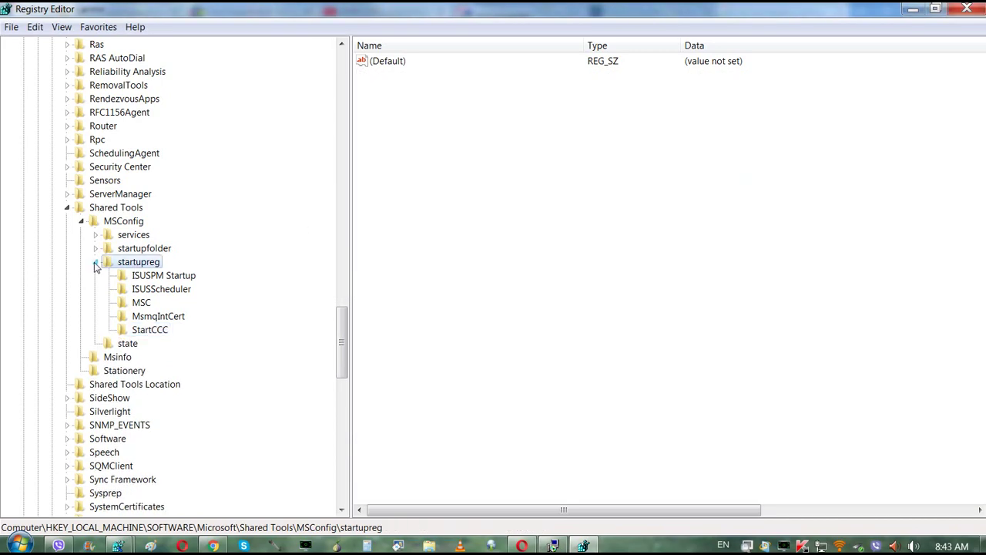
left_click(126, 275)
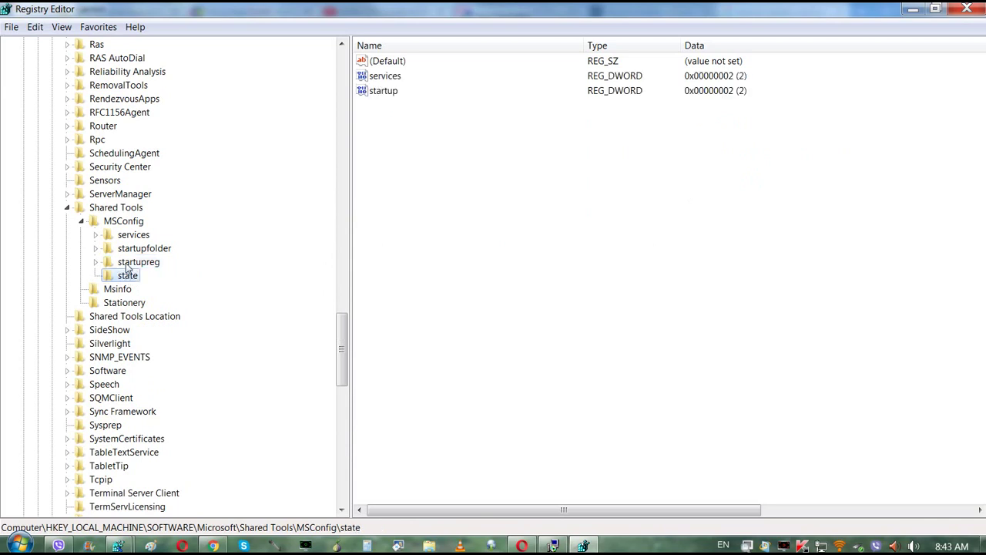
left_click(126, 265)
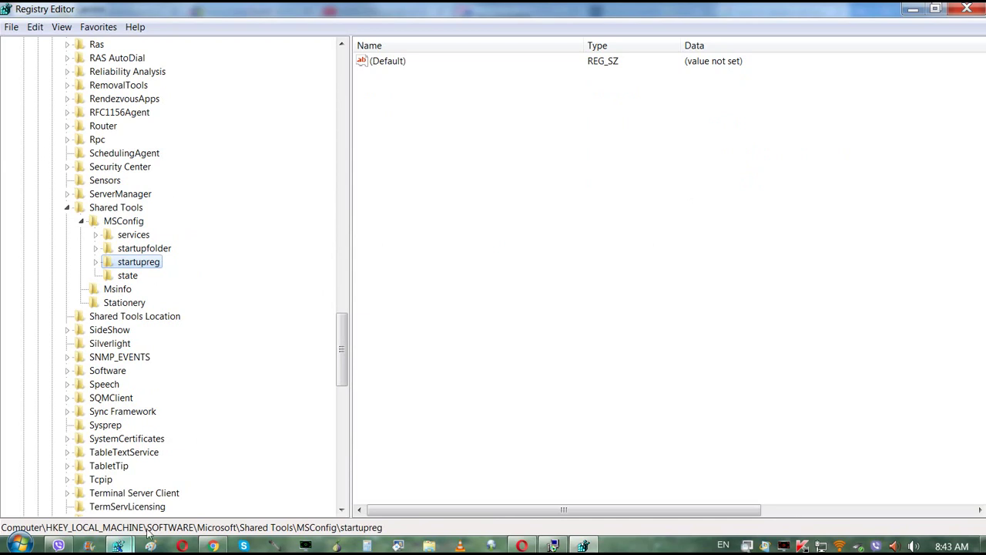
Step: Start a registry search and paste the collected file and startup entry names as the search text
left_click(17, 31)
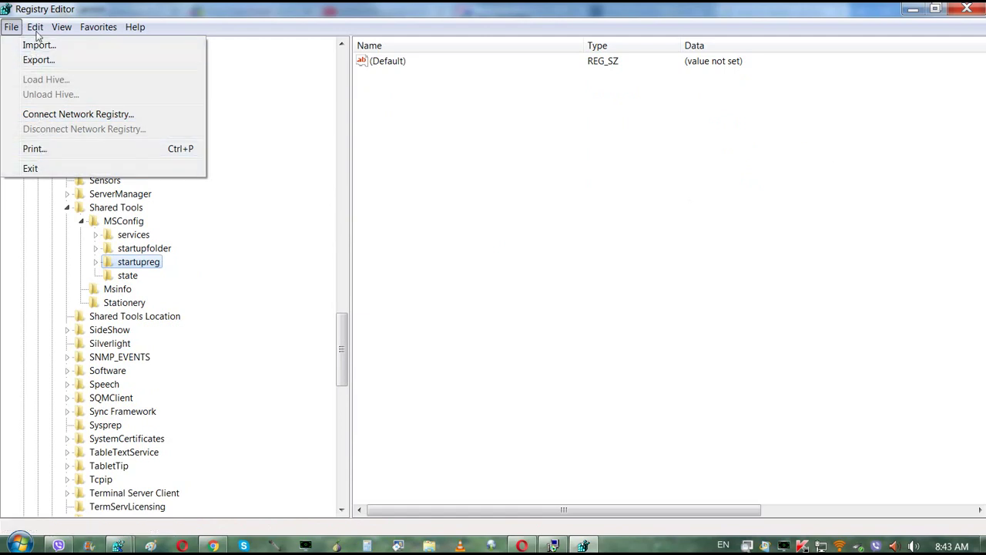
mouse_move(35, 27)
left_click(57, 139)
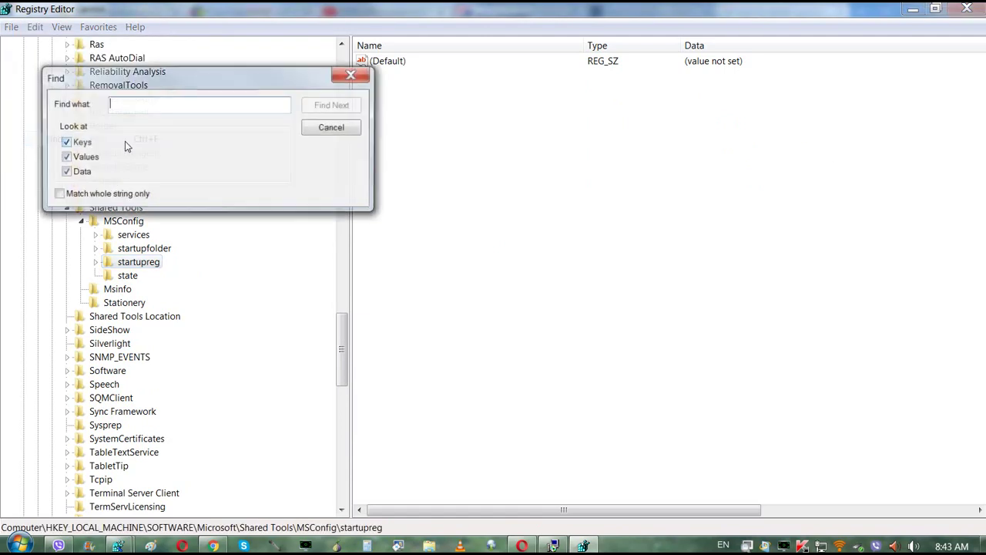
right_click(125, 105)
left_click(158, 162)
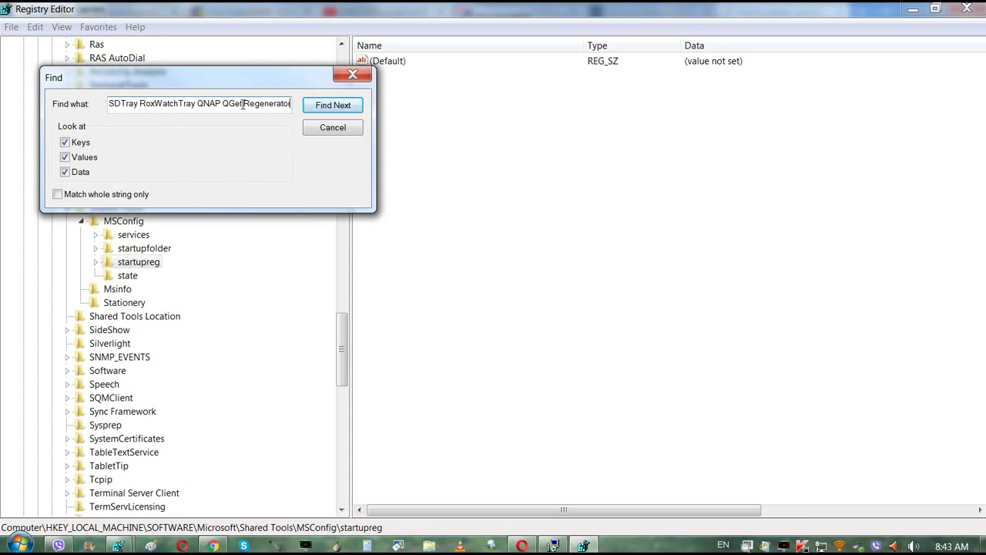
Step: Try to trim the middle names out of the search text and paste the full list of names again
left_click_drag(244, 104, 142, 103)
type("Regenerator")
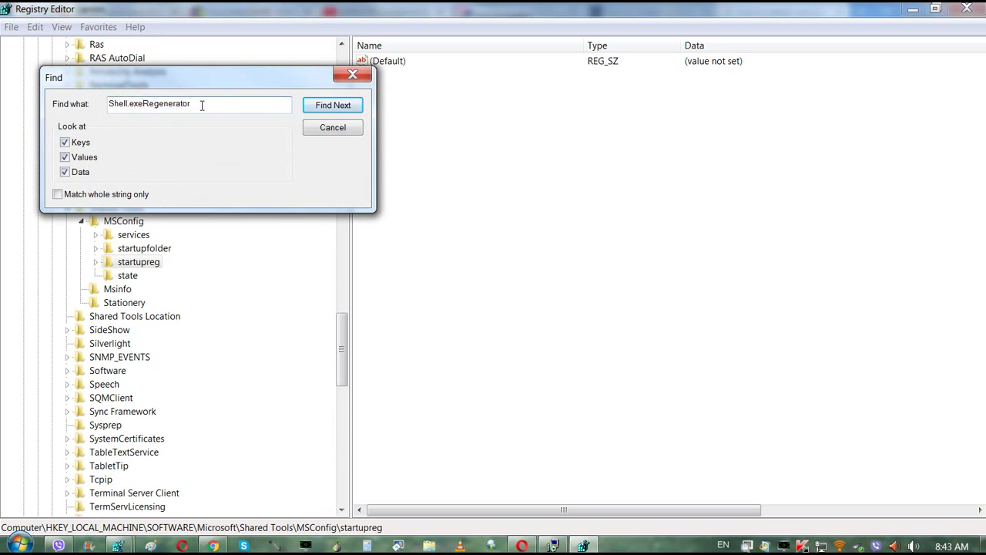
double_click(202, 105)
right_click(139, 104)
left_click(168, 162)
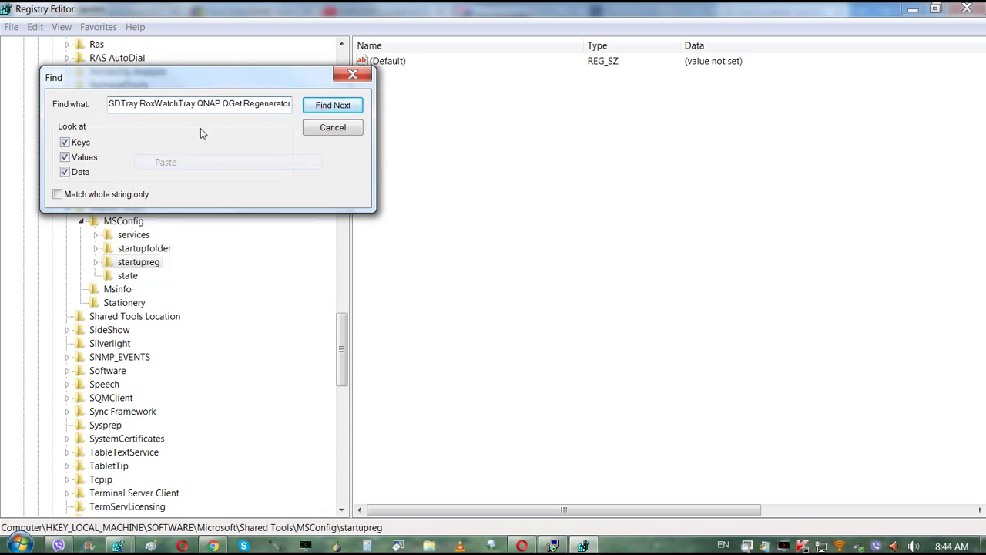
Step: Remove Shell.exe from the beginning of the registry search text
left_click_drag(206, 104, 78, 108)
left_click(138, 108)
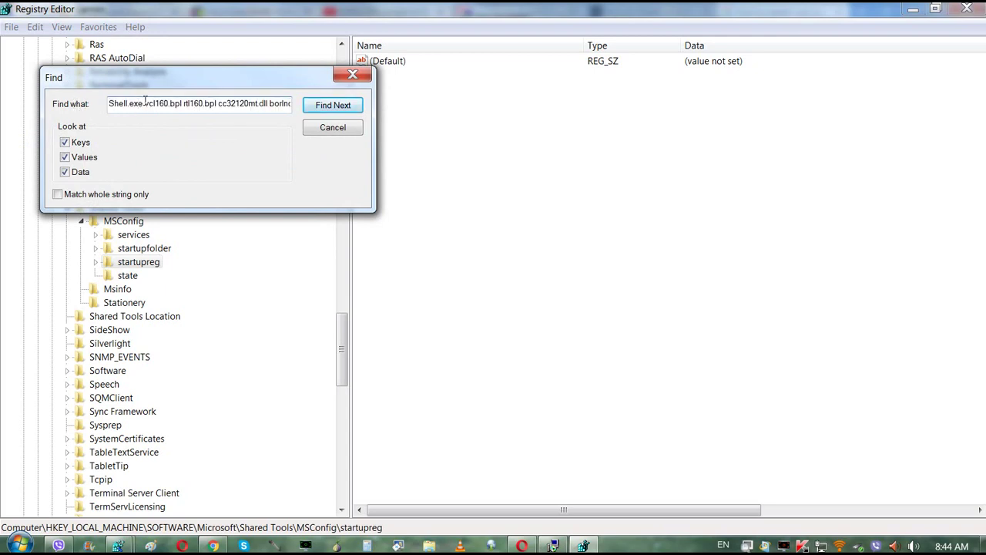
left_click_drag(147, 102, 76, 105)
key("Delete")
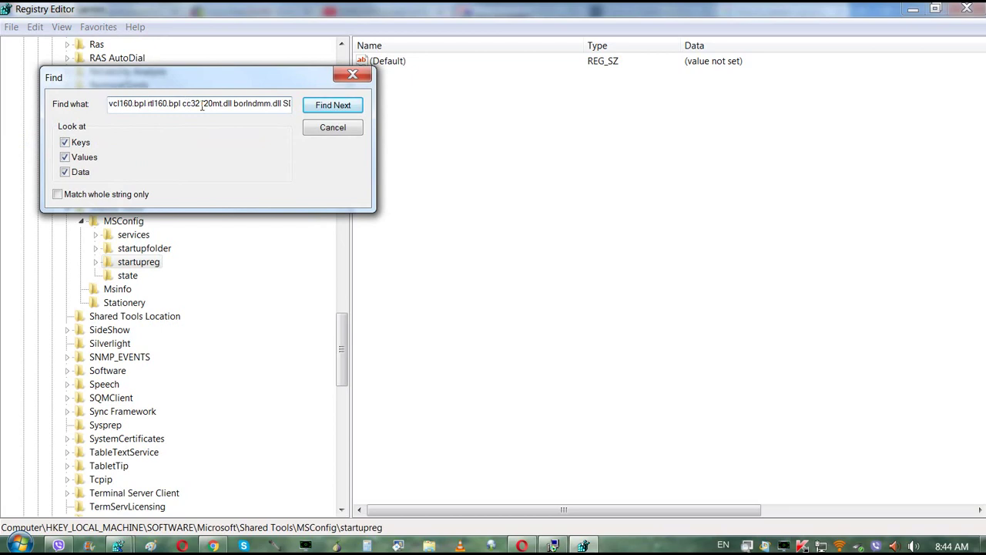
Step: Remove the names up to and including SDTray from the search text, leaving RoxWatchTray QNAP QGet Regenerator
left_click_drag(223, 106, 326, 109)
left_click(276, 105)
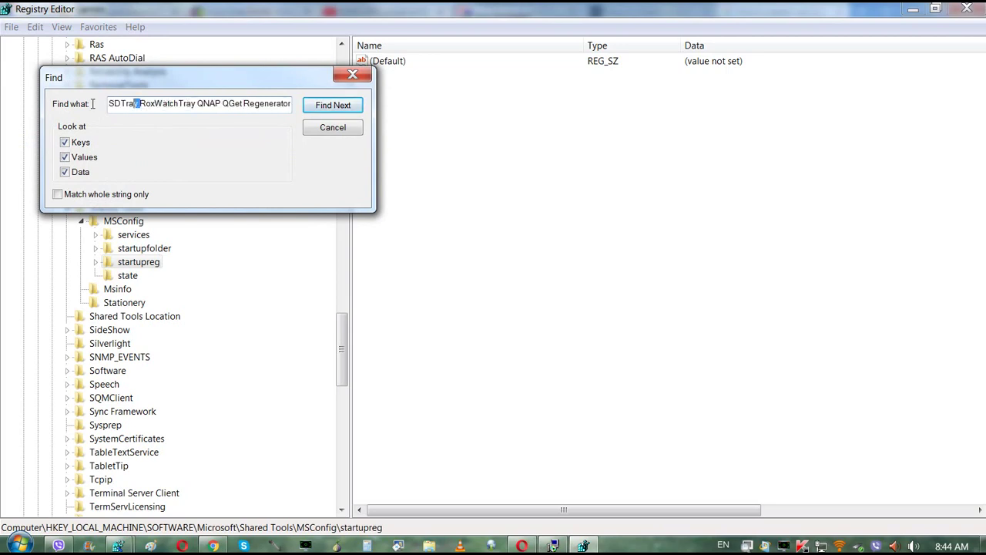
left_click_drag(92, 104, 94, 103)
key("BackSpace")
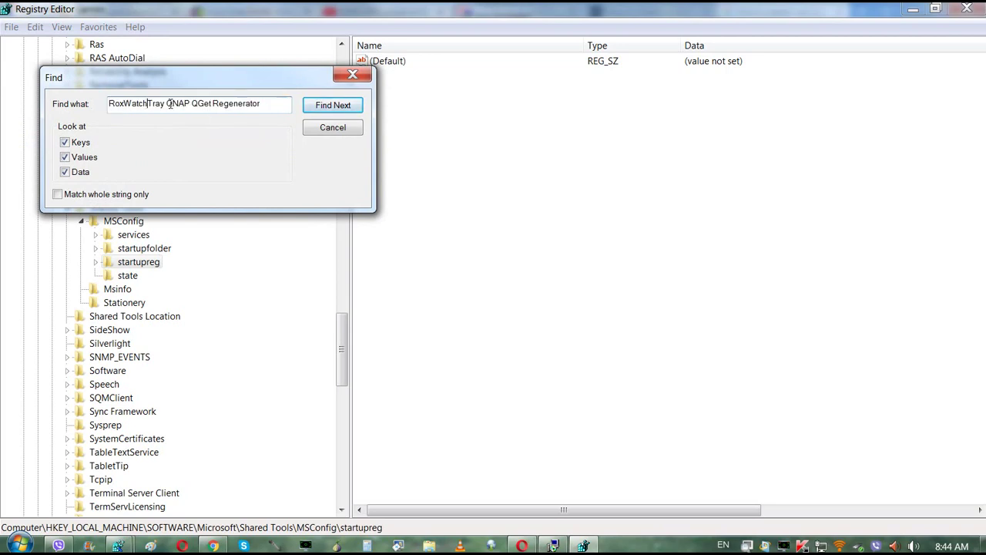
Step: Remove the trailing names from the search text and search the registry for what remains
key("shift+End")
key("BackSpace")
left_click(333, 105)
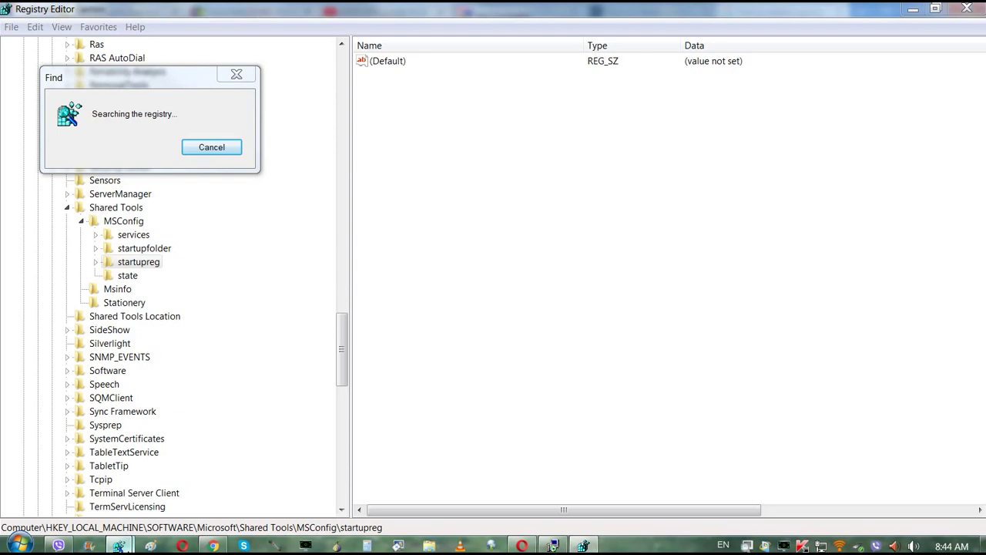
Step: Switch to RegScanner and view its version and website information
mouse_move(117, 546)
left_click(170, 431)
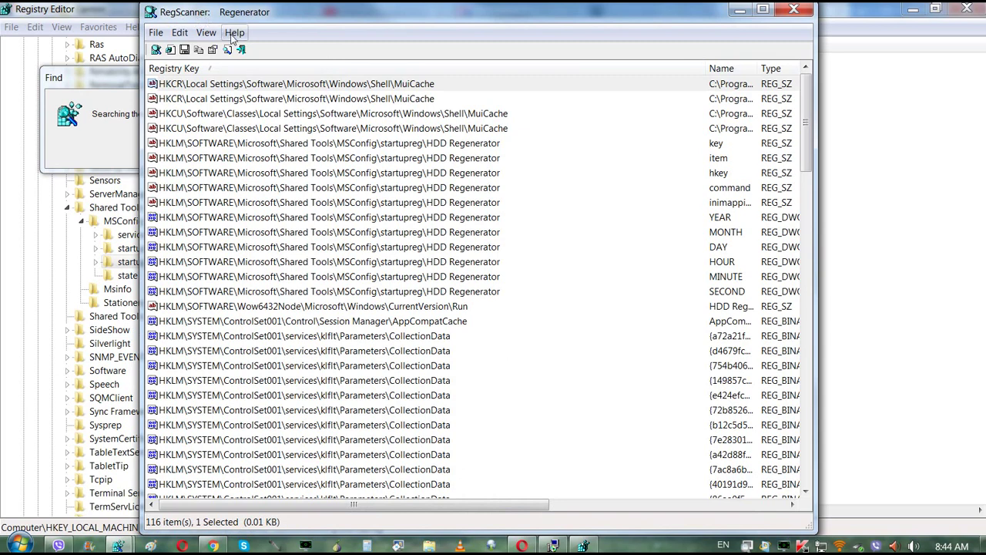
left_click(233, 34)
left_click(251, 49)
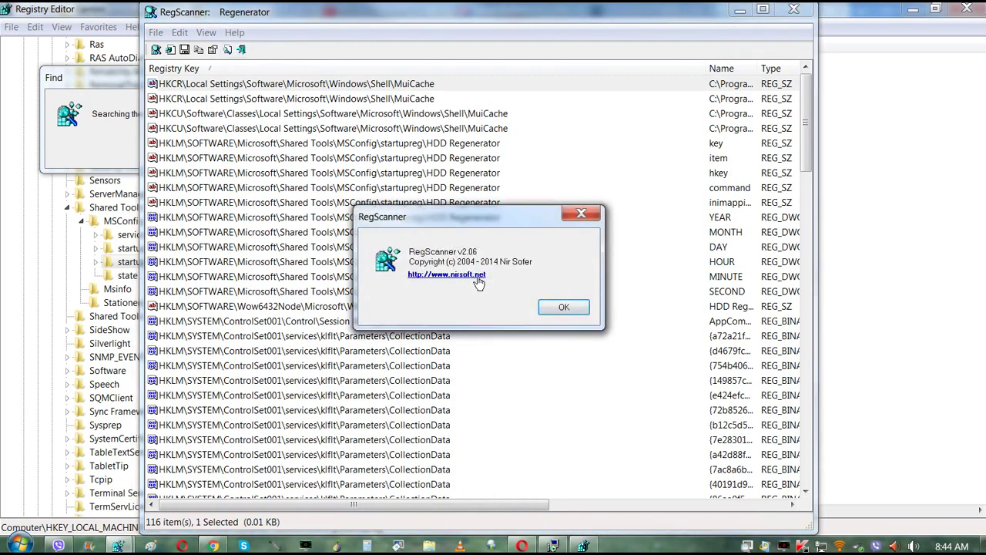
Step: Close the version information and view the options for a new registry scan without starting one
left_click(557, 311)
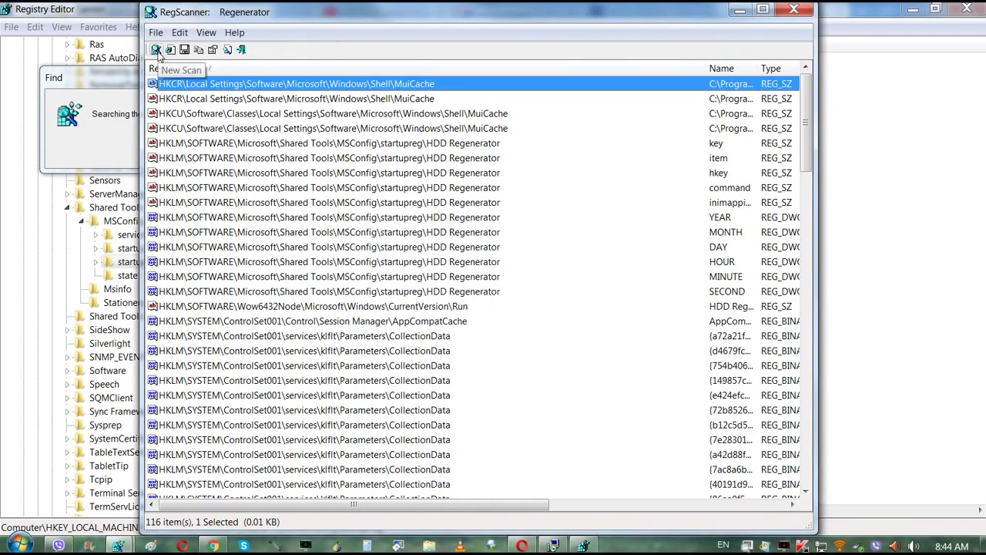
left_click(156, 49)
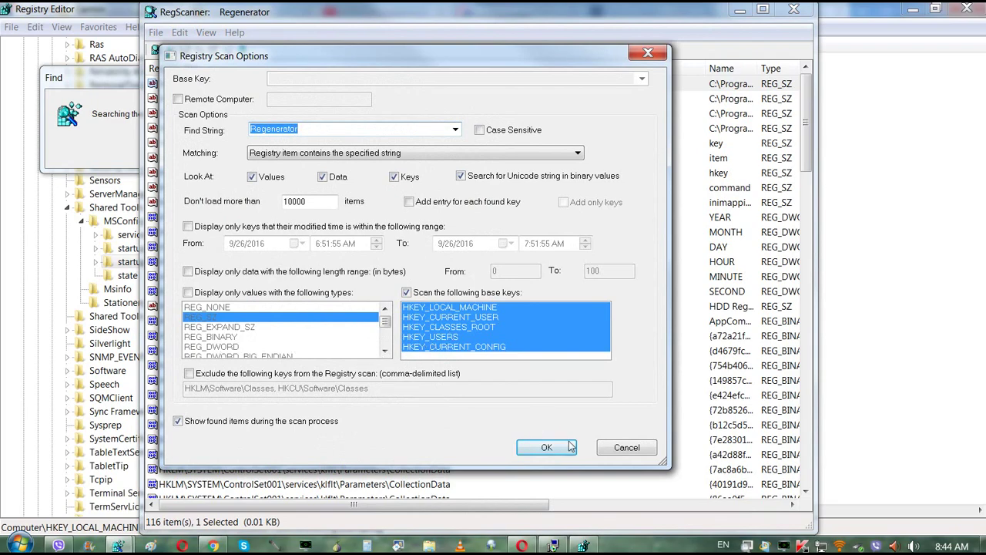
left_click(622, 447)
Step: Look through the full list of Regenerator scan results, including the Wow6432Node Run entry
left_click(304, 306)
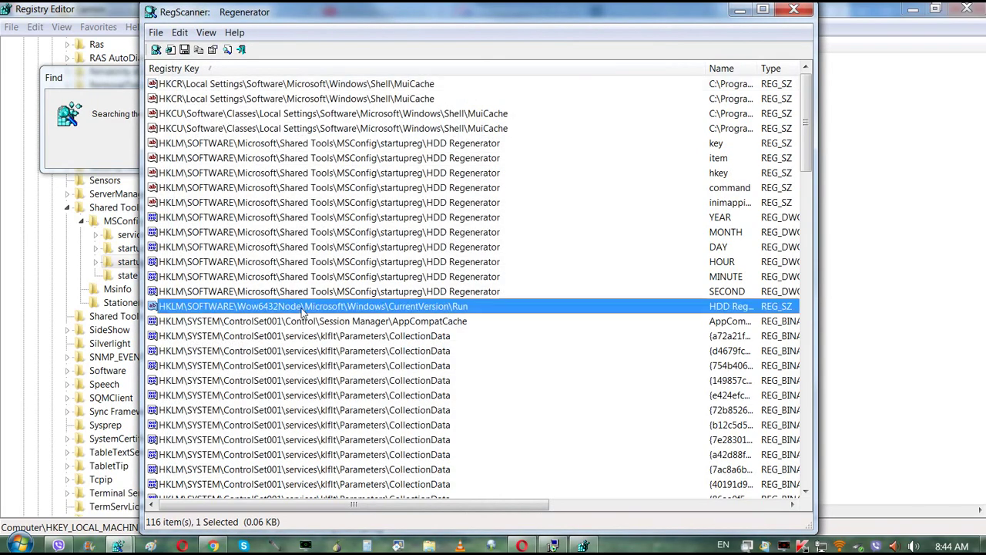
scroll(309, 310, "down", 20)
scroll(308, 311, "down", 4)
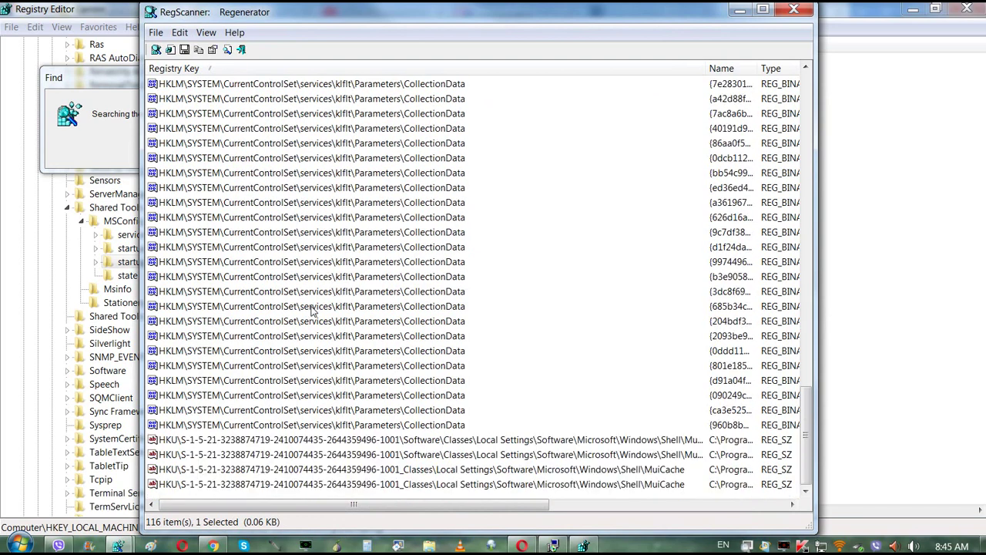
scroll(308, 310, "up", 20)
Step: Cancel the running search in Registry Editor and switch back to the Regenerator results in RegScanner
left_click(100, 78)
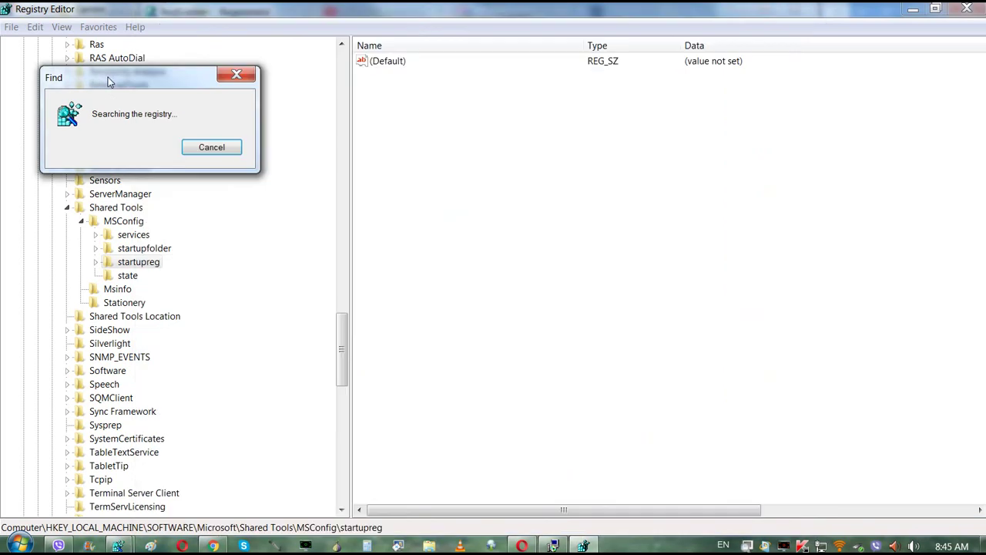
left_click(228, 145)
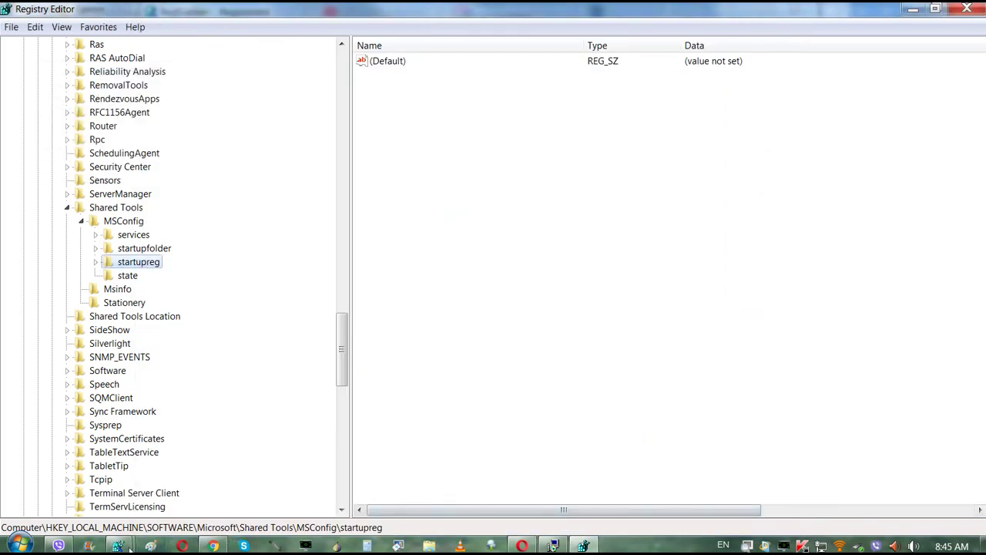
left_click(118, 546)
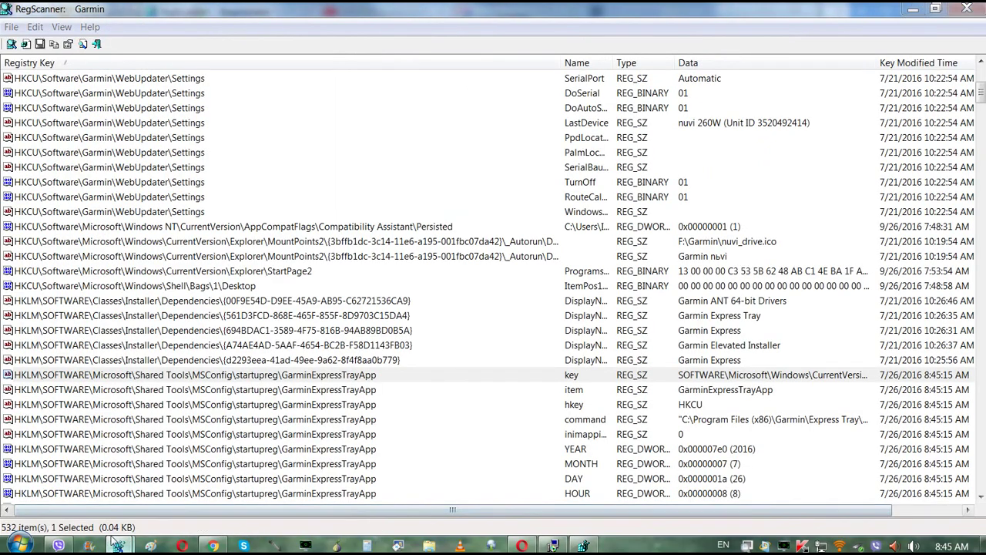
mouse_move(118, 546)
left_click(219, 466)
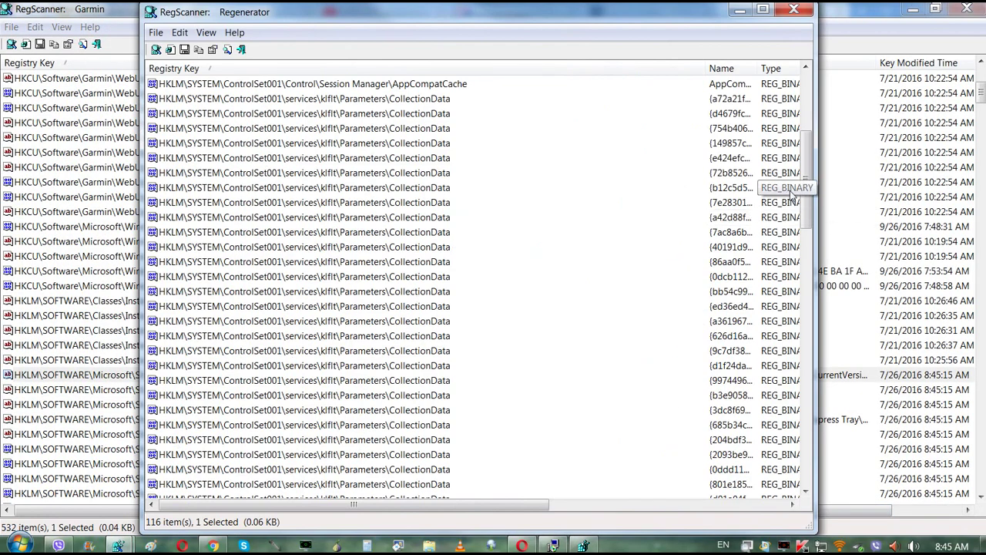
Step: Inspect the HDD Regenerator startupreg result and the Wow6432Node Run result in Registry Editor, closing the editor after each
scroll(809, 188, "up", 5)
left_click(441, 131)
double_click(440, 131)
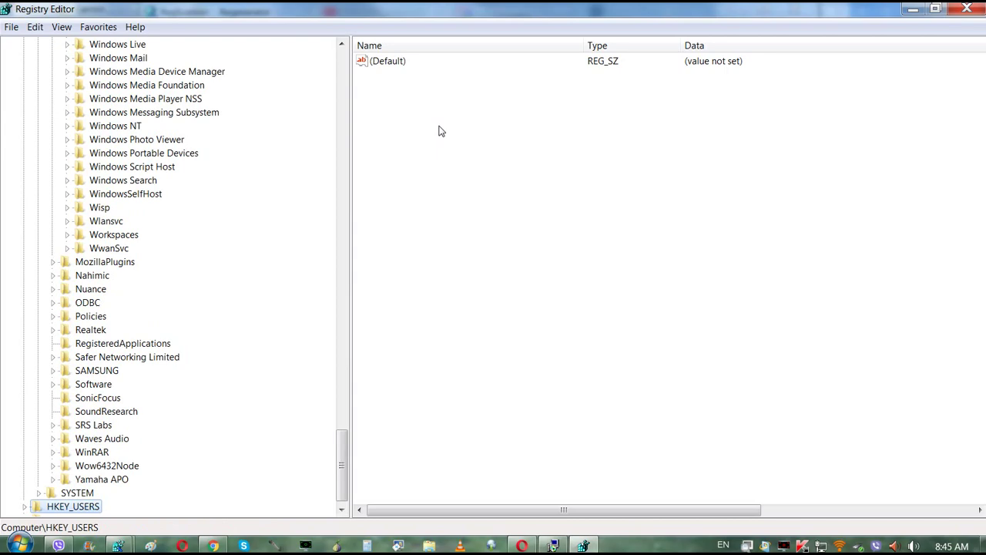
left_click(967, 9)
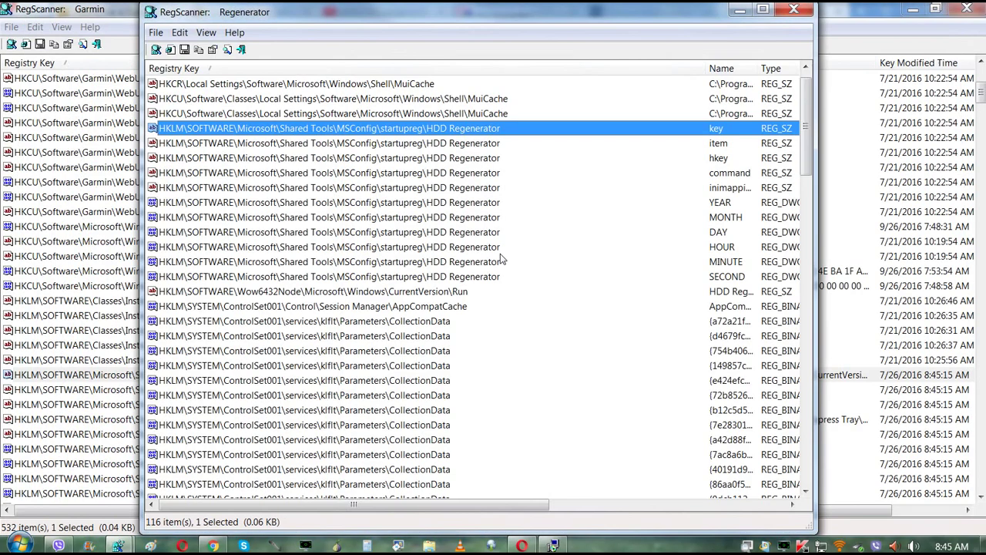
double_click(397, 297)
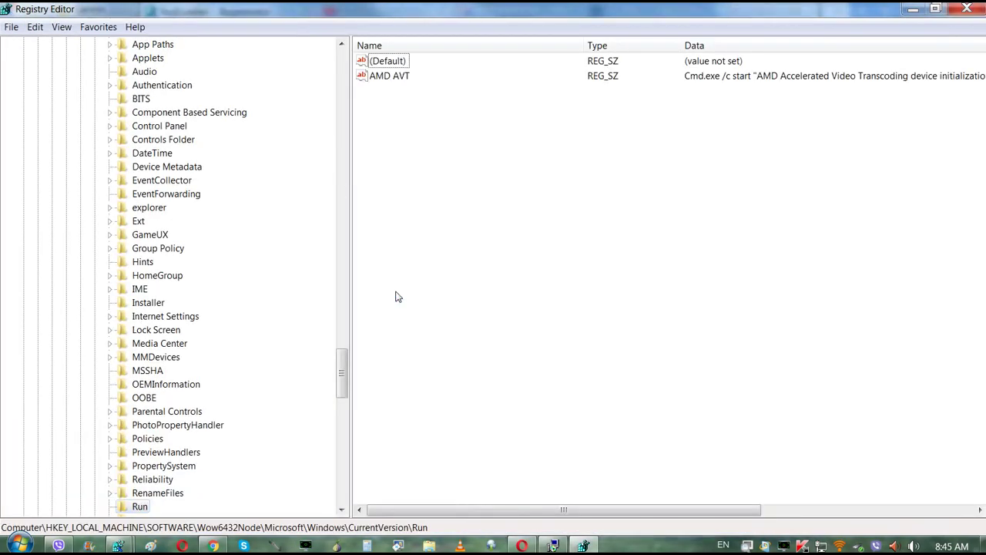
left_click(968, 9)
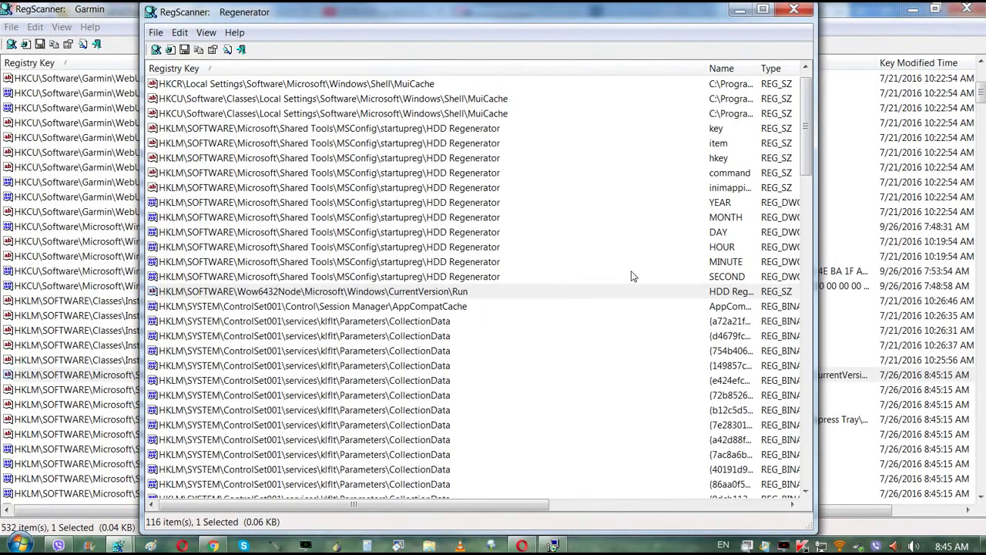
Step: Open the first ControlSet001 klflt CollectionData result in Registry Editor and examine the binary data of its {a72a21f6-71bb-44c6-a10a-4fea0b12d59e} value
left_click(415, 322)
double_click(414, 321)
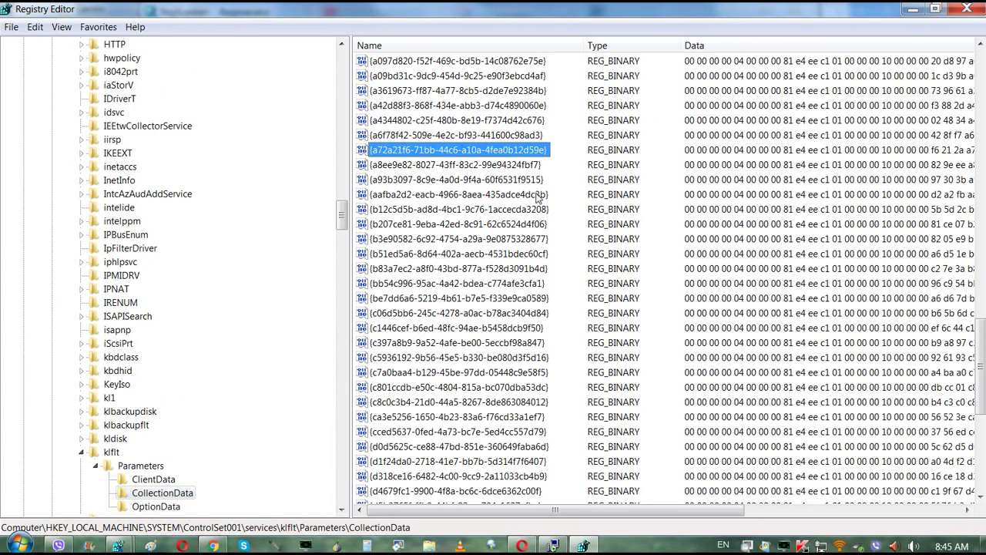
double_click(490, 151)
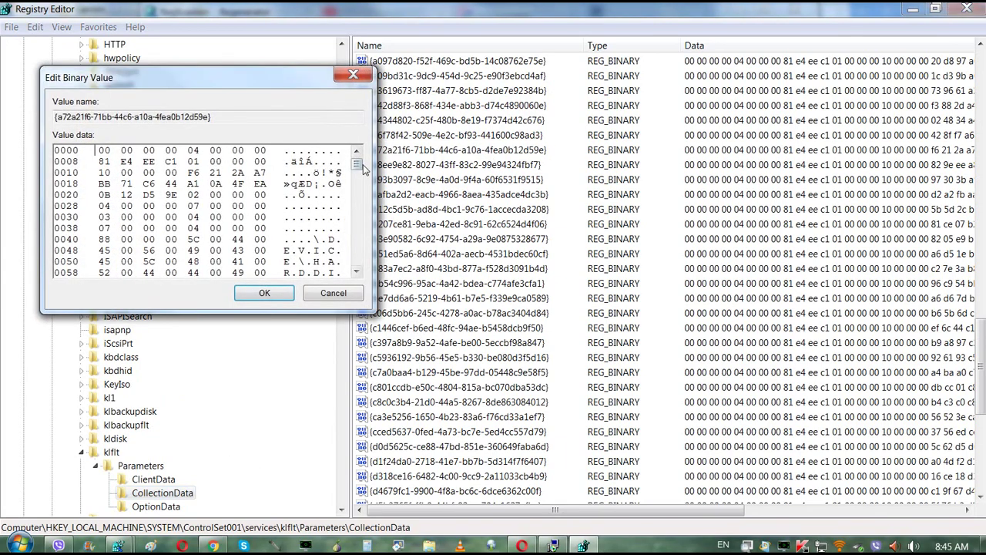
left_click_drag(363, 165, 355, 258)
left_click(334, 293)
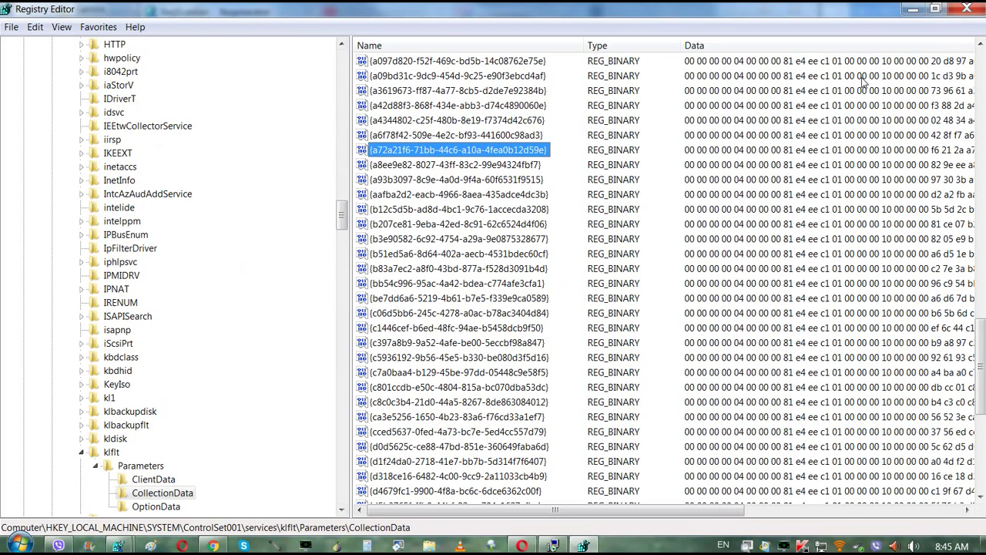
left_click(969, 8)
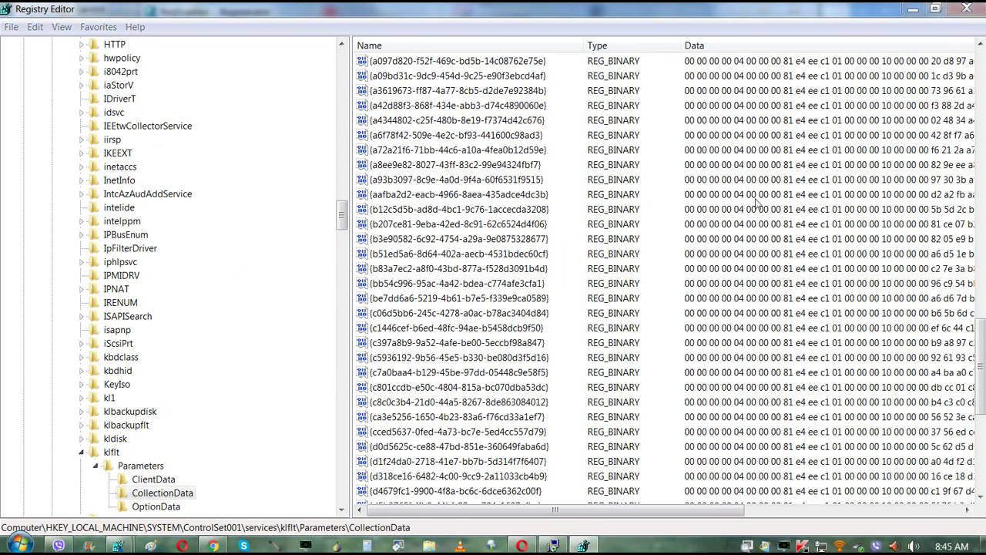
left_click(967, 8)
Step: Look through the remaining ControlSet results and inspect the first HKU MuiCache result in Registry Editor
left_click(394, 408)
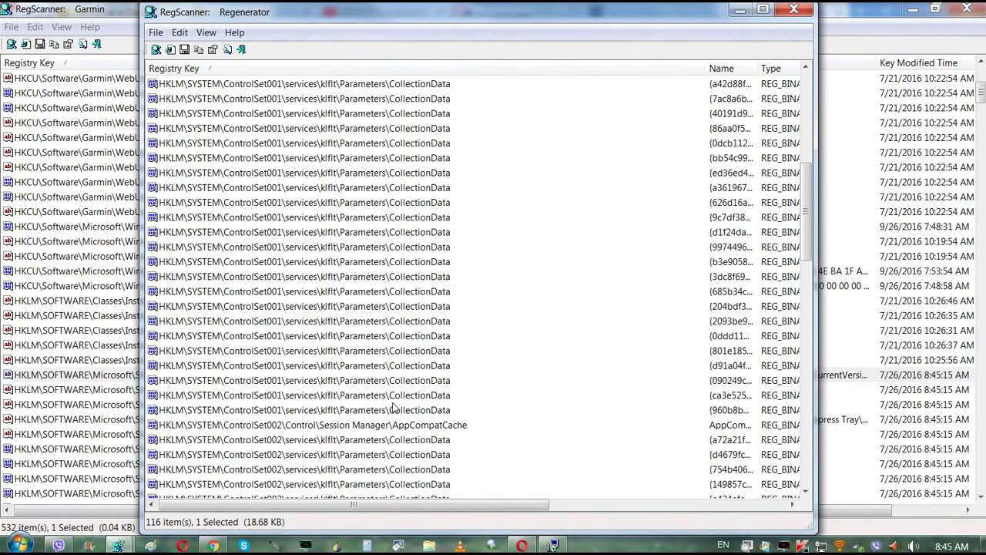
scroll(394, 408, "down", 5)
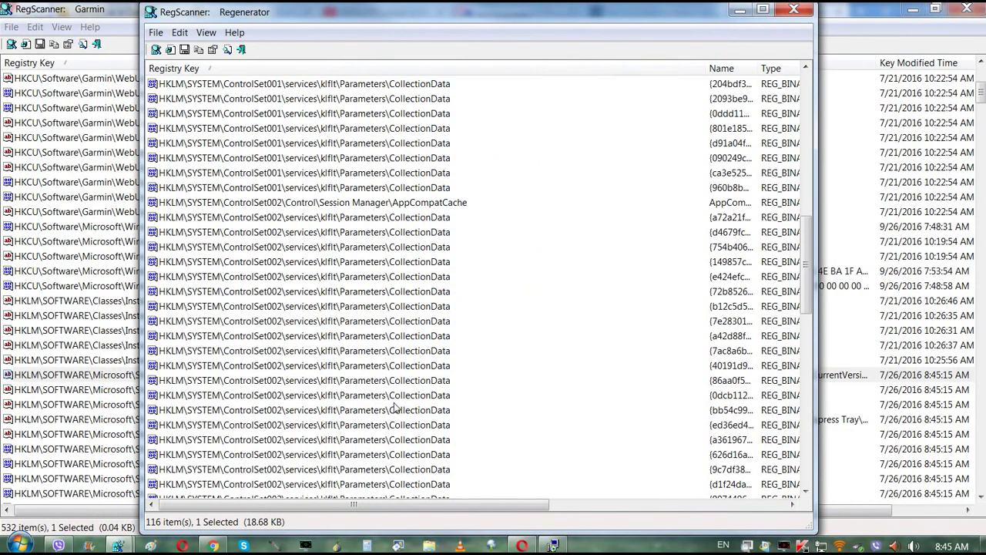
left_click(404, 203)
scroll(355, 315, "down", 9)
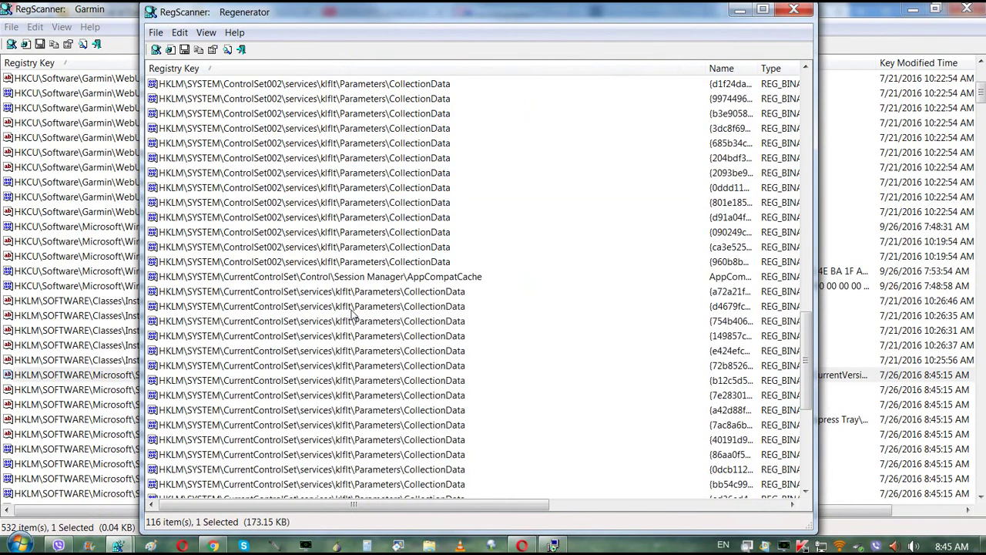
scroll(399, 310, "down", 7)
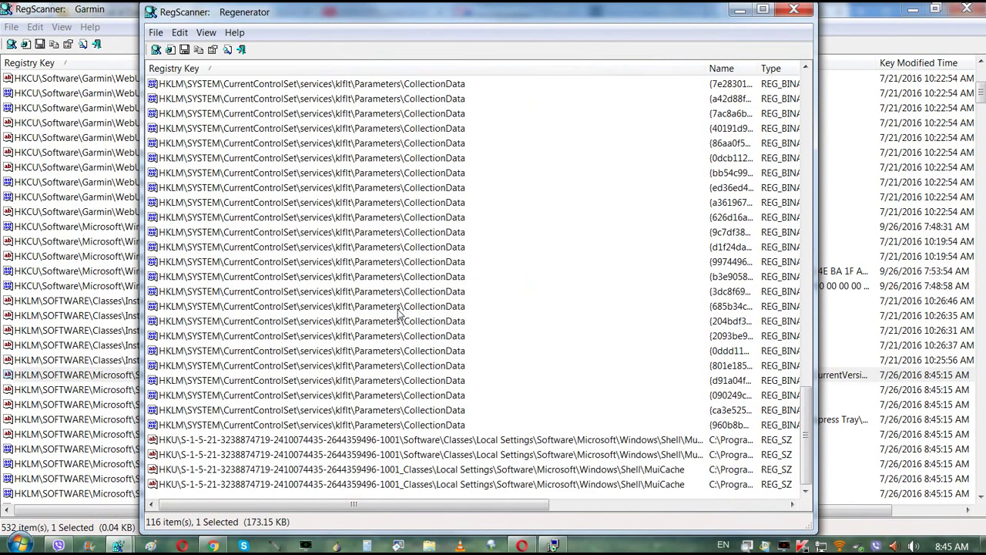
double_click(442, 441)
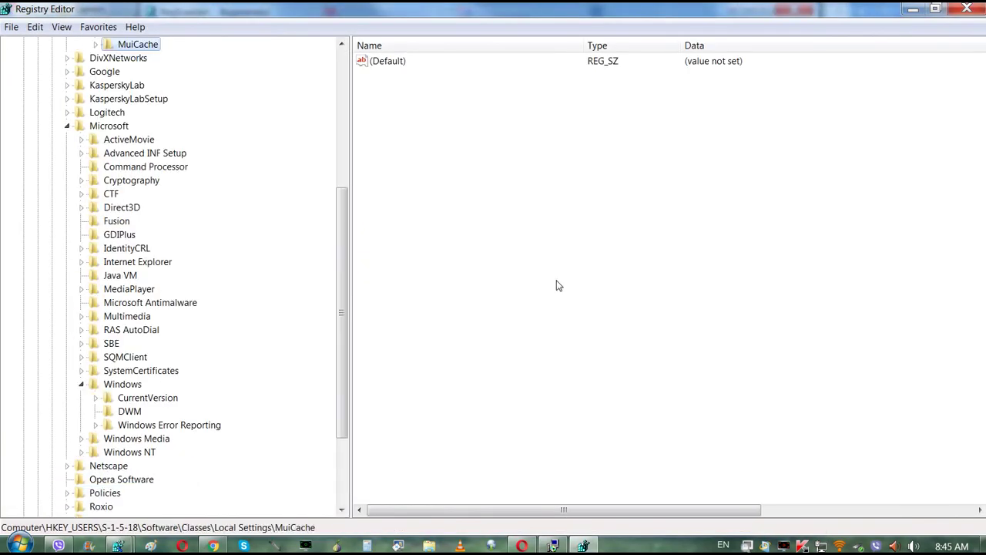
left_click(968, 10)
Step: Set up a new registry scan and replace the search string with the copied list of startup names
scroll(700, 385, "up", 20)
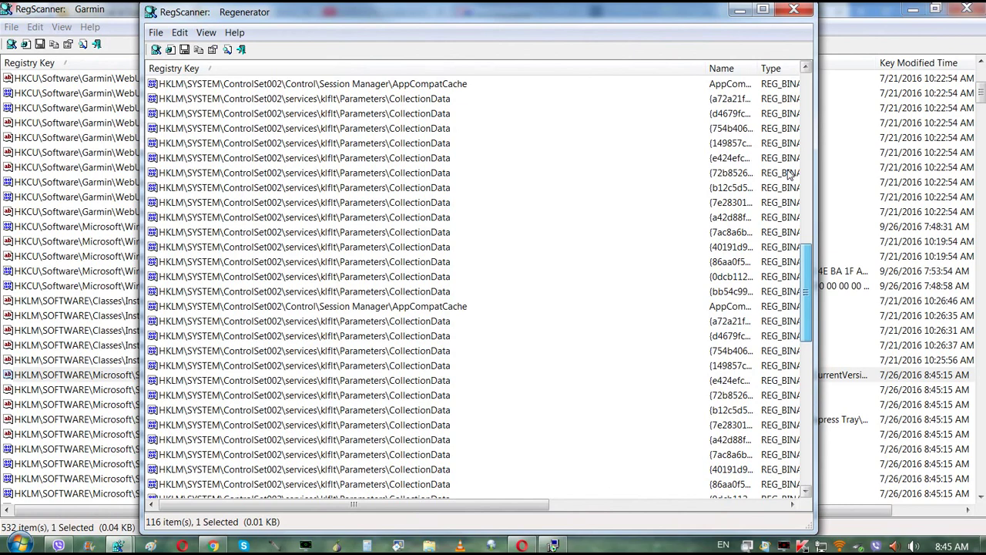
left_click(156, 33)
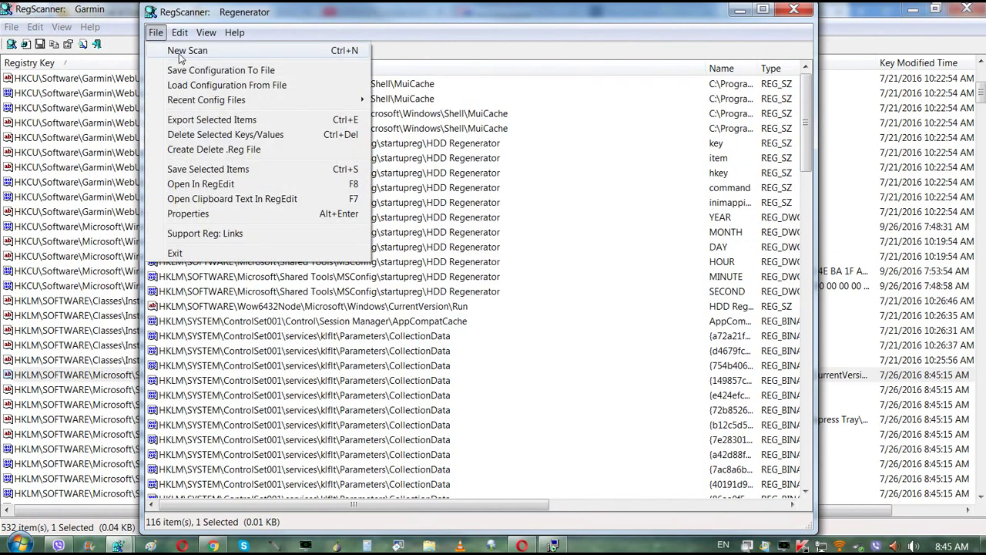
left_click(191, 50)
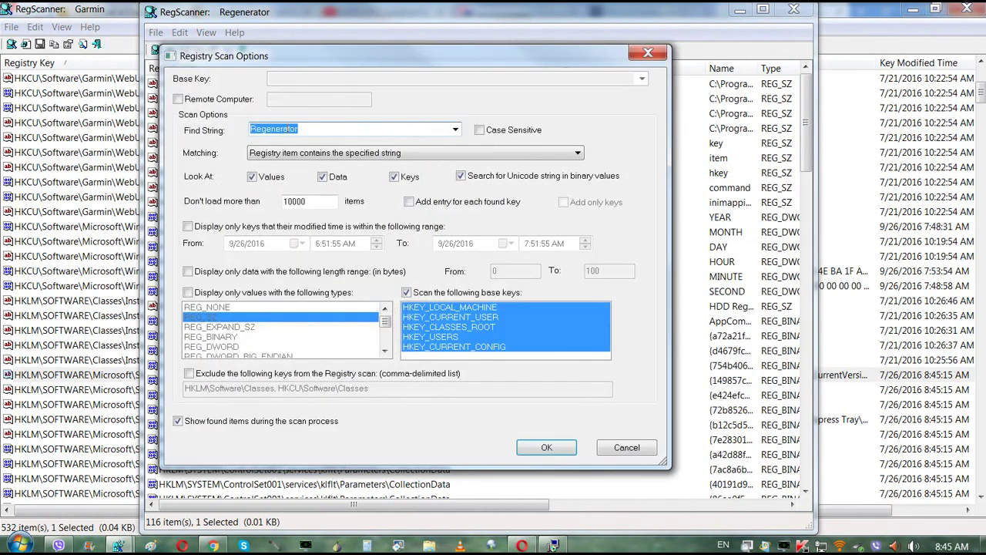
right_click(300, 129)
left_click(323, 189)
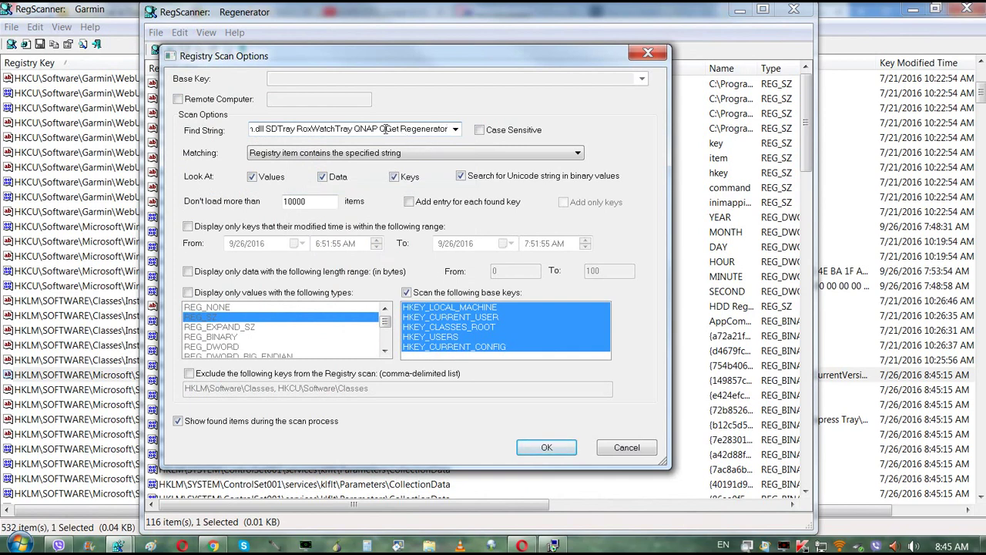
Step: Trim the search string to QNAP QGet and run the registry scan
left_click_drag(400, 129, 482, 128)
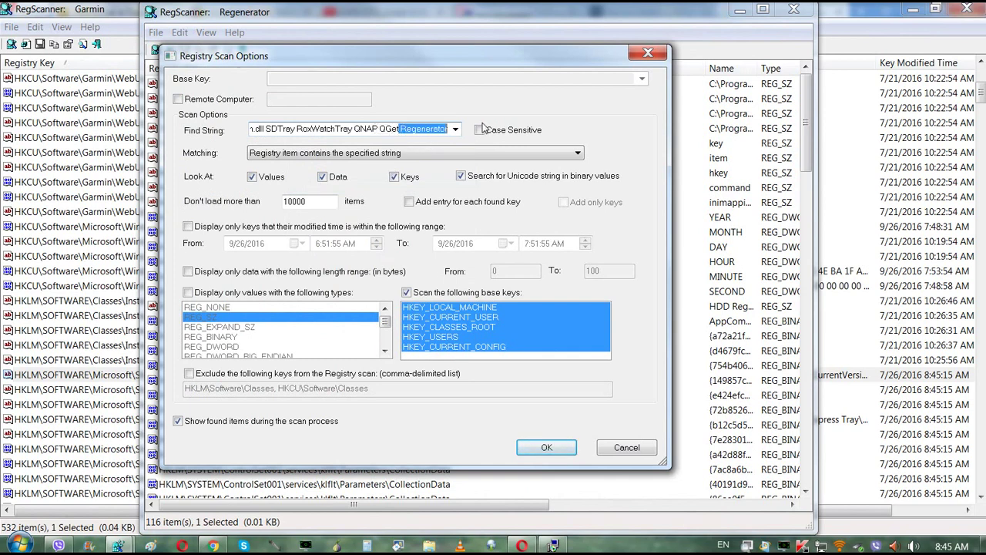
key("BackSpace")
left_click_drag(403, 129, 185, 128)
key("BackSpace")
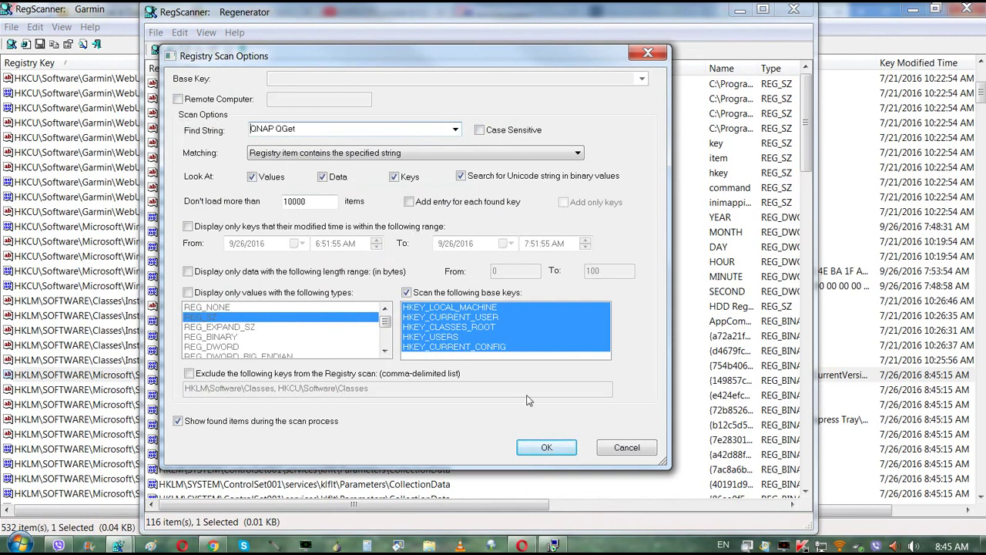
left_click(545, 446)
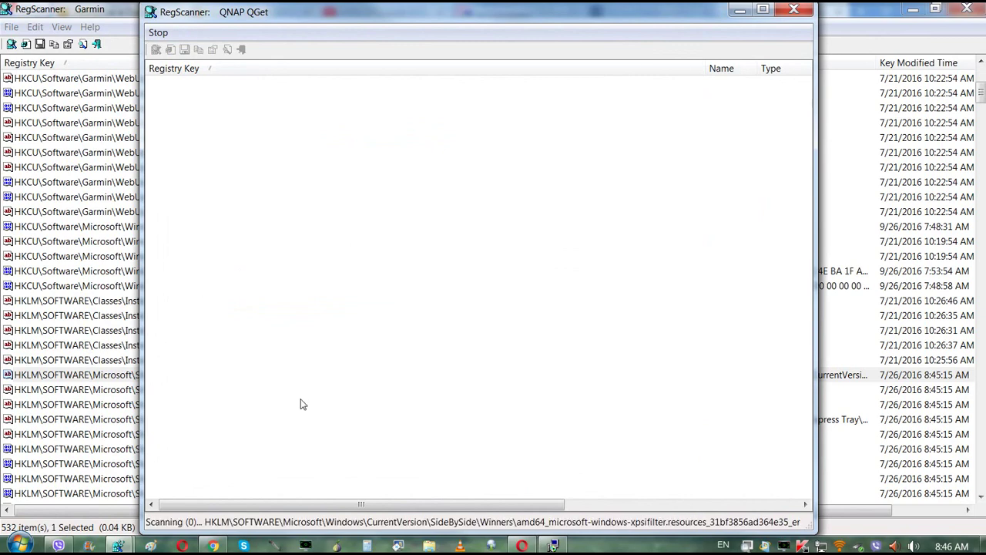
Step: Launch msconfig and show the startup items in System Configuration
key("super+r")
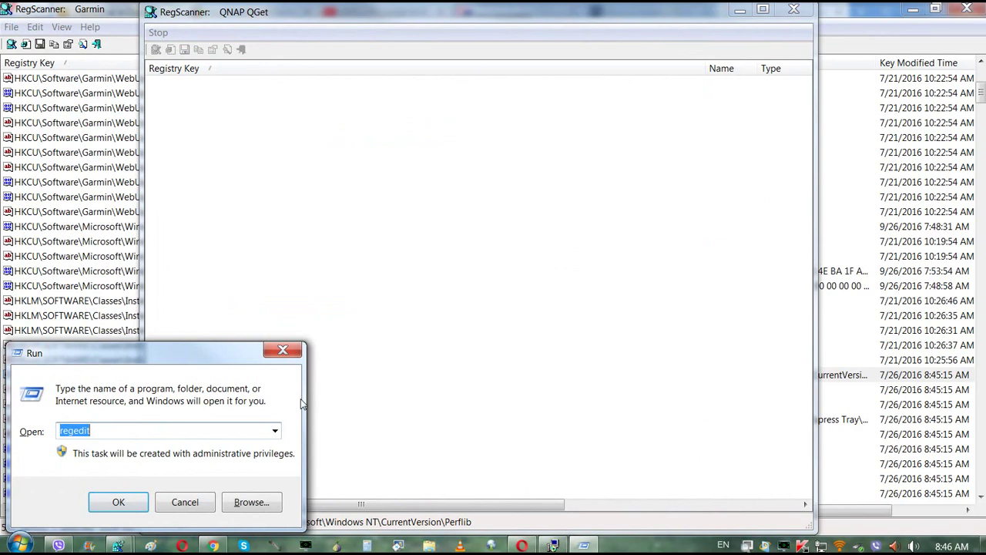
type("msconfig")
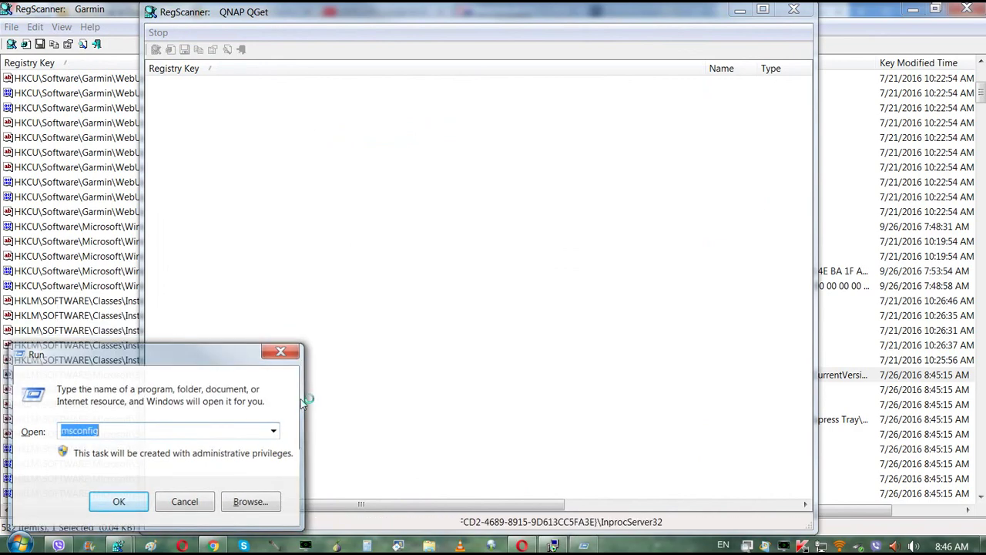
key("Return")
left_click(409, 158)
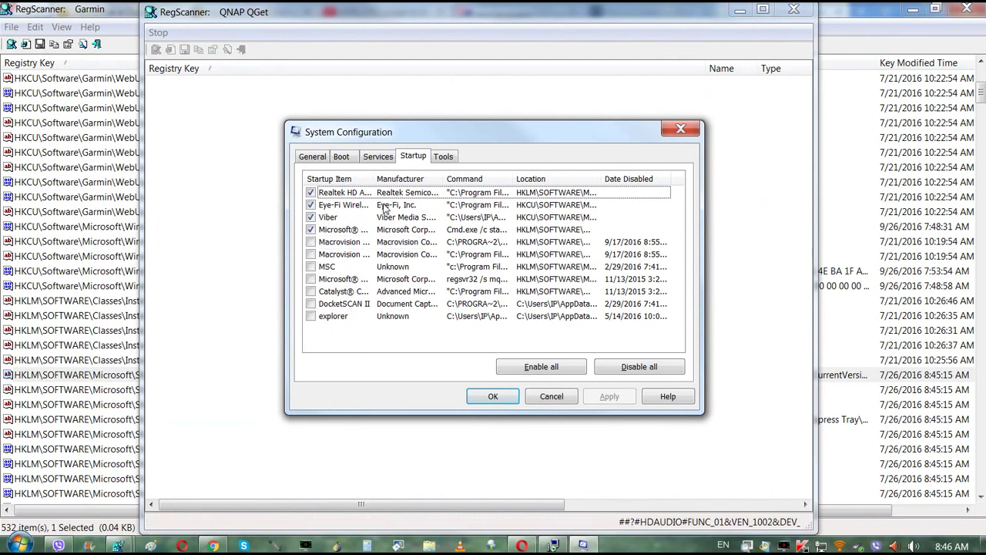
Step: Widen the Startup Item and Command columns and examine the disabled Catalyst Control Center, DocketSCAN II and explorer entries
left_click_drag(374, 179, 419, 179)
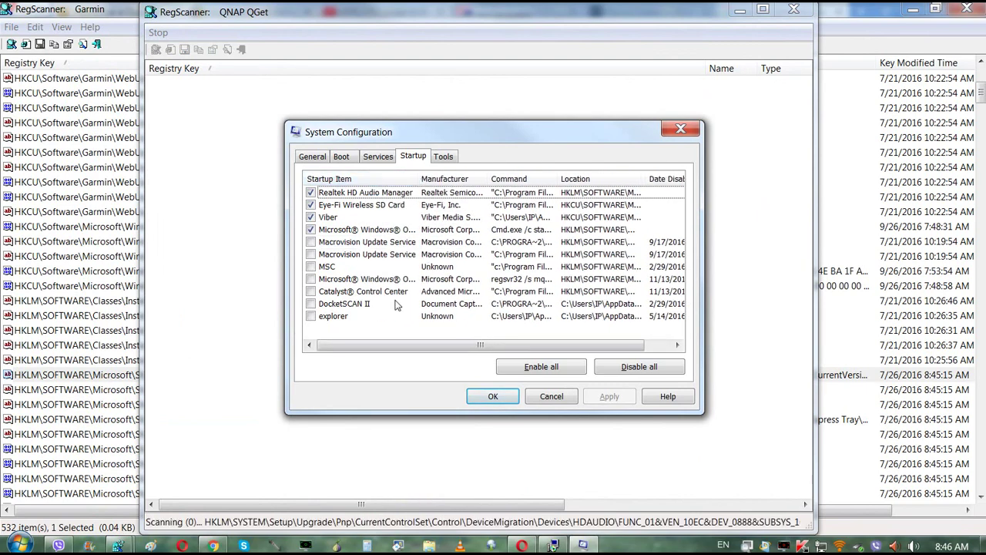
left_click(328, 317)
left_click(333, 292)
left_click(337, 305)
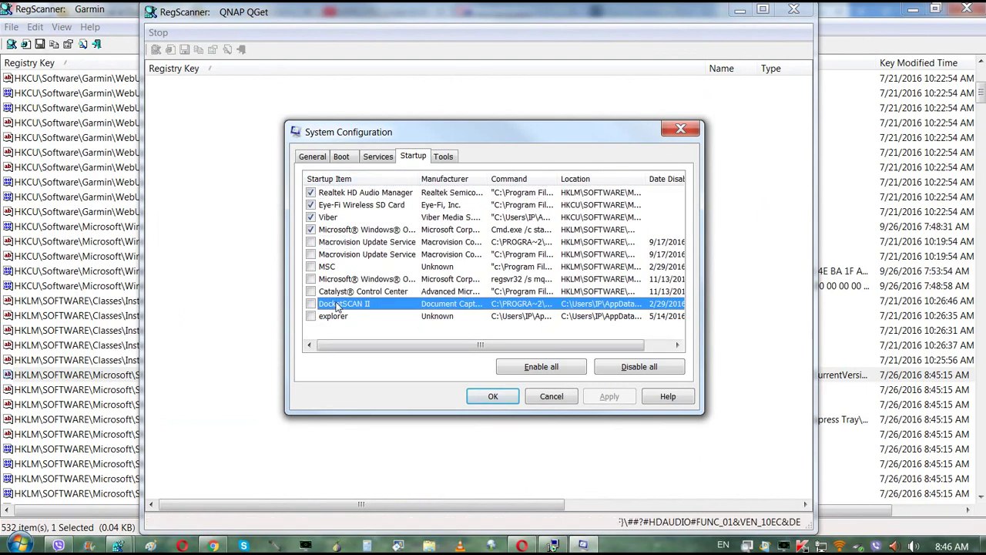
left_click(336, 317)
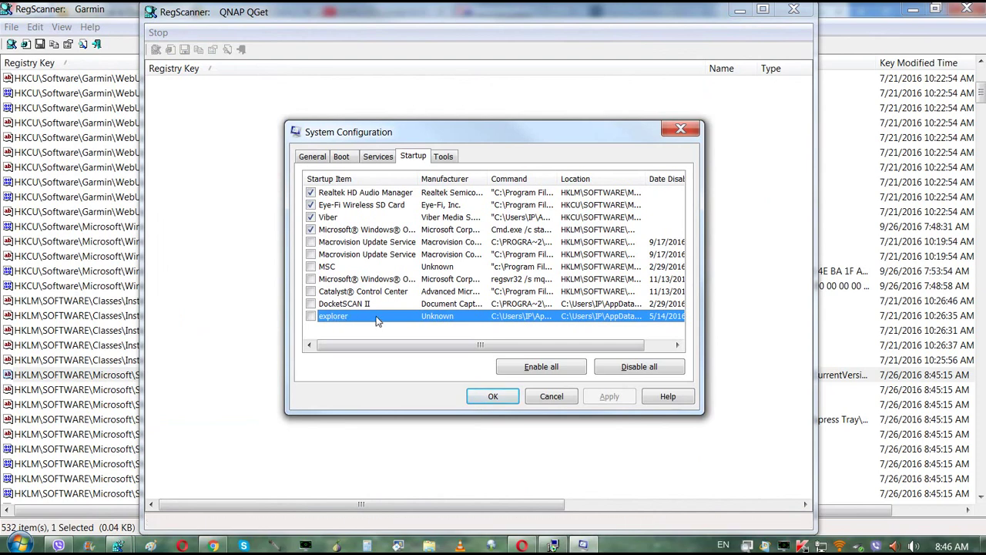
left_click_drag(556, 179, 653, 180)
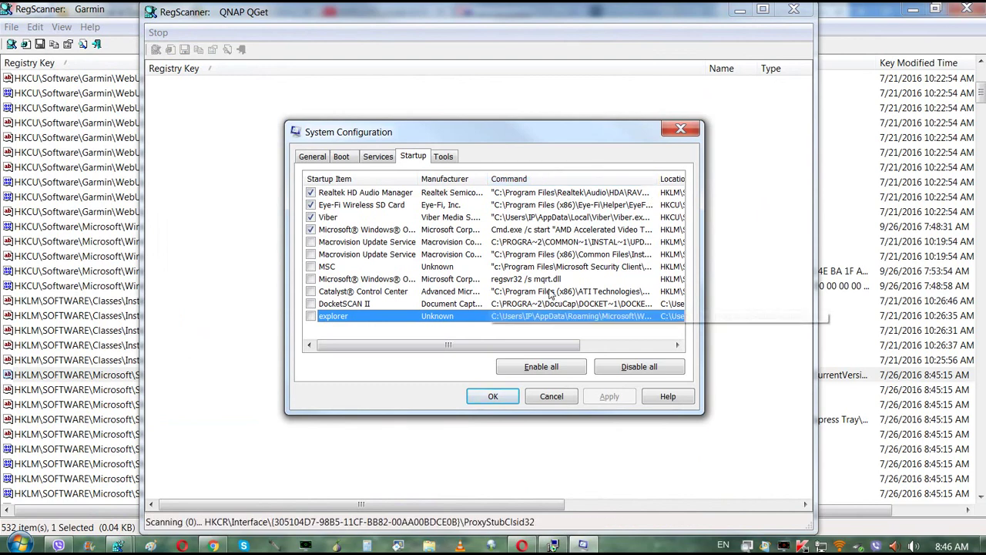
Step: Examine the disabled MSC and Microsoft Windows entries and their commands in the startup list
left_click(532, 280)
left_click(535, 267)
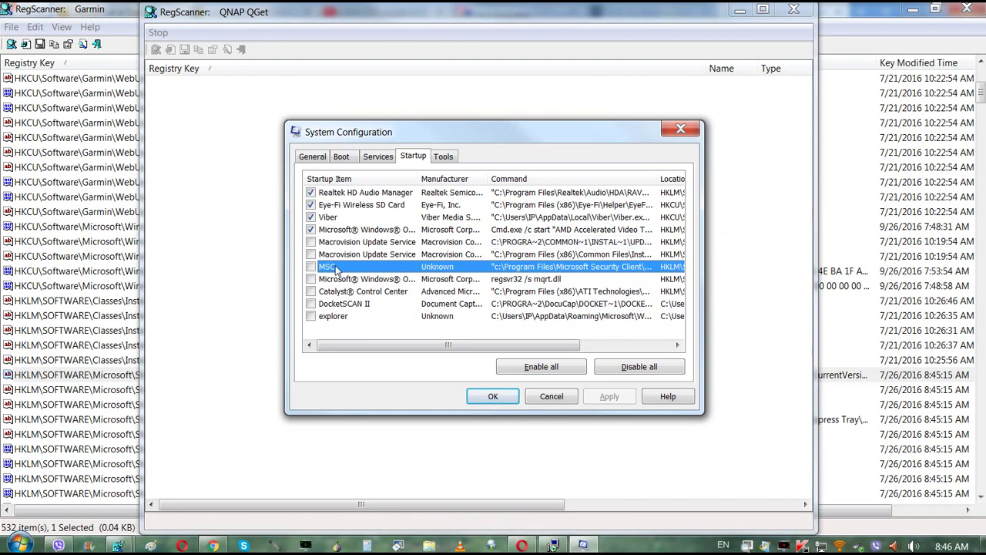
left_click(536, 282)
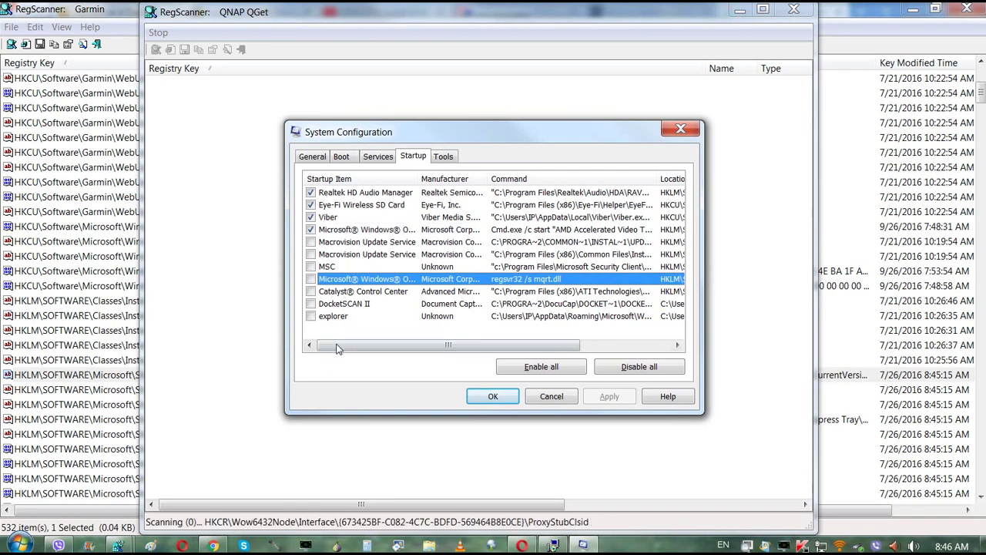
left_click_drag(336, 349, 366, 314)
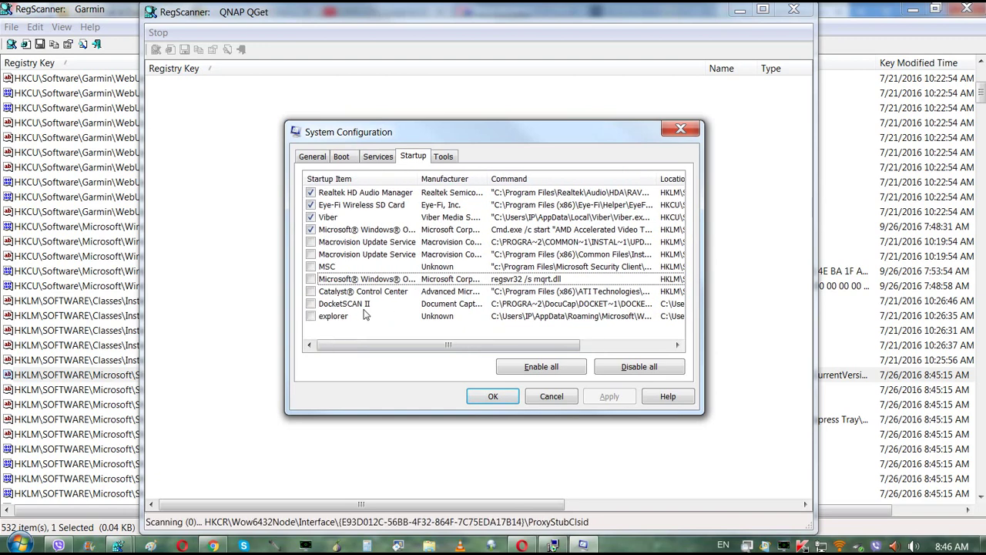
Step: Review the full list of Windows services in System Configuration and close the dialog without changes
left_click(377, 157)
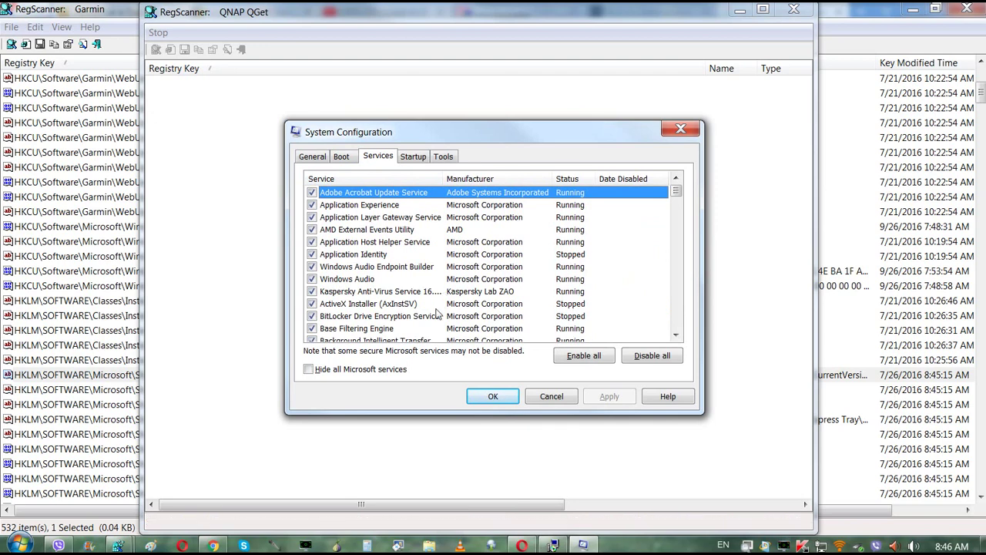
scroll(435, 309, "down", 10)
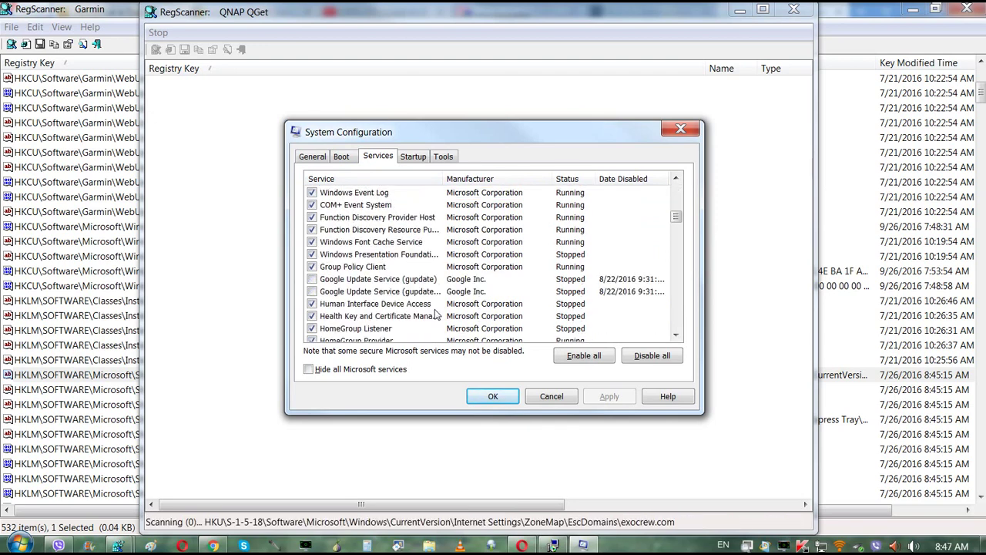
scroll(435, 313, "down", 3)
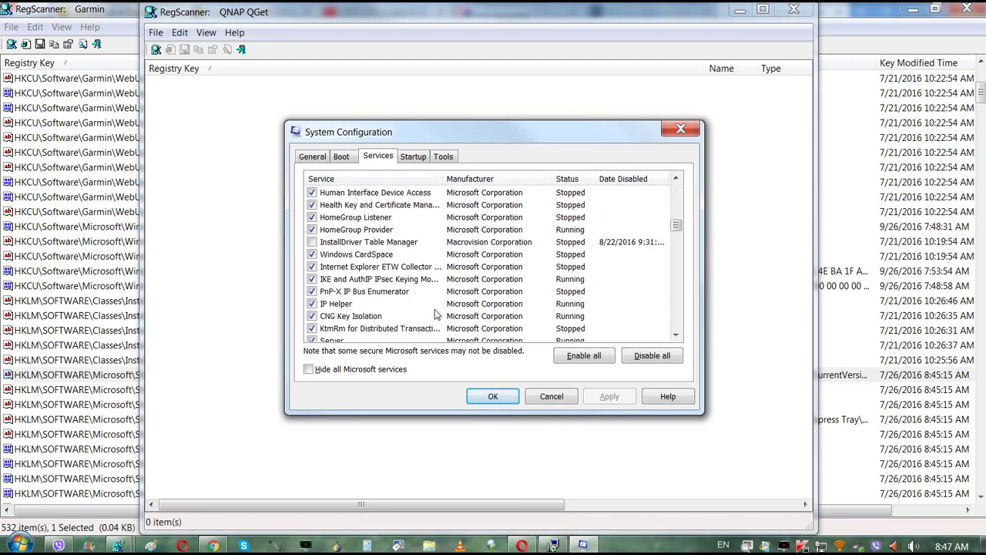
scroll(434, 313, "down", 5)
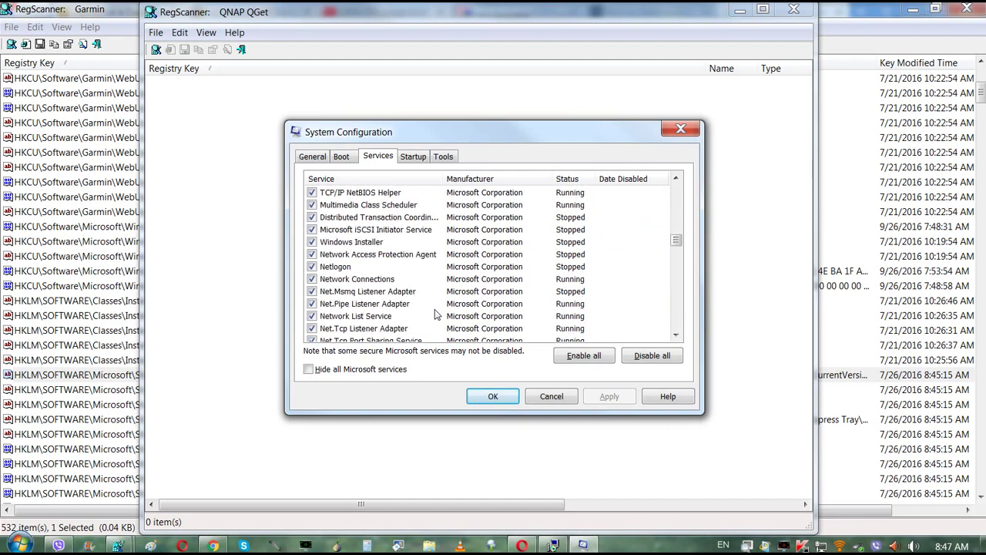
scroll(434, 313, "down", 12)
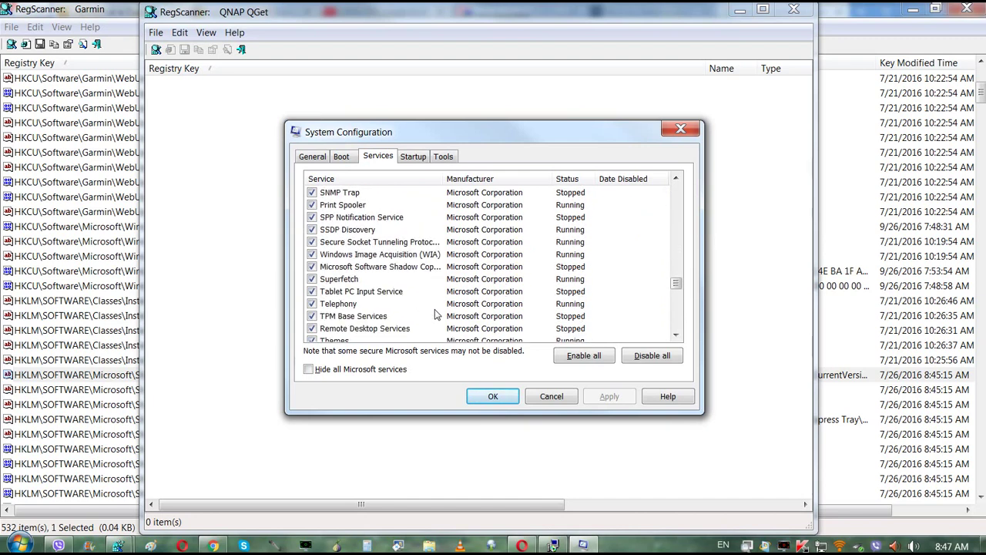
scroll(434, 309, "down", 10)
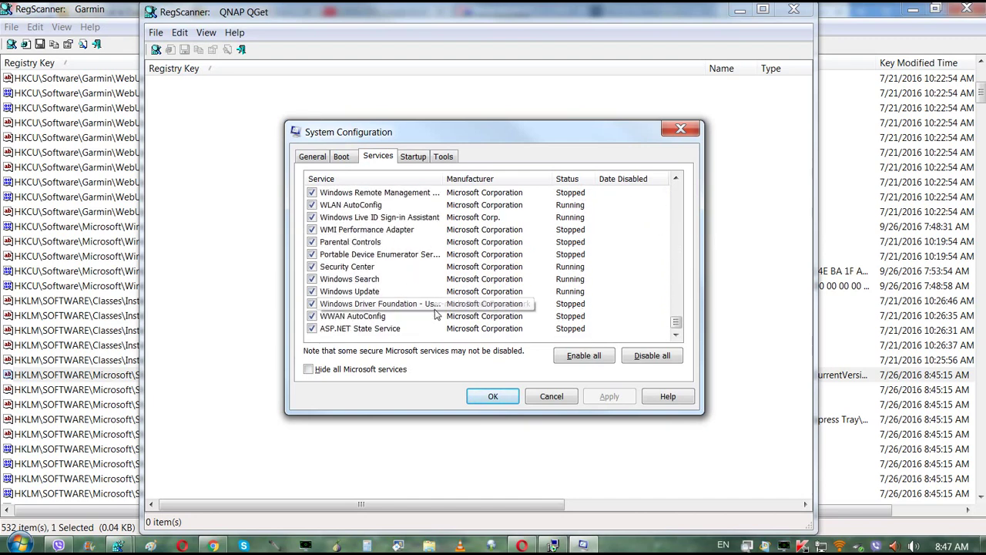
left_click(681, 129)
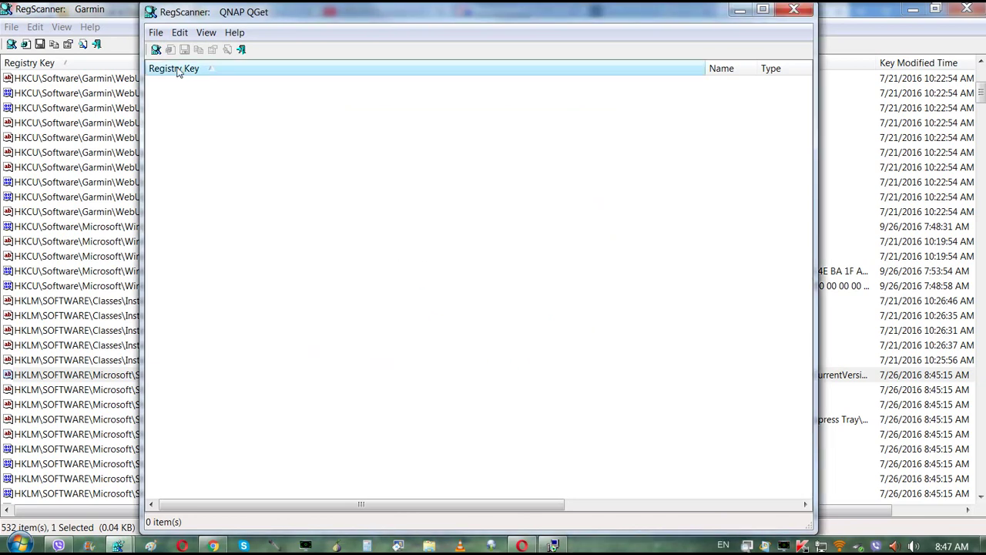
Step: Shorten the QNAP QGet search string to QNAP and run the registry scan again
left_click(156, 49)
right_click(279, 129)
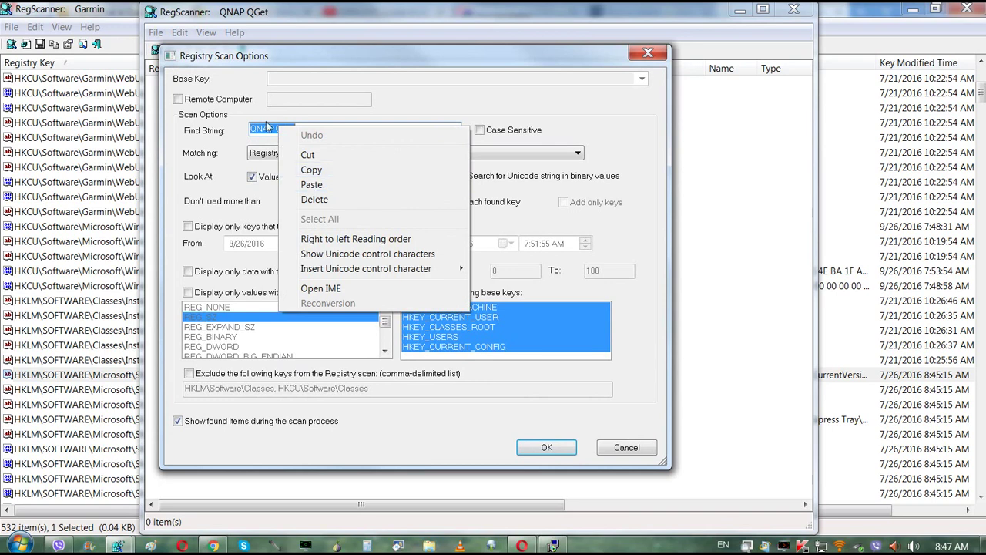
left_click(268, 127)
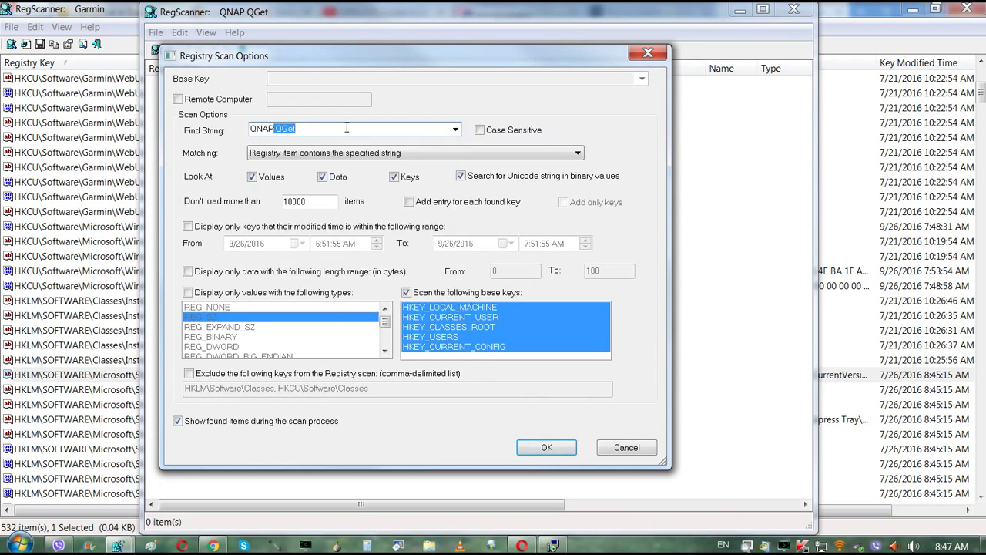
key("Return")
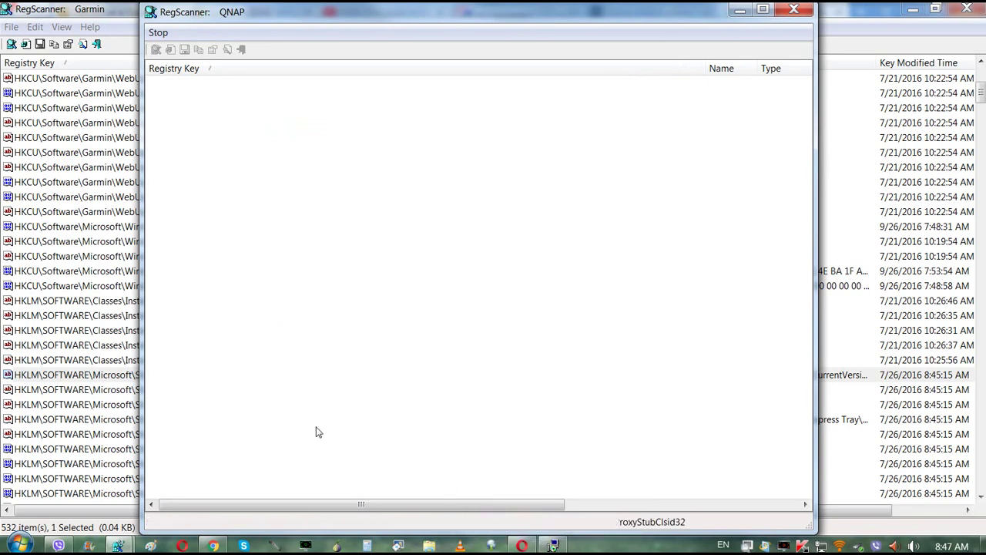
Step: Launch another Registry Scanner instance, allow it to run, and replace its search string with the copied startup names
right_click(119, 546)
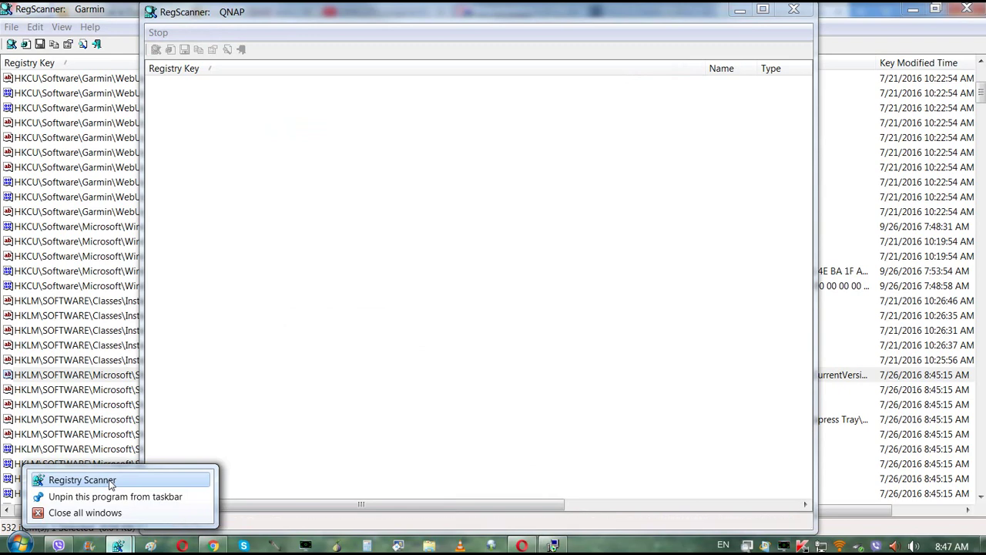
left_click(112, 482)
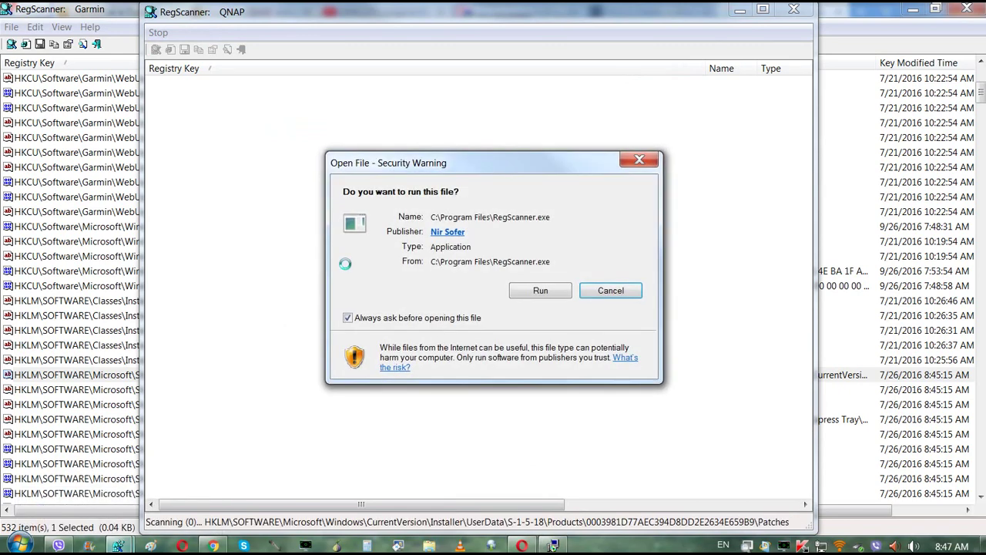
left_click(556, 293)
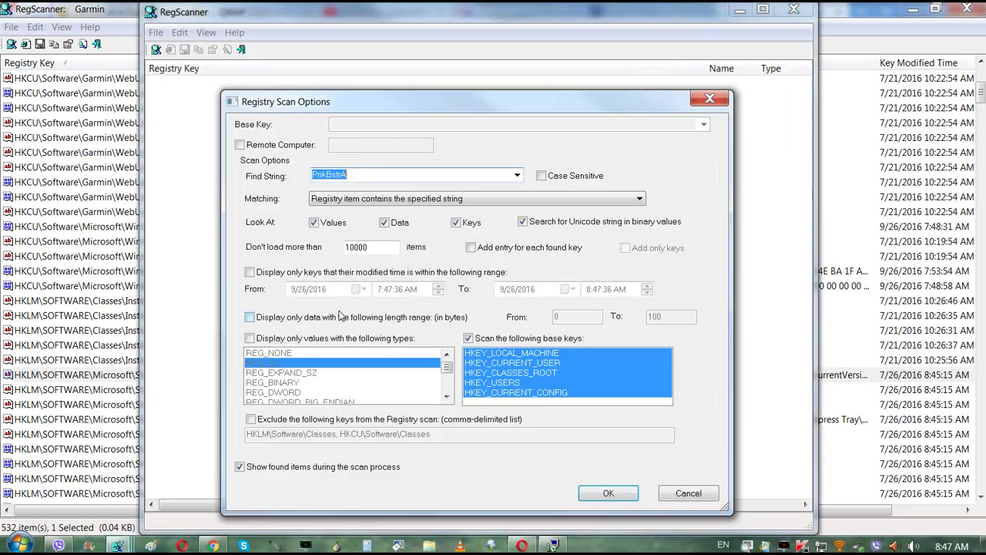
right_click(337, 176)
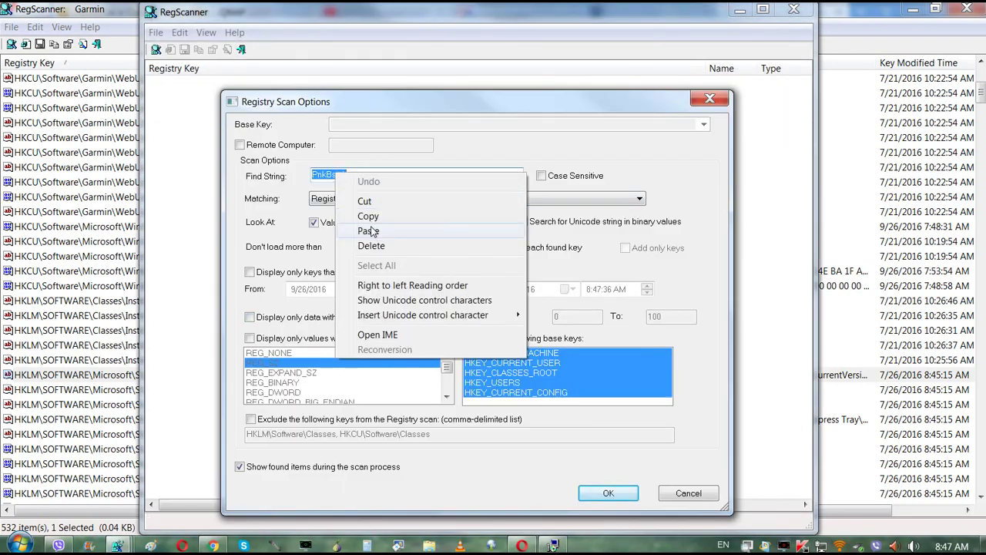
left_click(374, 228)
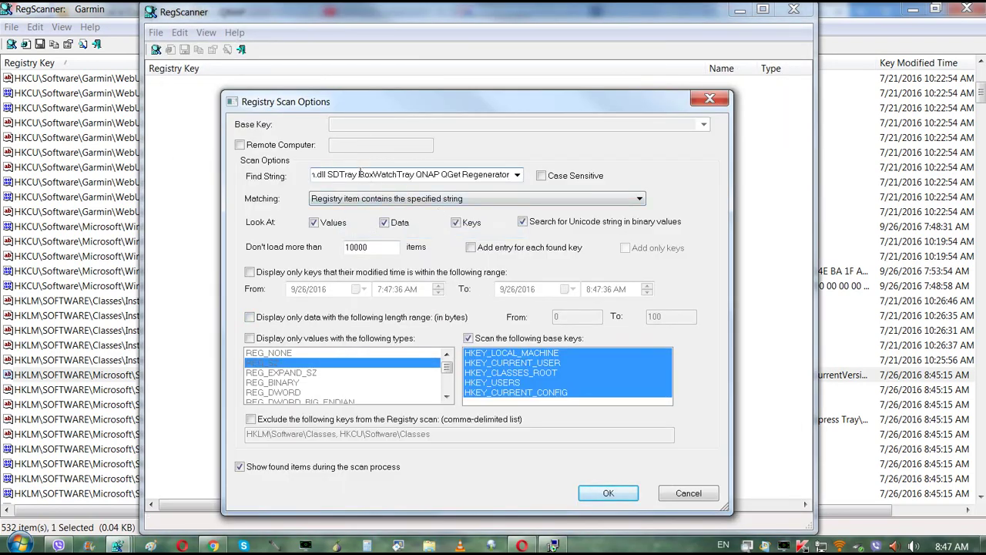
Step: Trim the search string to RoxWatch and start the registry scan
left_click_drag(359, 174, 291, 175)
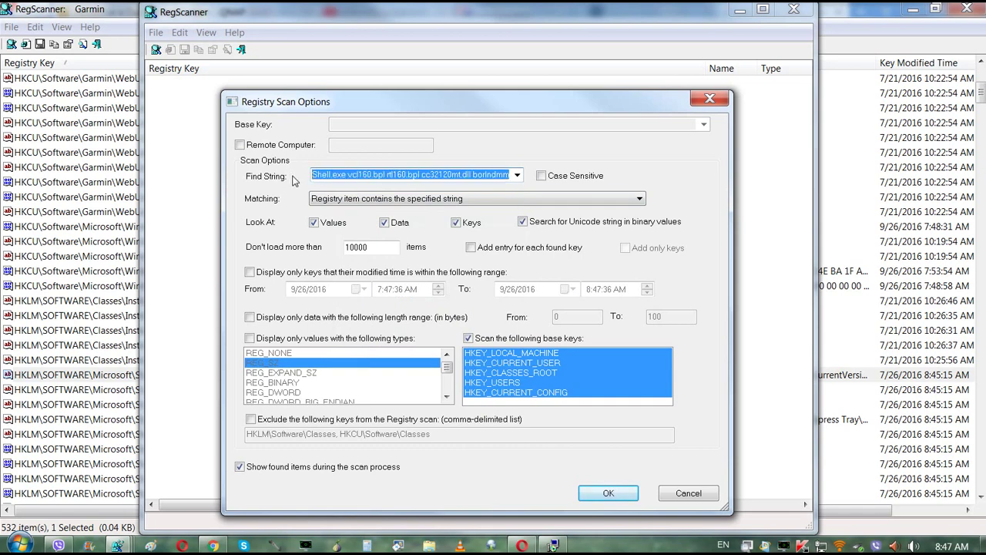
type("RoxWatchTray QNAP QGet Regenerator")
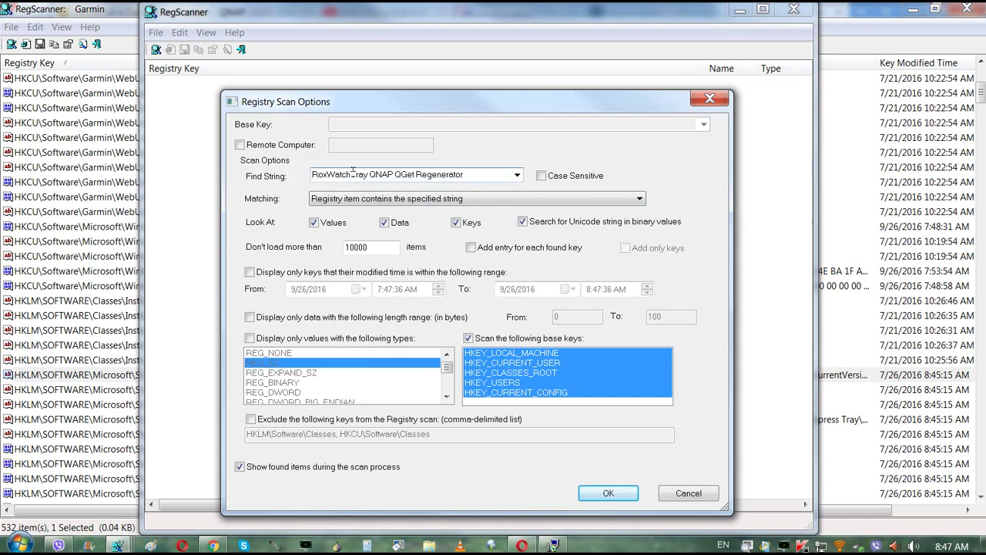
left_click_drag(352, 173, 481, 170)
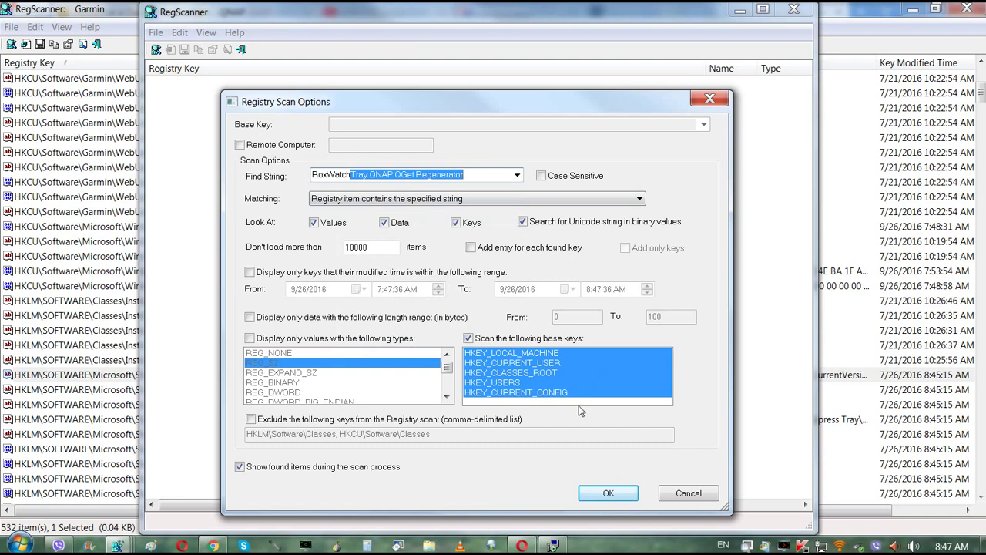
key("Delete")
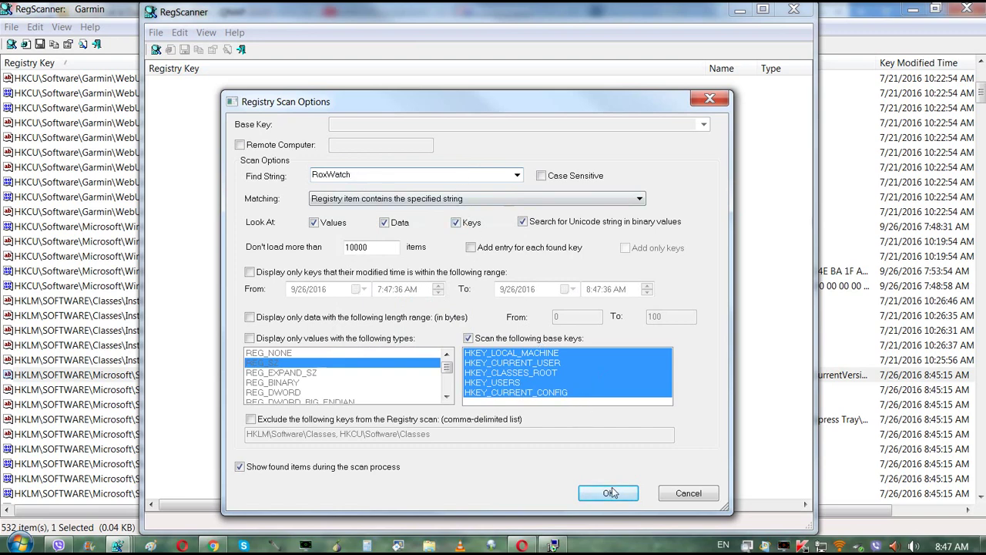
left_click(609, 493)
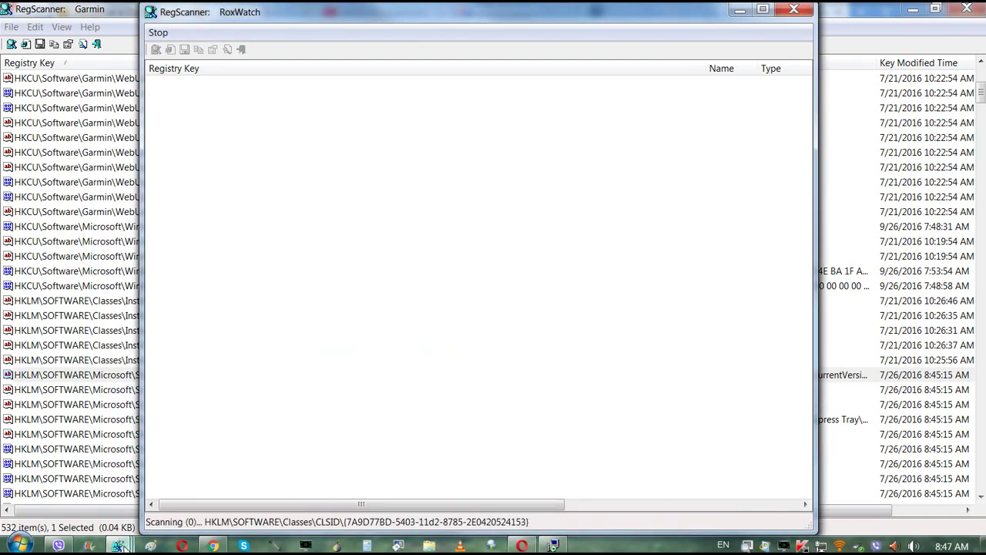
Step: Start one more Registry Scanner instance alongside the RoxWatch scan and paste the copied startup names as its search string
right_click(121, 546)
left_click(77, 480)
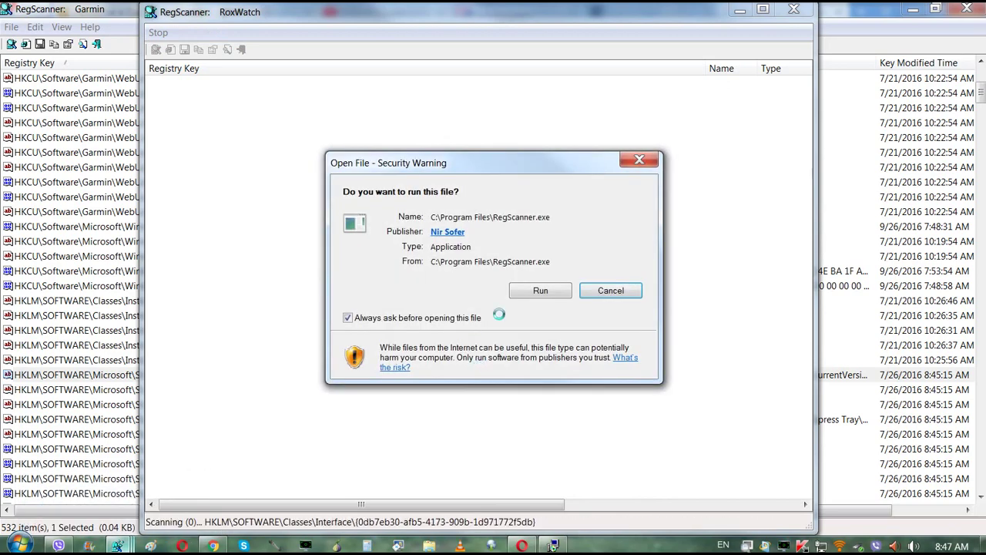
left_click(541, 290)
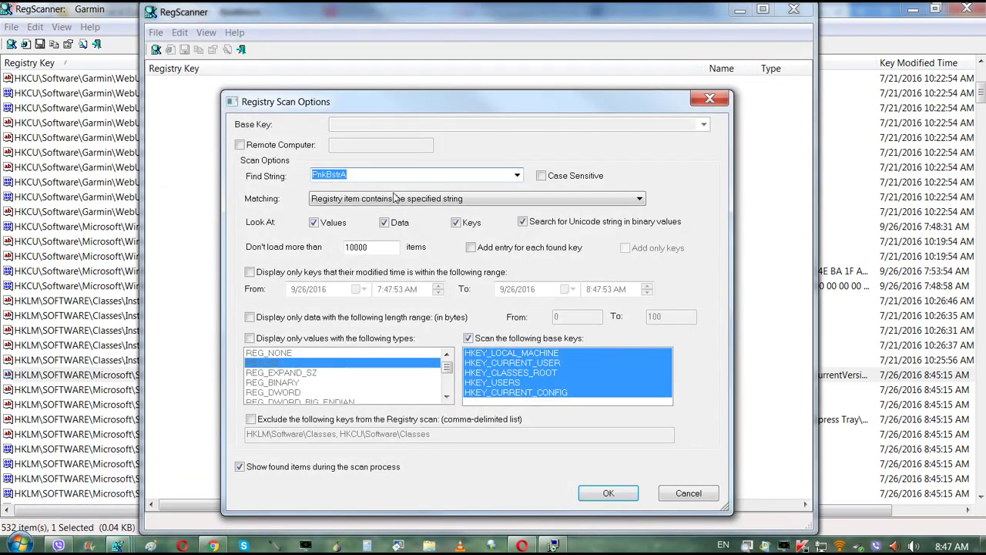
right_click(347, 175)
left_click(349, 231)
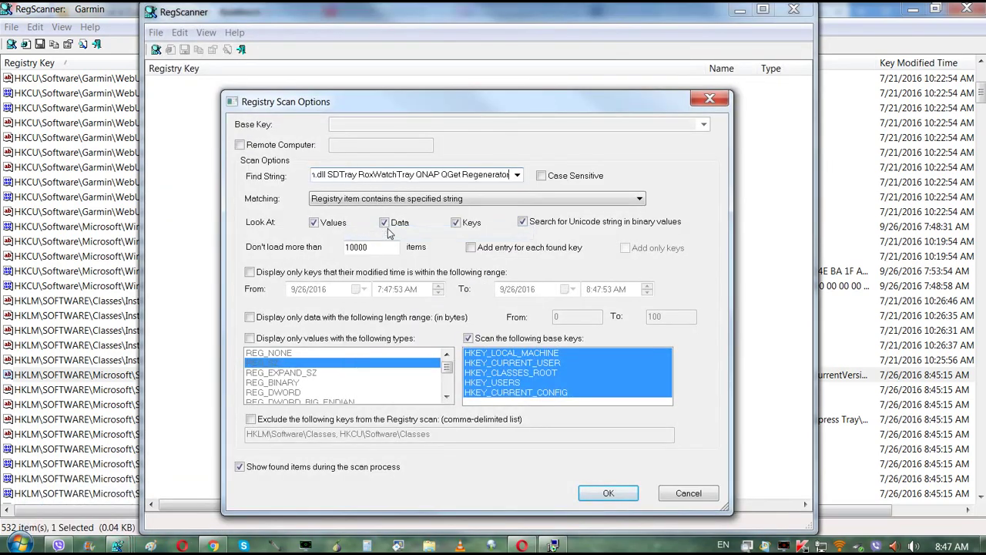
Step: Cut the pasted search string down to rtl160.bpl and run the registry scan
left_click_drag(347, 177, 315, 175)
left_click(379, 175)
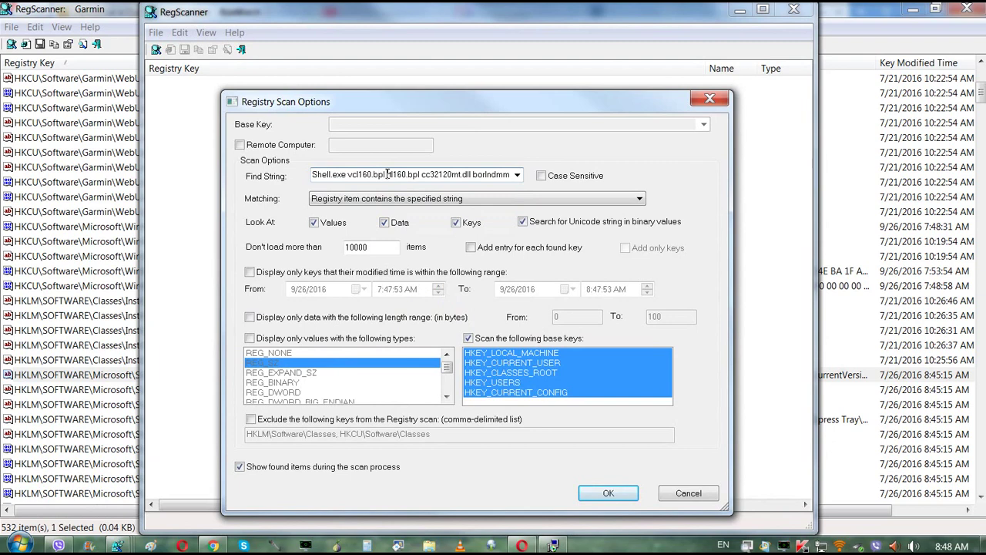
left_click_drag(387, 174, 273, 185)
key("BackSpace")
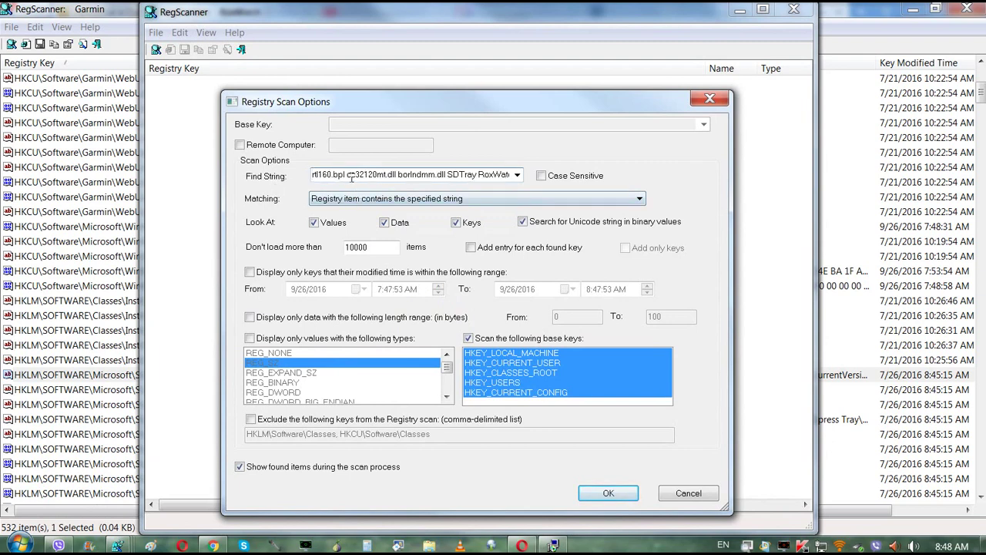
key("shift+End")
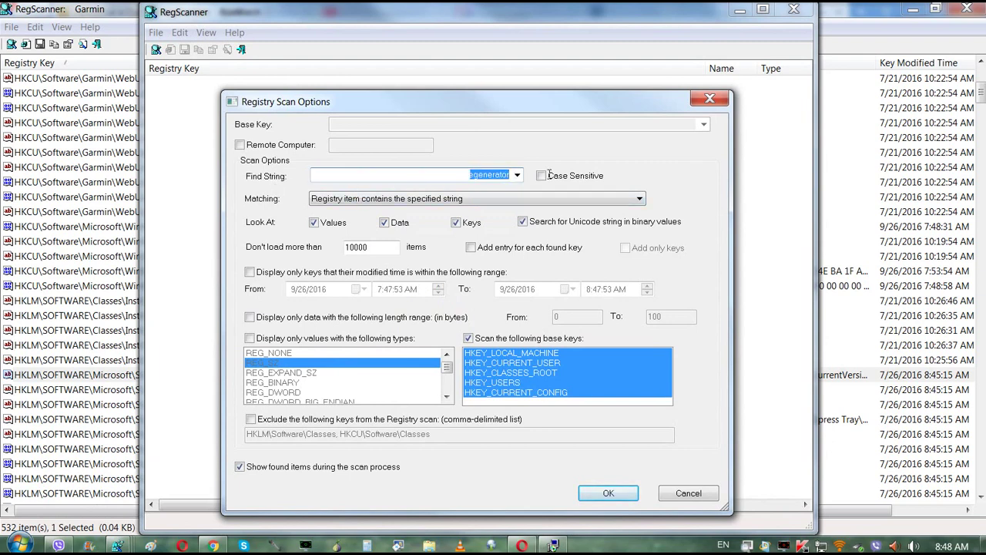
key("BackSpace")
left_click(608, 494)
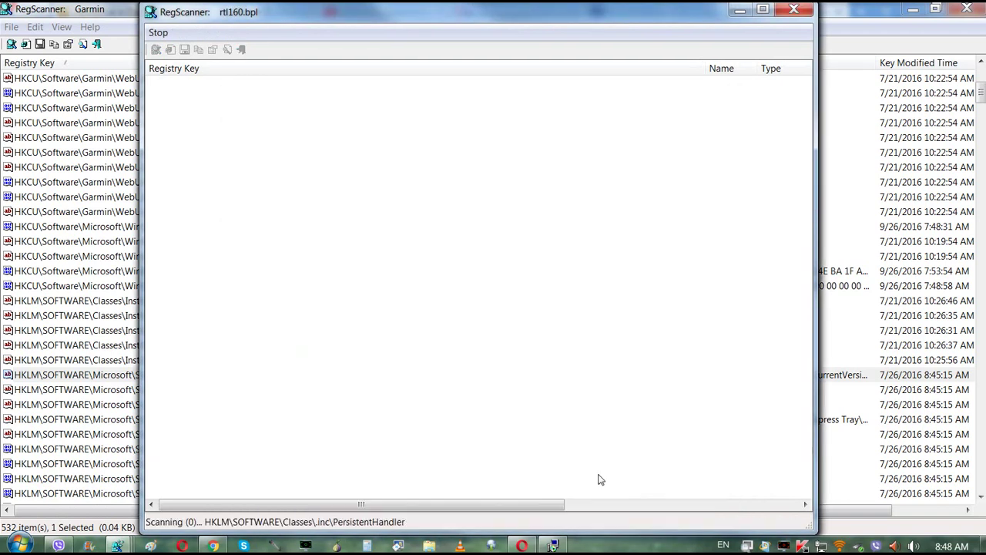
Step: Bring up the Garmin scan results and examine the MSConfig startupreg GarminExpressTrayApp entries and the keys below them
mouse_move(123, 546)
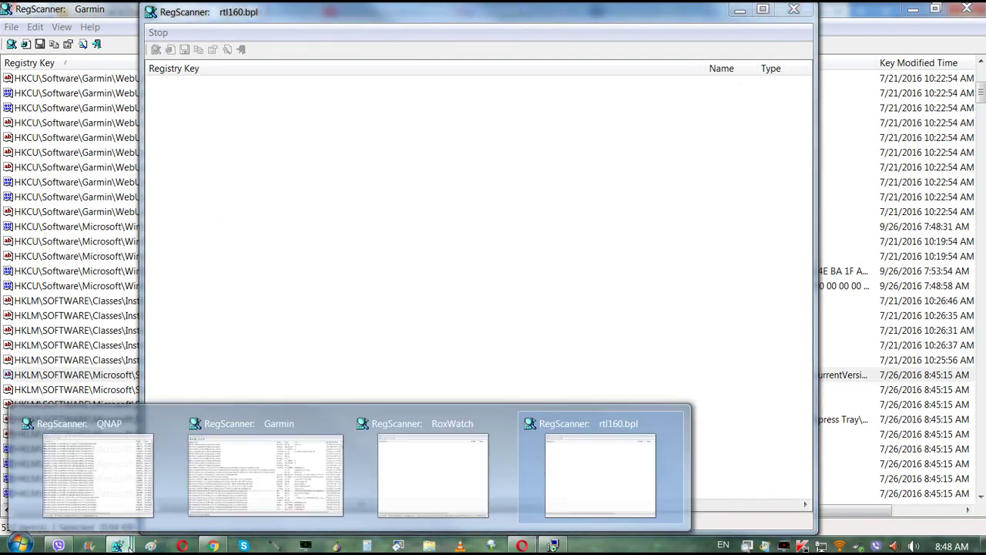
left_click(312, 470)
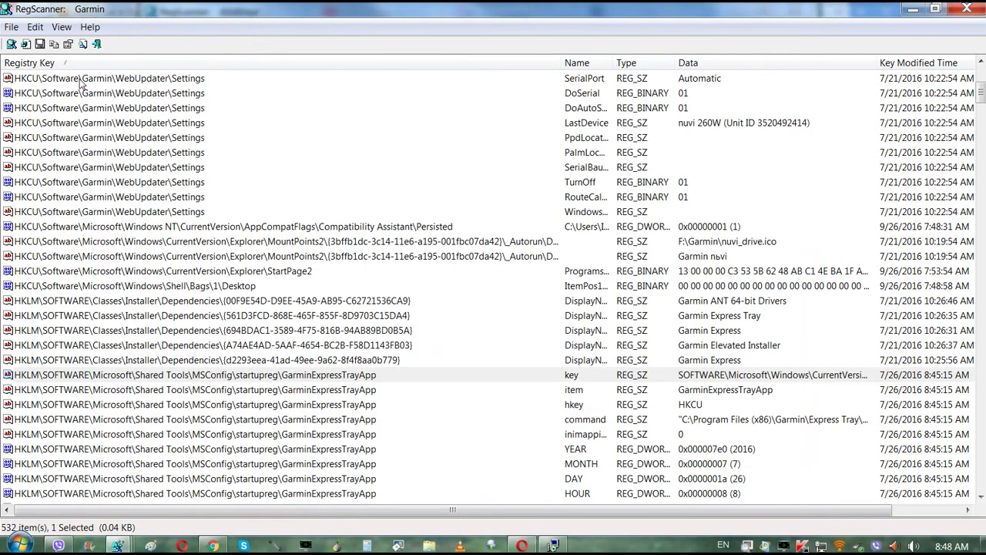
left_click(11, 44)
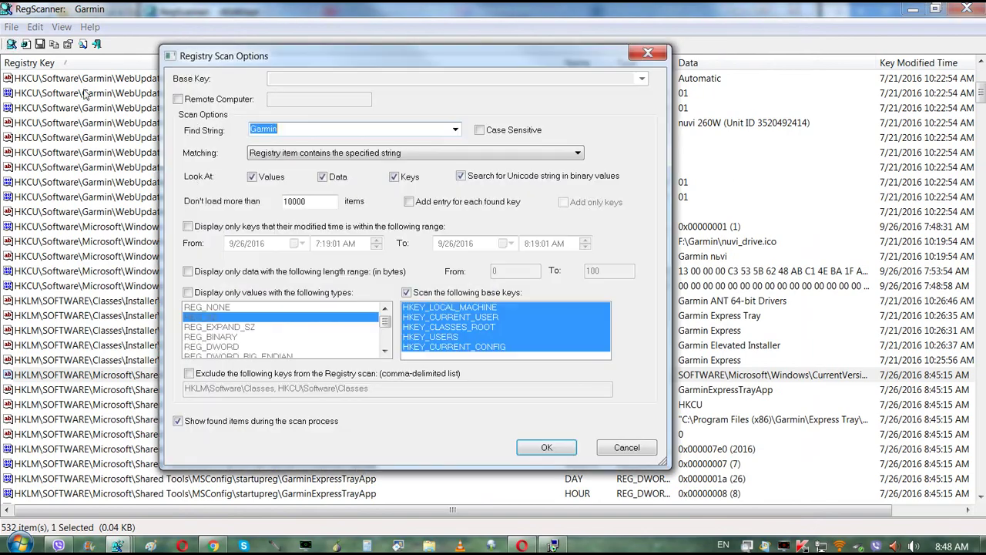
left_click(648, 53)
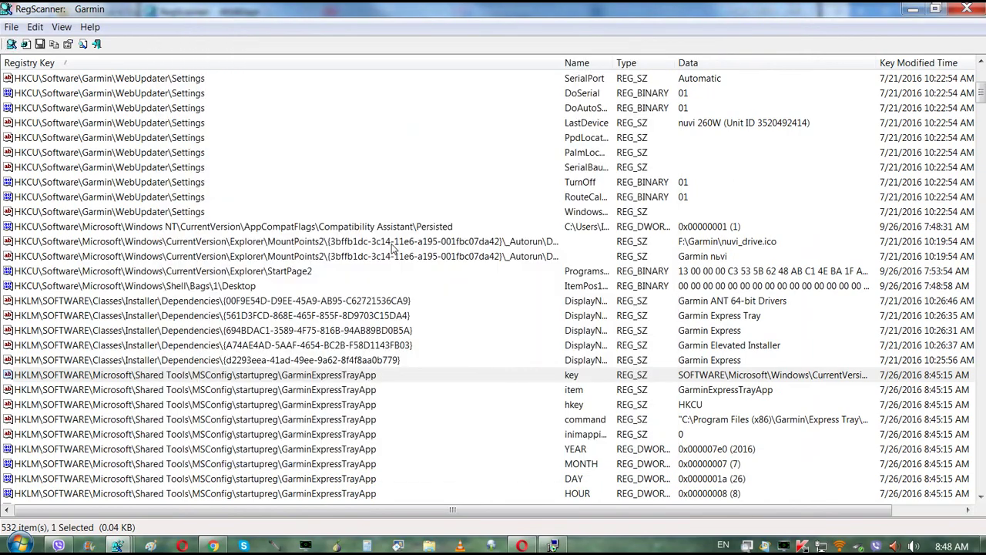
left_click(323, 390)
scroll(328, 389, "down", 9)
scroll(331, 386, "up", 2)
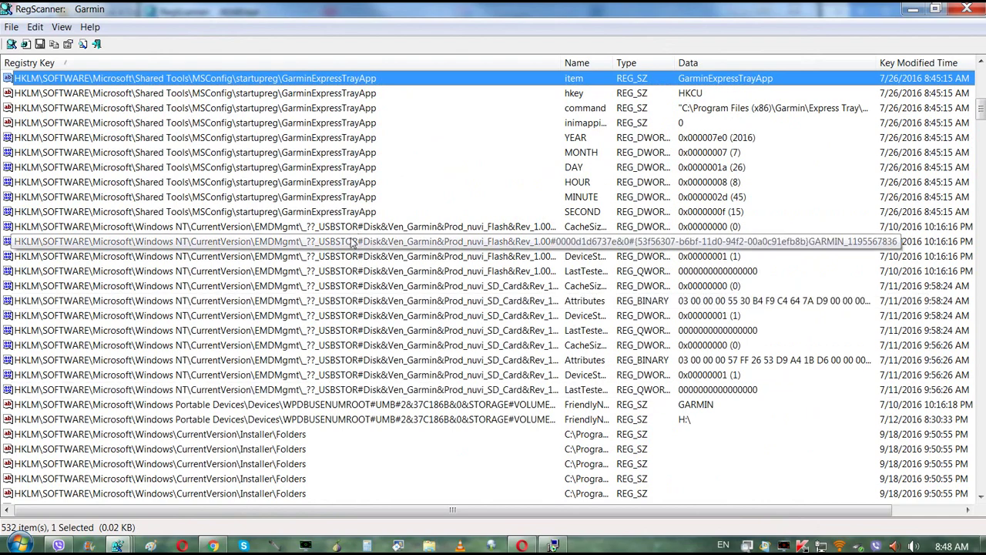
Step: Open the Garmin EMDMgmt scan result in Registry Editor and delete the Garmin nuvi_Flash USBSTOR key
left_click(353, 227)
double_click(353, 227)
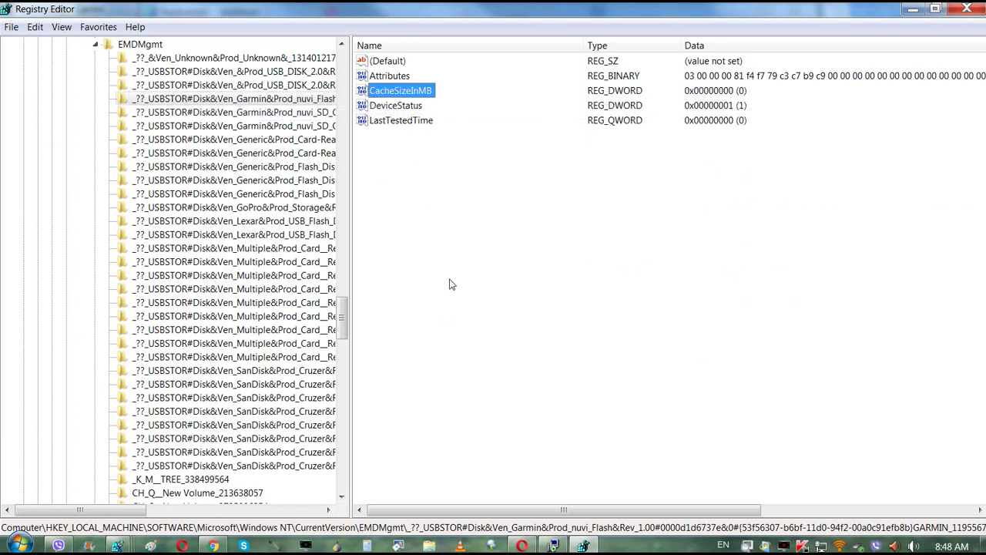
left_click(262, 113)
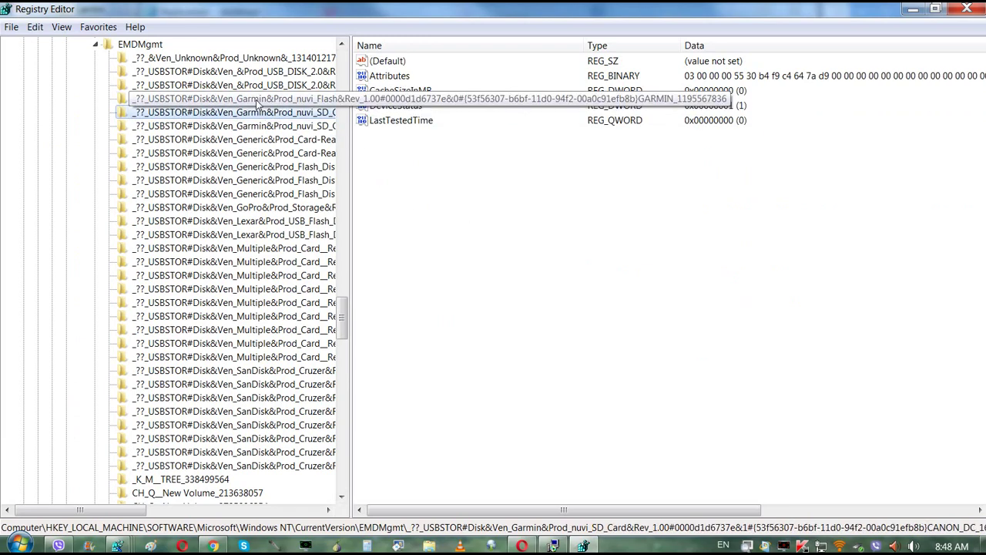
left_click(258, 101)
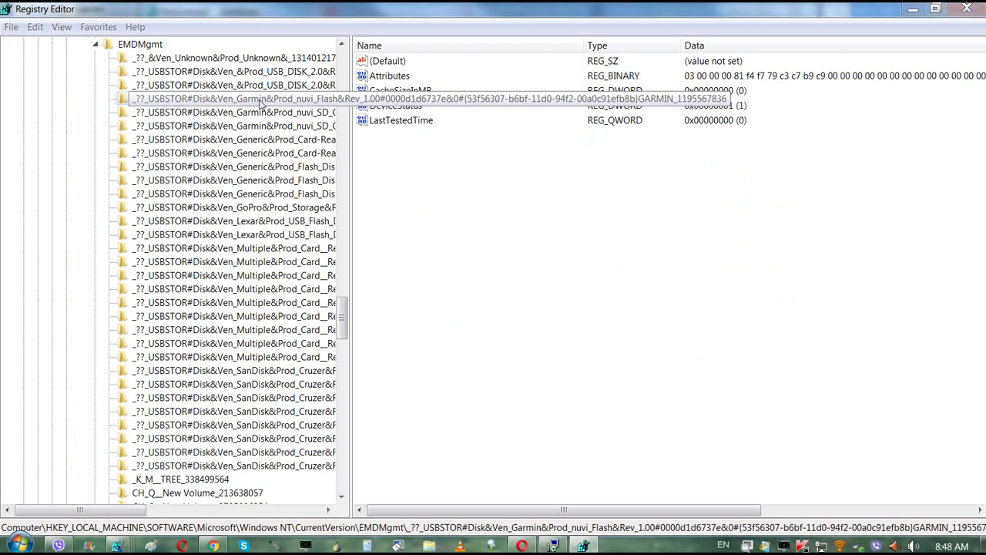
key("Delete")
key("Return")
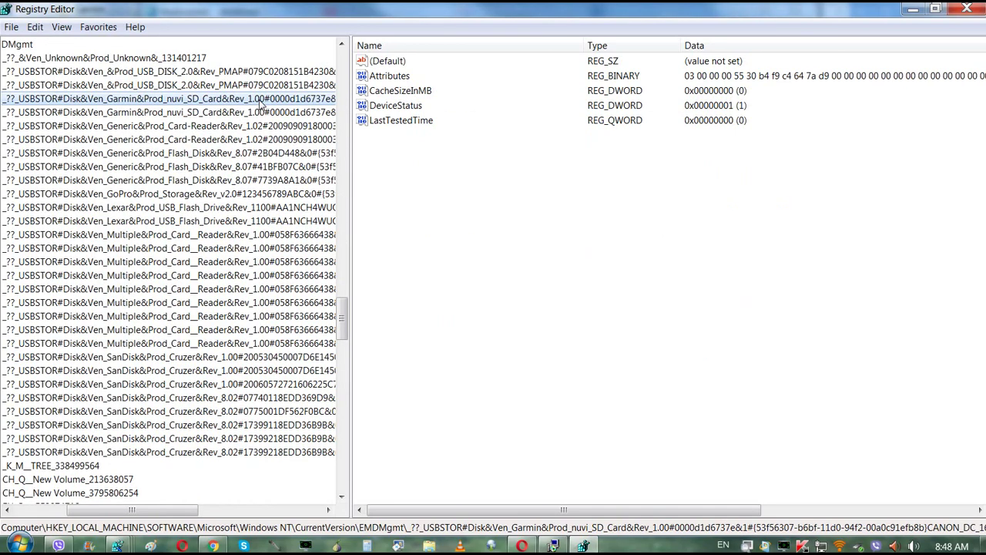
Step: Delete the two Garmin nuvi_SD_Card USBSTOR keys under EMDMgmt, check the SanDisk Cruzer keys and return to the Garmin scan results
key("Delete")
key("Return")
key("Delete")
key("Return")
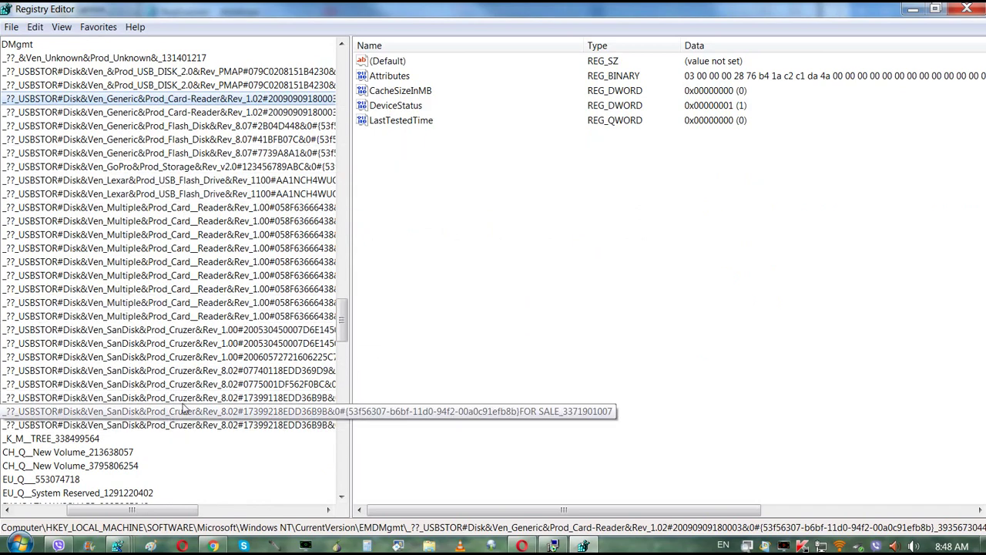
left_click(177, 343)
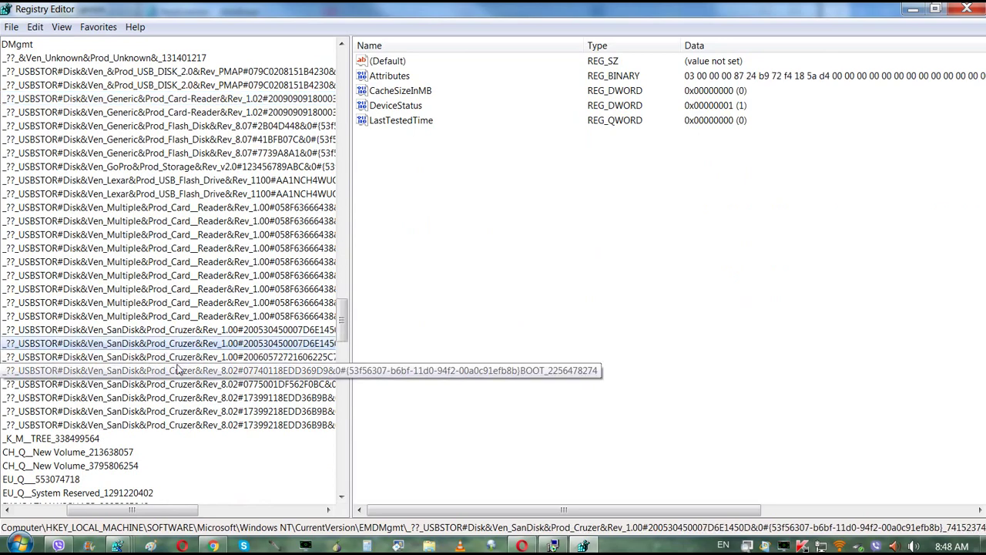
left_click(179, 370)
left_click(967, 9)
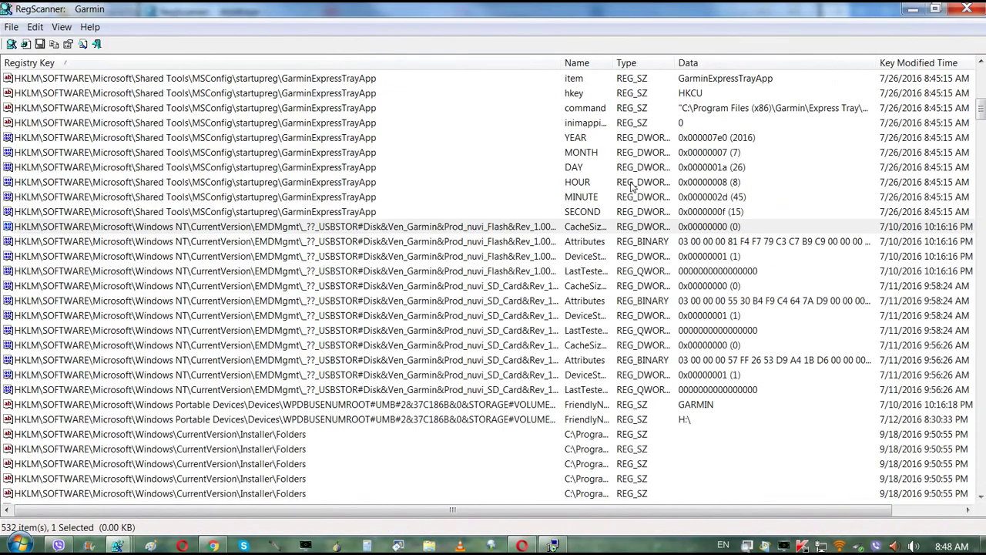
Step: Open the Windows Portable Devices result named GARMIN in Registry Editor and delete its NUVI_FLASH device key
double_click(328, 406)
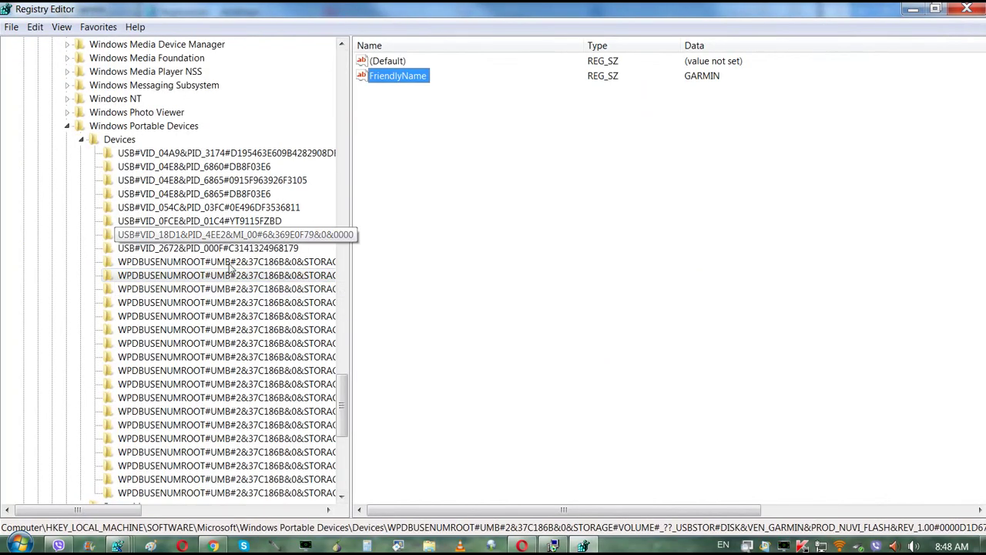
left_click(164, 280)
left_click(181, 289)
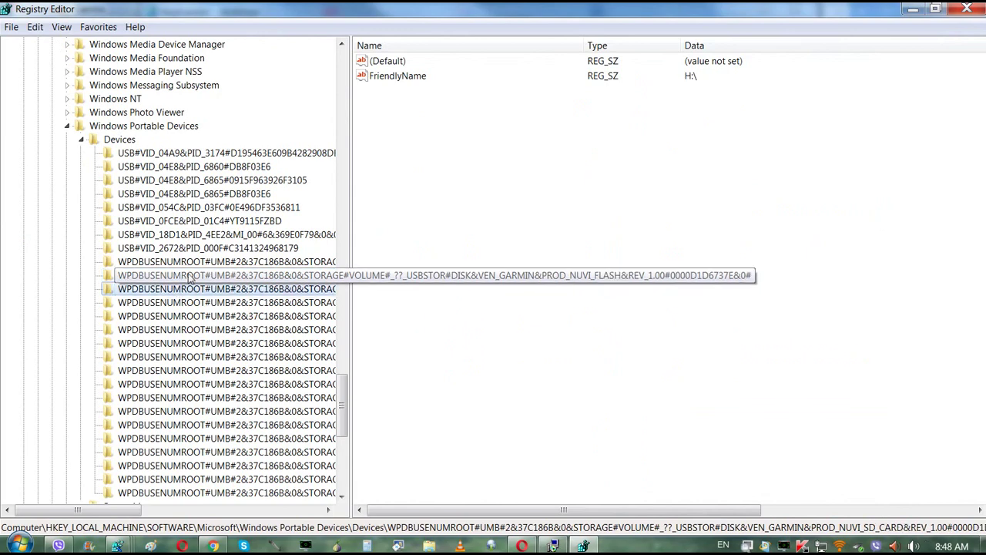
left_click(189, 278)
key("Delete")
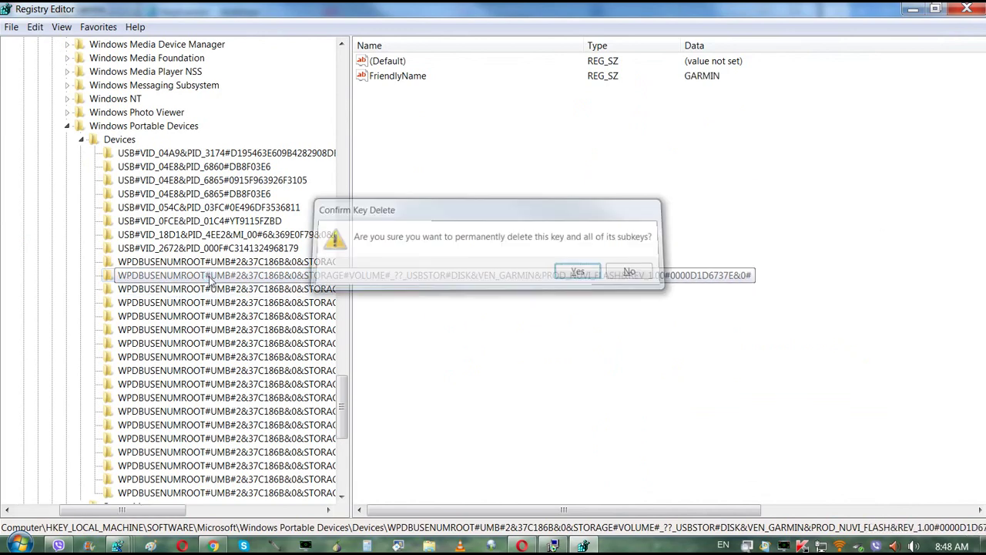
key("Return")
Step: Examine the friendly names of the remaining keys under Windows Portable Devices\Devices and return to the Garmin scan results
key("Down")
key("Down")
key("Down")
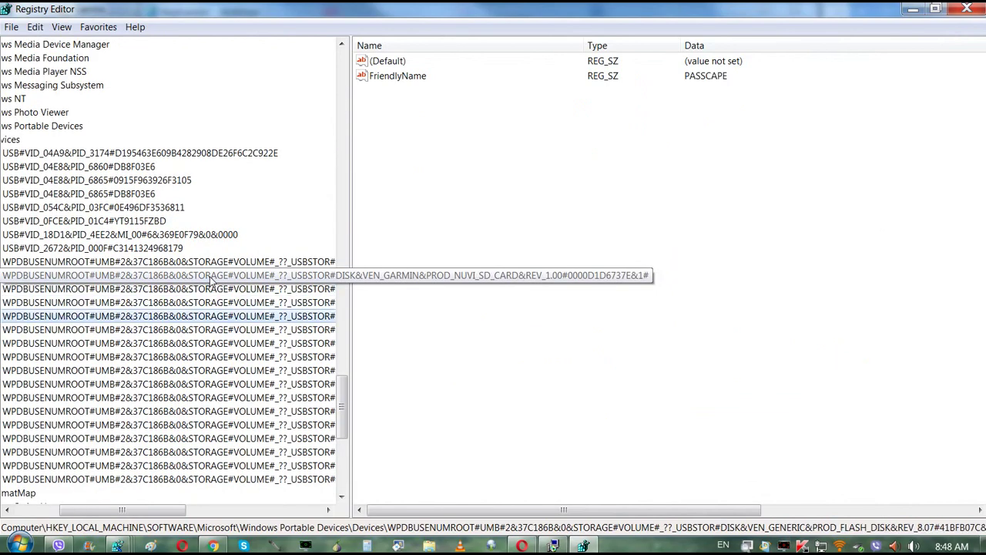
key("Down")
key("Down")
key("Down")
key("Down")
key("Down")
key("Down")
key("Down")
key("Down")
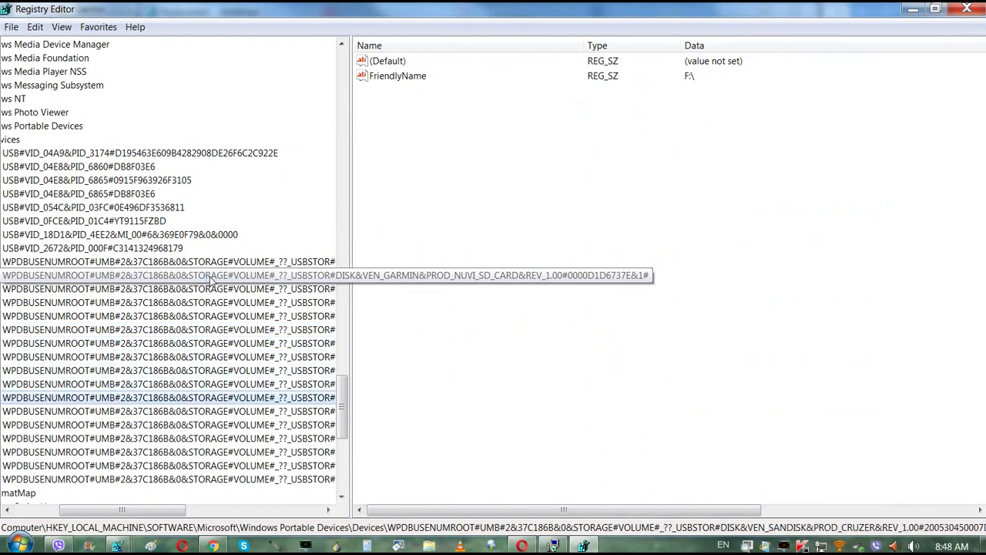
key("Up")
key("Up")
key("Up")
key("Up")
key("Up")
key("Up")
key("Up")
key("Up")
key("Up")
key("Up")
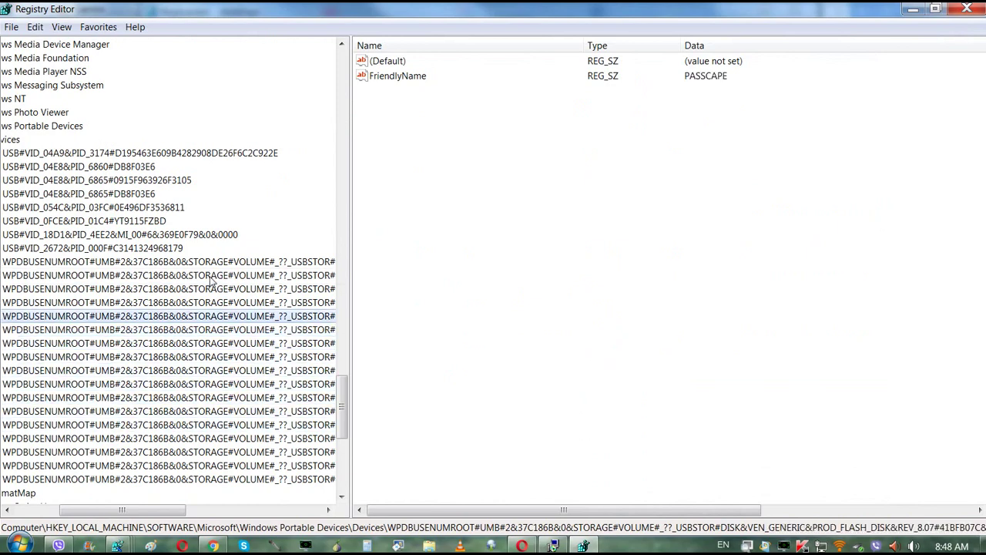
key("Up")
key("Up")
key("Up")
key("Up")
key("Up")
key("Up")
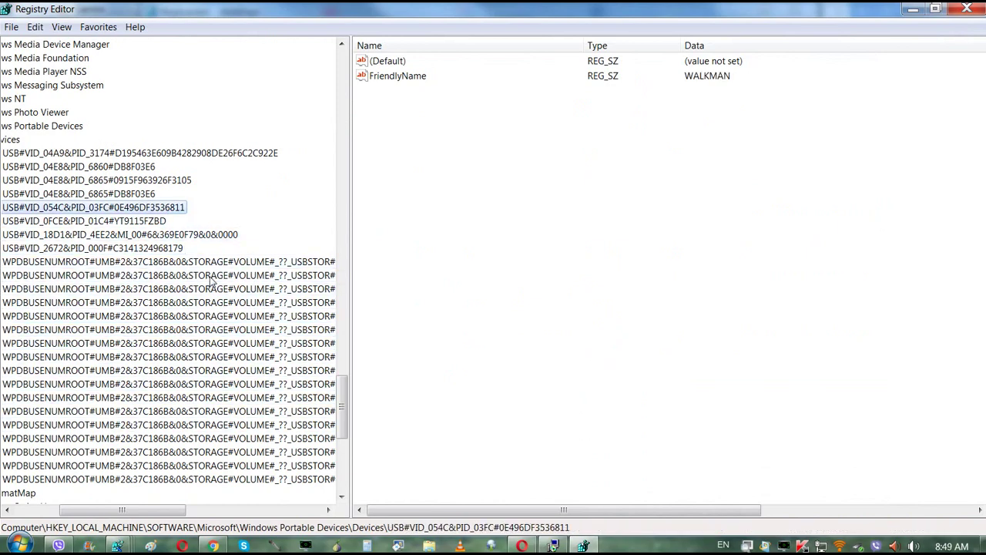
left_click(969, 8)
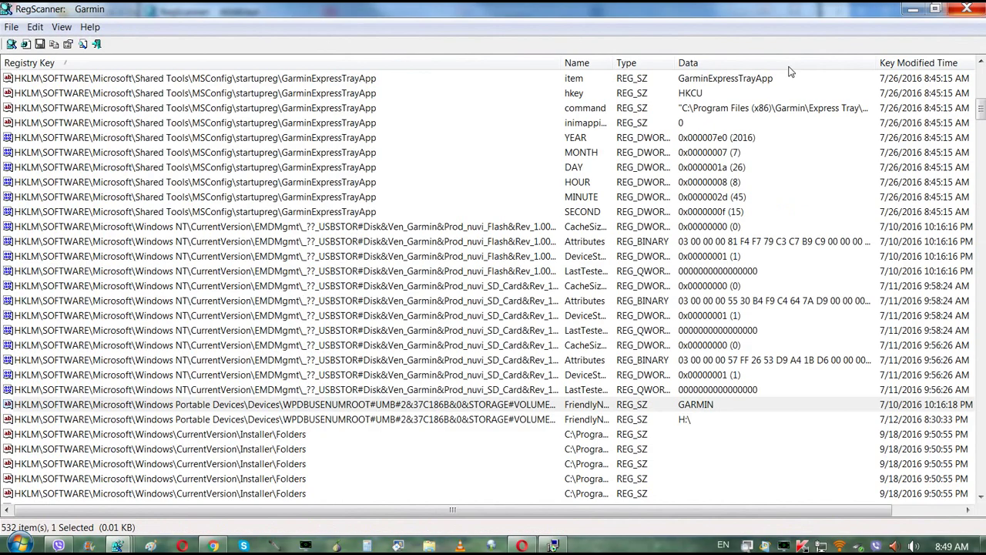
Step: Open the Installer\Folders result in Registry Editor and delete all the Garmin\USB_Drivers path values
double_click(277, 436)
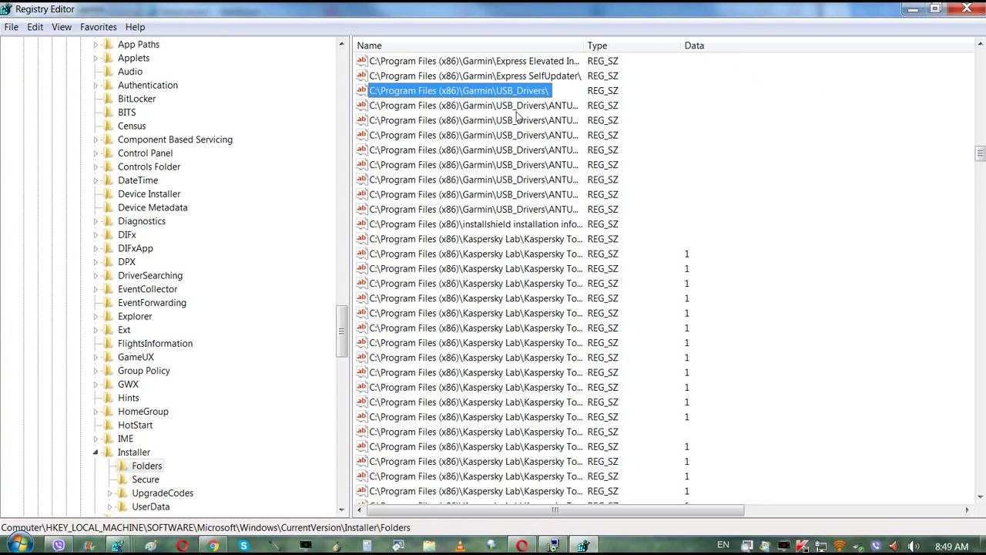
left_click(486, 93)
left_click_drag(636, 96, 447, 216)
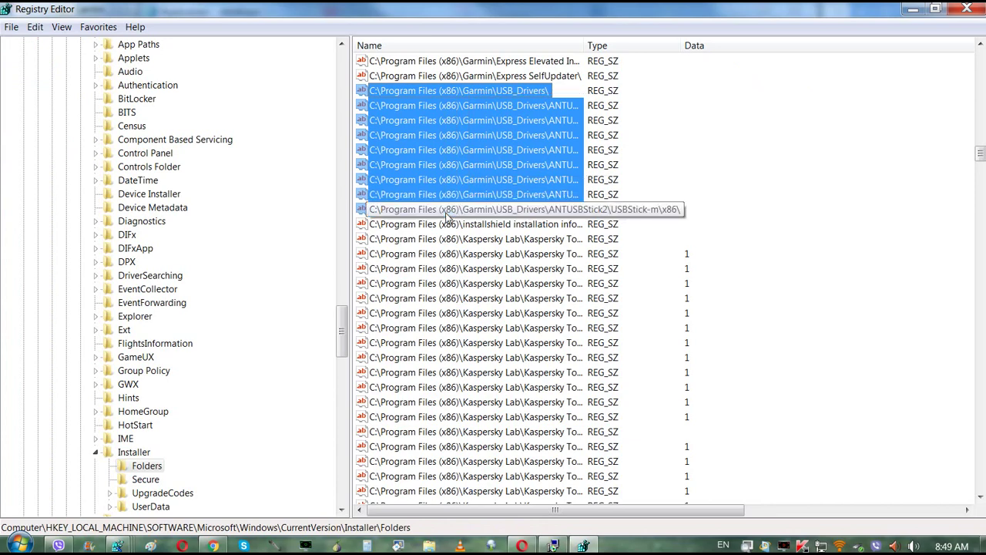
key("Delete")
key("Return")
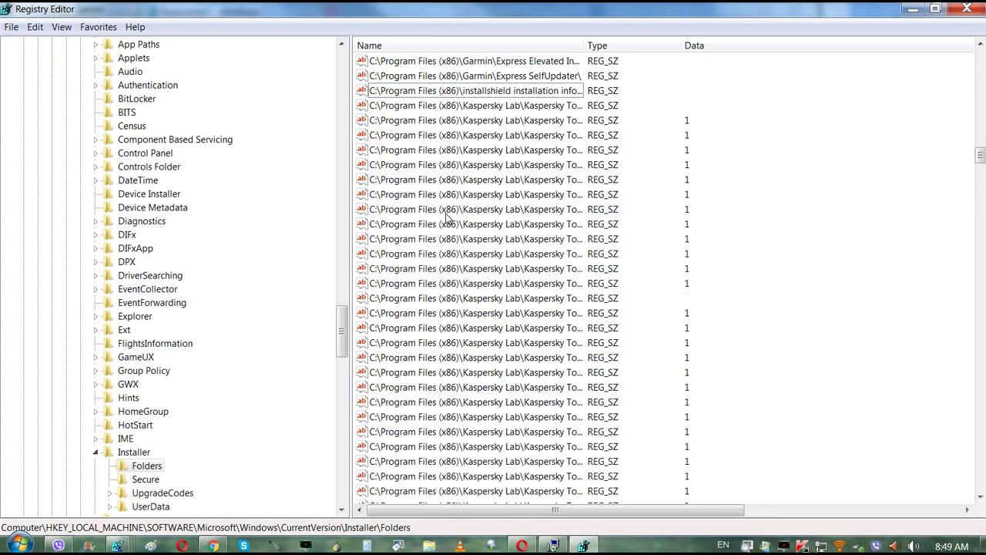
Step: Delete the Garmin Express Elevated Installer and Express SelfUpdater path values from Installer\Folders
left_click(541, 77)
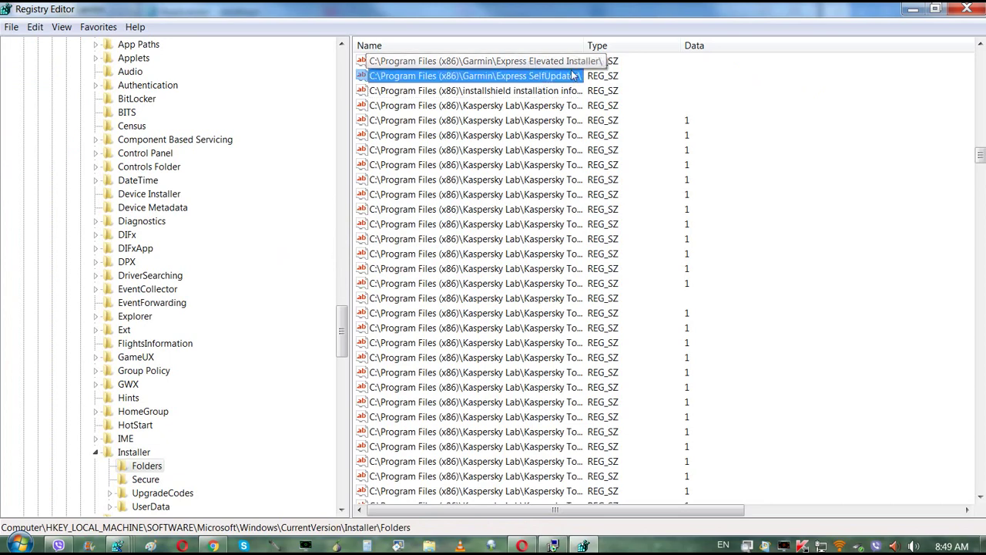
left_click_drag(666, 79, 457, 60)
key("Delete")
key("Return")
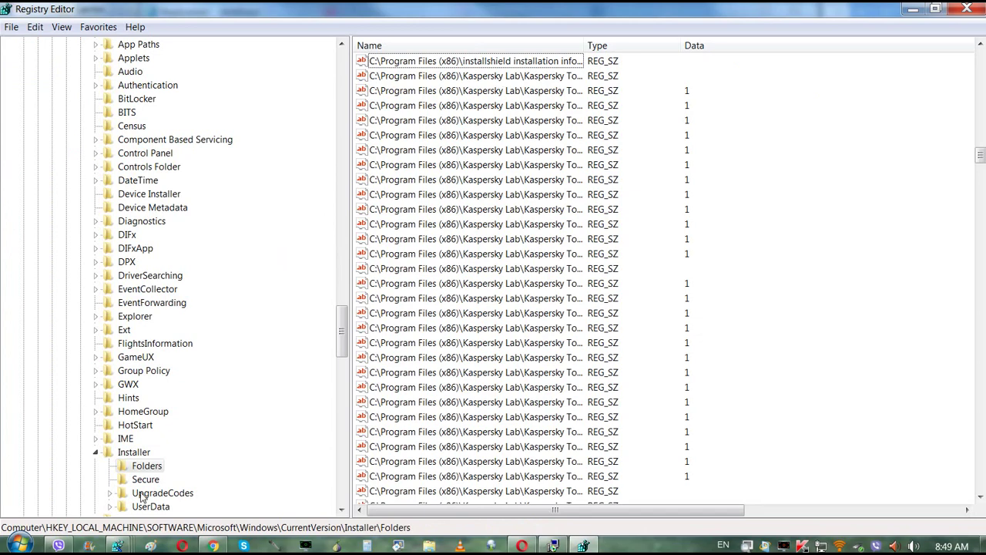
Step: Open a Windows Explorer window and browse to the Garmin folder in C:\Program Files (x86) to check its contents
key("super+e")
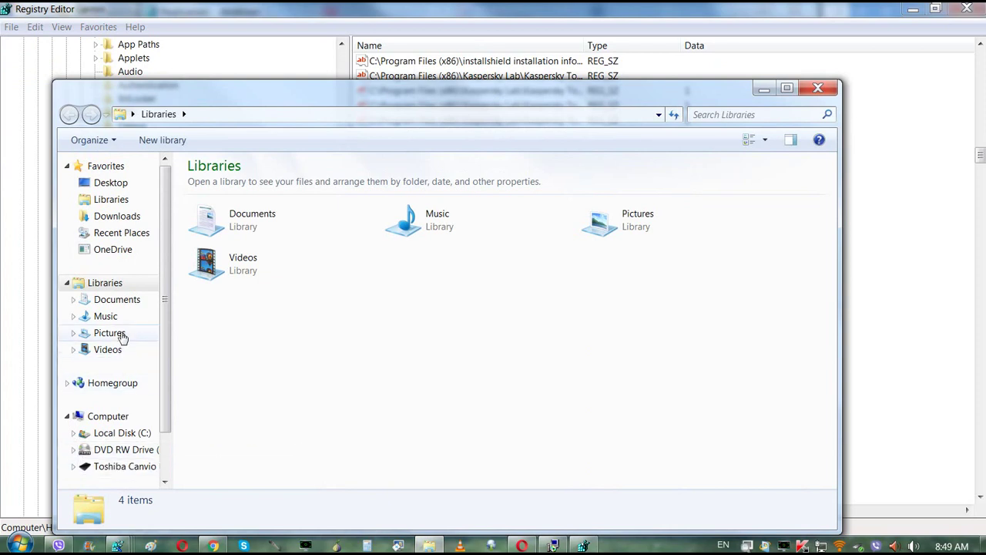
left_click(122, 433)
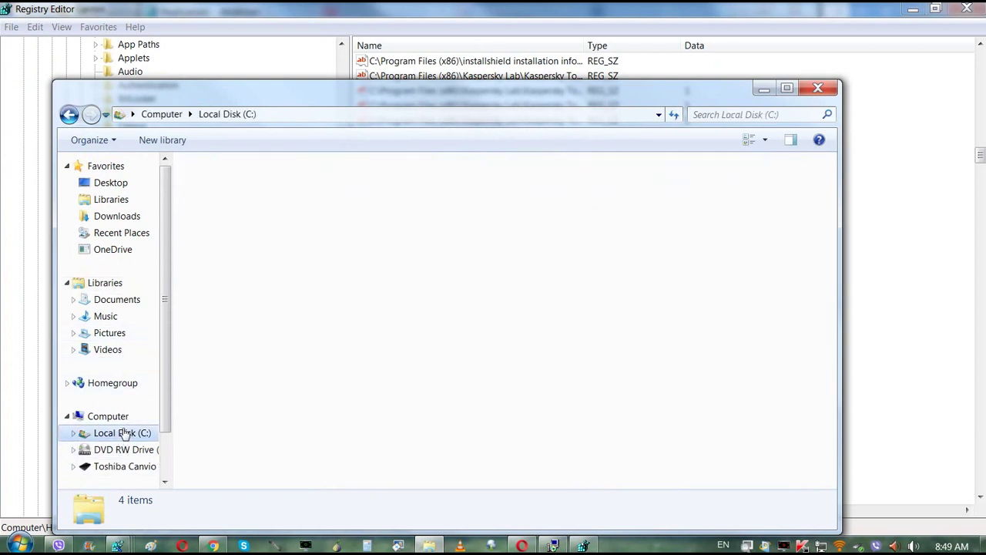
left_click_drag(366, 96, 359, 73)
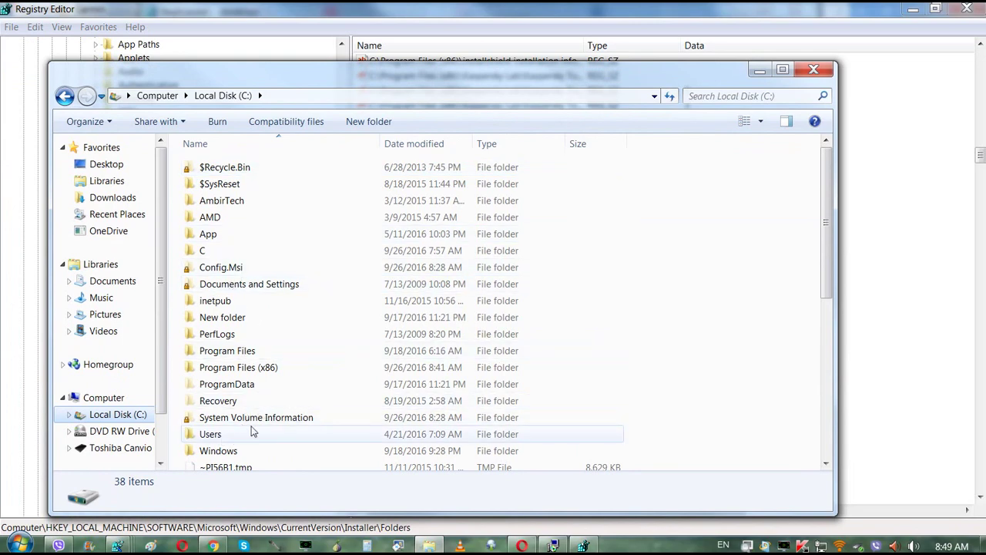
double_click(259, 368)
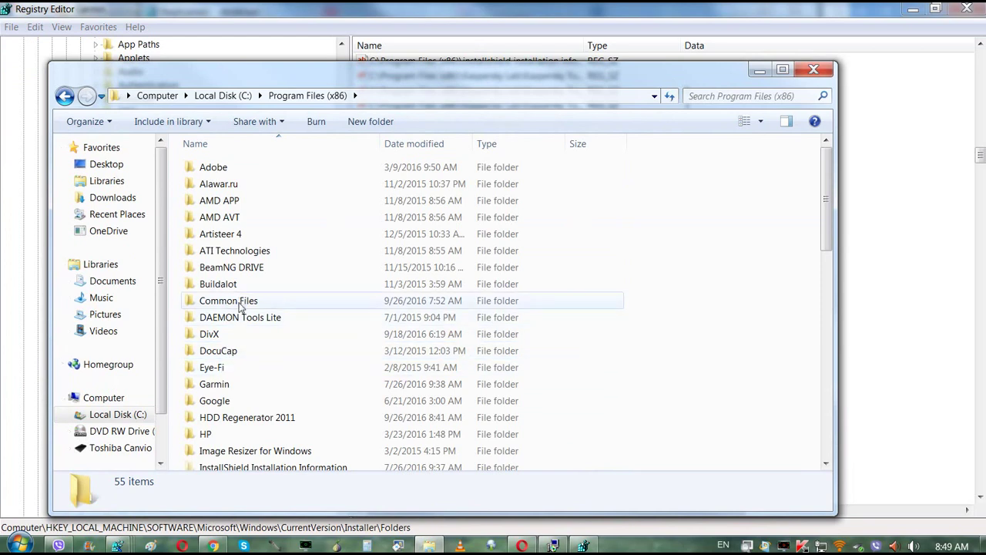
left_click(214, 385)
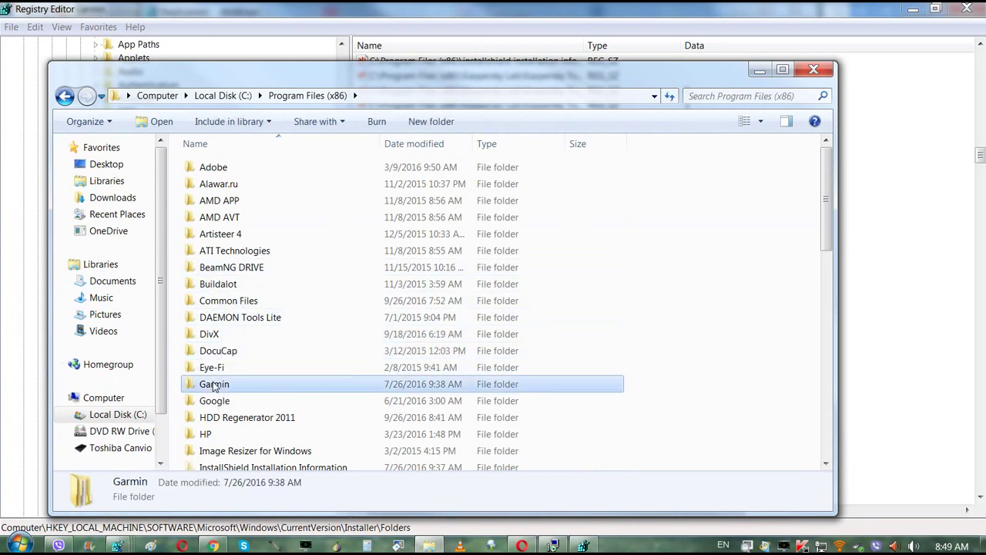
double_click(214, 386)
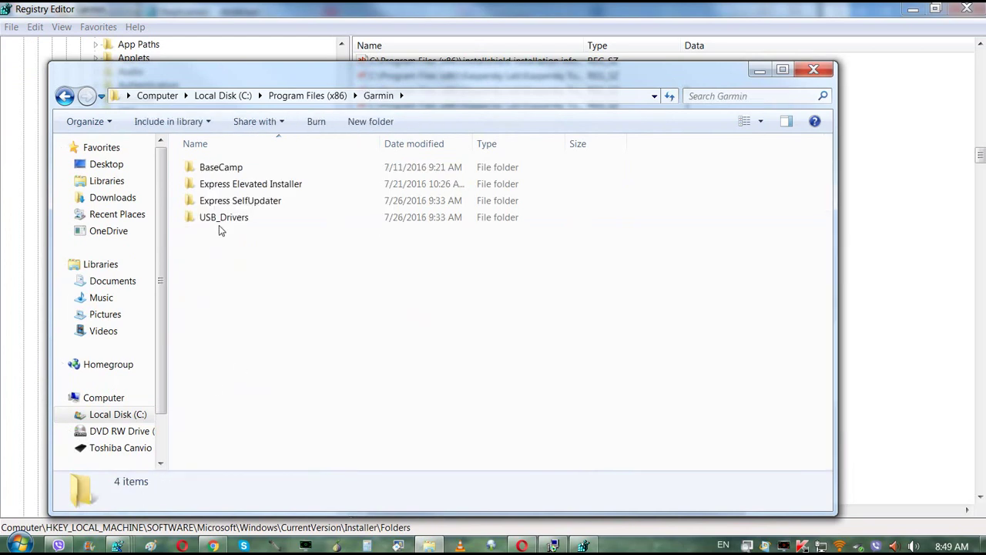
Step: Return to Program Files (x86) and delete the whole Garmin folder
left_click(64, 96)
right_click(221, 384)
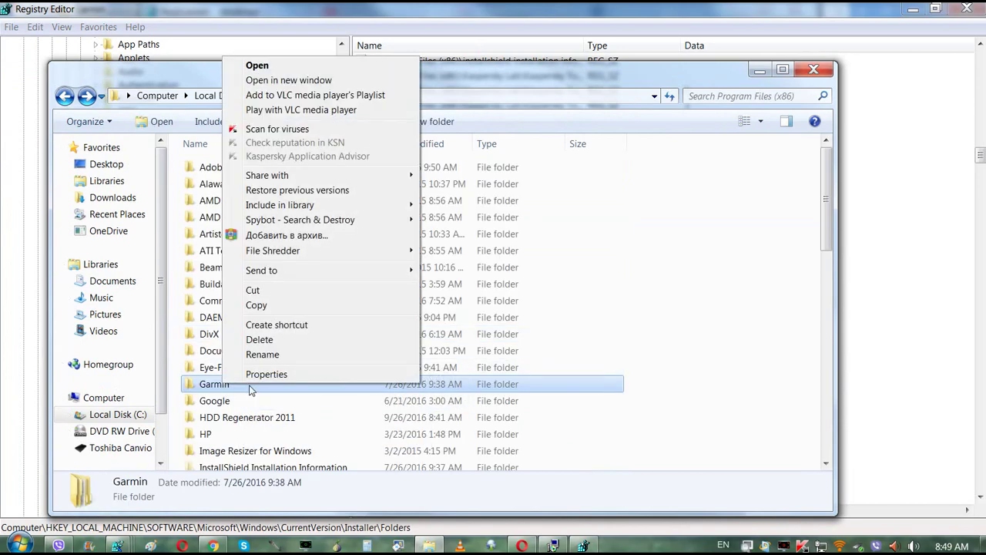
left_click(259, 340)
left_click(552, 330)
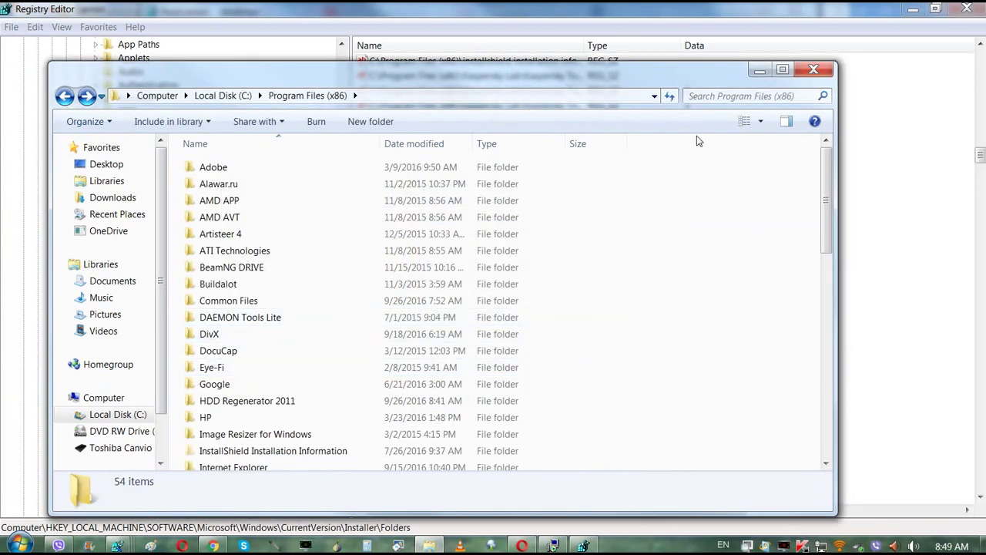
Step: Try to delete the HDD Regenerator 2011 folder from Program Files (x86), cancel the attempt and close the Explorer window
right_click(260, 401)
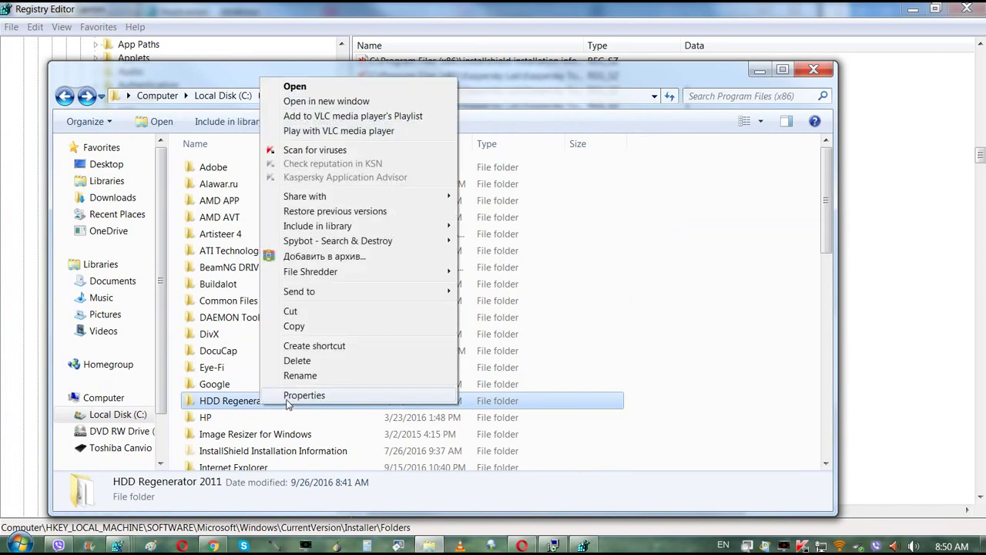
left_click(299, 361)
left_click(557, 330)
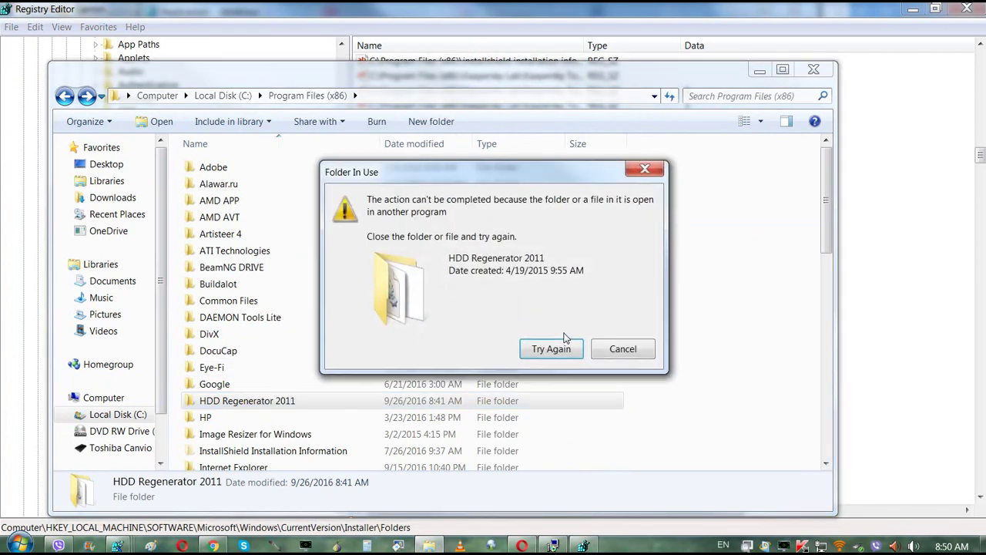
left_click(604, 351)
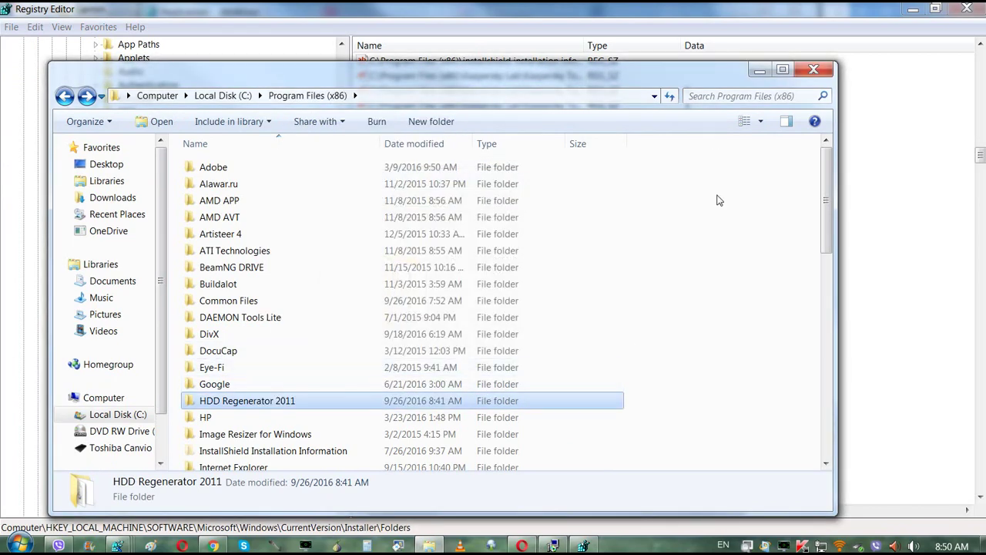
left_click(816, 71)
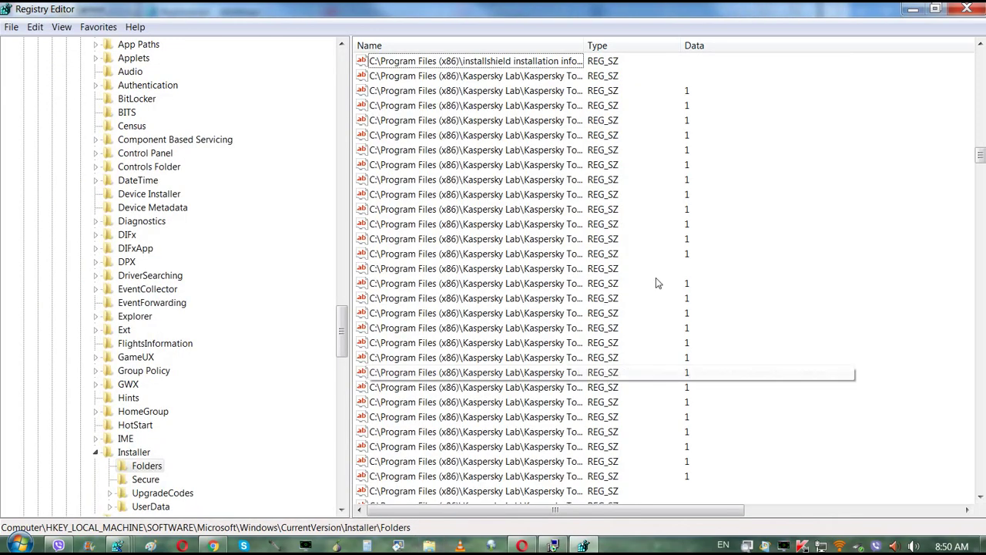
Step: Look through the rest of the Installer\Folders path values for program leftovers, down to the ProgramData and Windows\Installer entries, and close Registry Editor
scroll(450, 328, "down", 14)
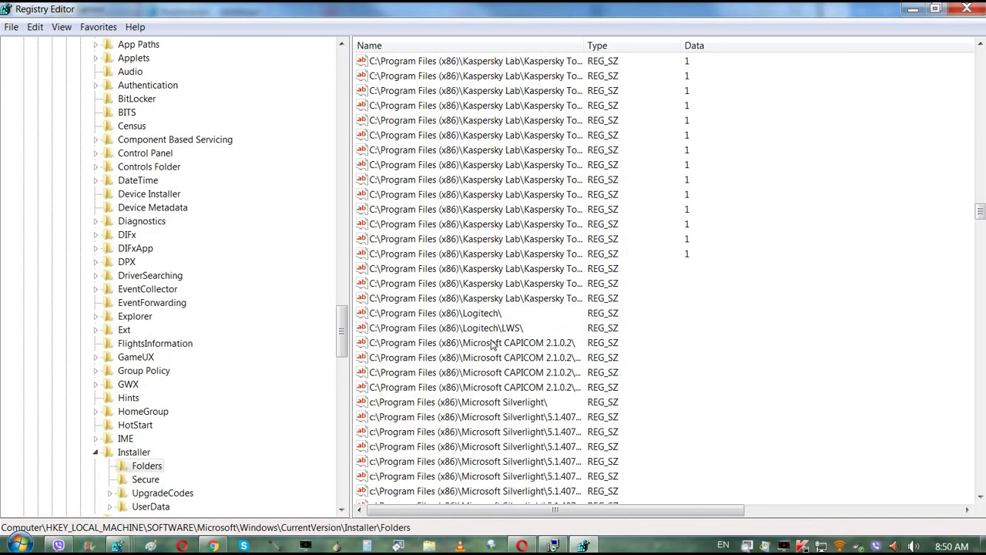
scroll(530, 353, "up", 5)
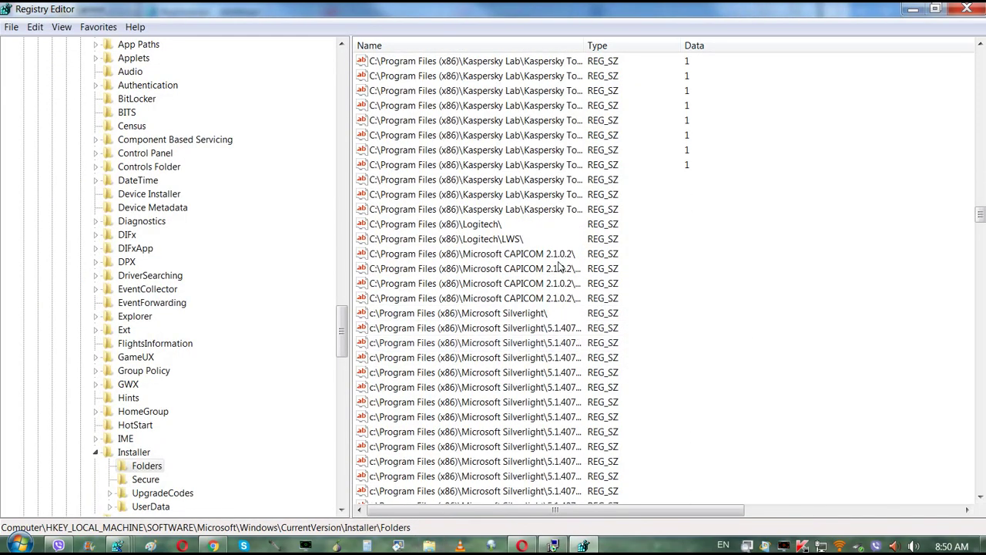
scroll(529, 283, "down", 5)
scroll(528, 283, "down", 10)
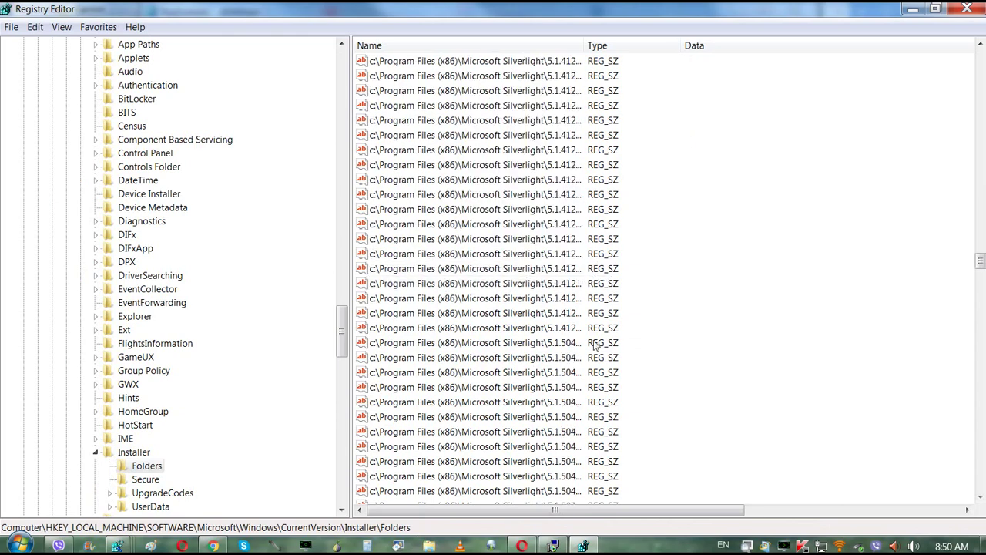
left_click_drag(980, 272, 975, 461)
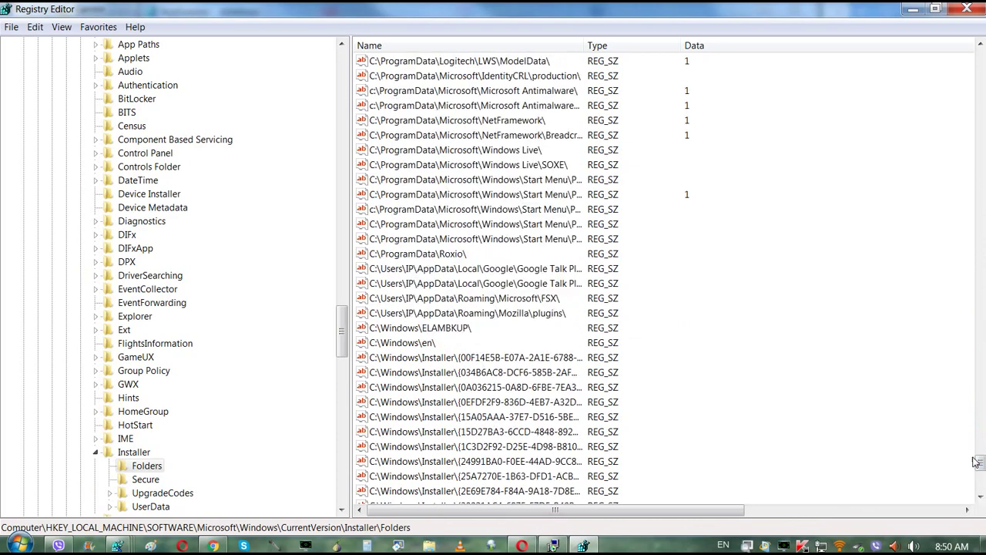
left_click(419, 259)
right_click(419, 259)
left_click(699, 256)
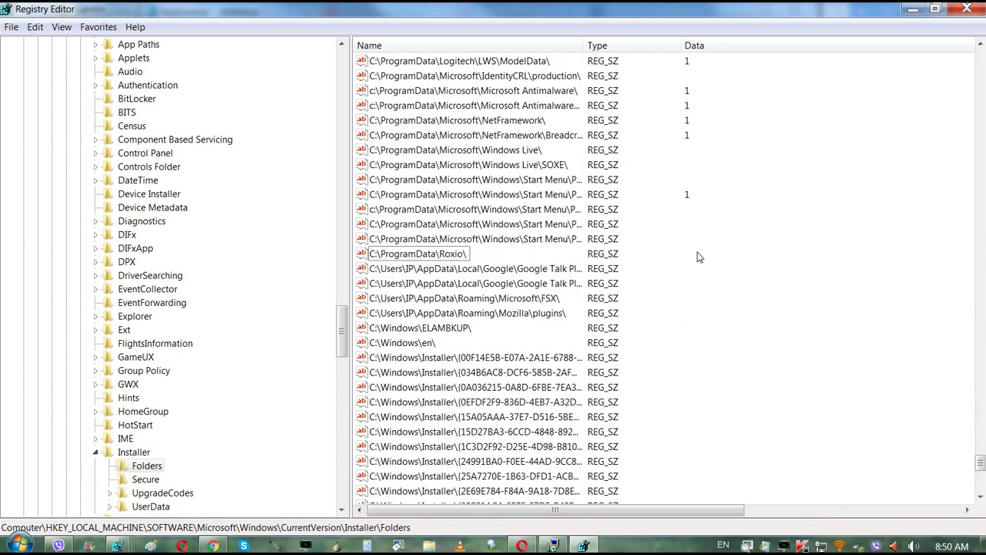
left_click(554, 271)
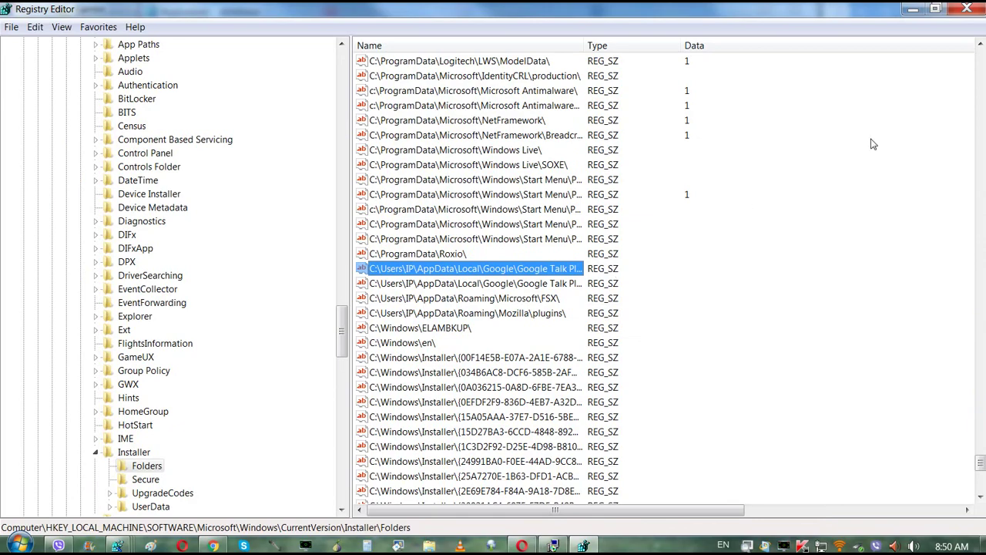
left_click(967, 8)
Step: Switch to the QNAP scan window, examine its AppCompatCache and klflt CollectionData entries and its scan options, and close the window
left_click(289, 449)
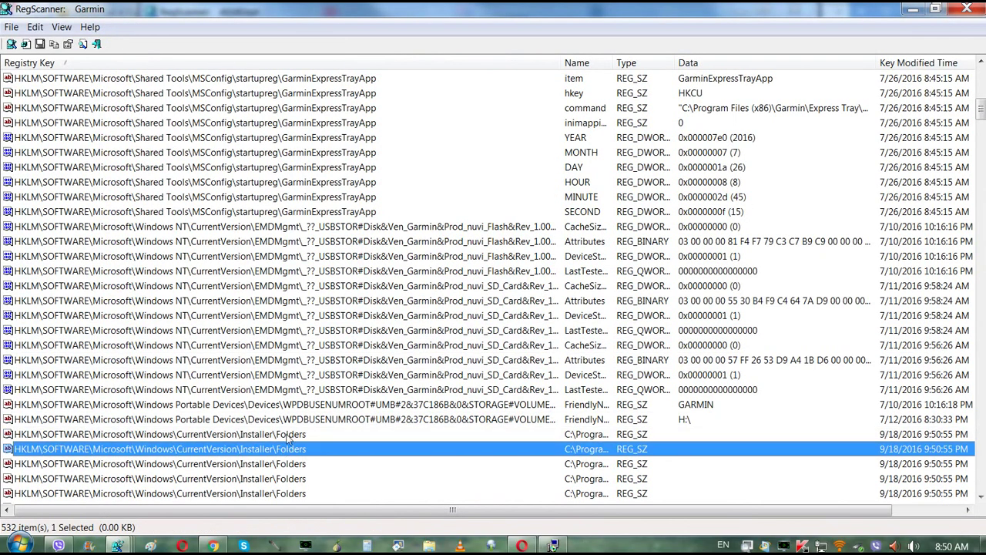
scroll(289, 439, "down", 17)
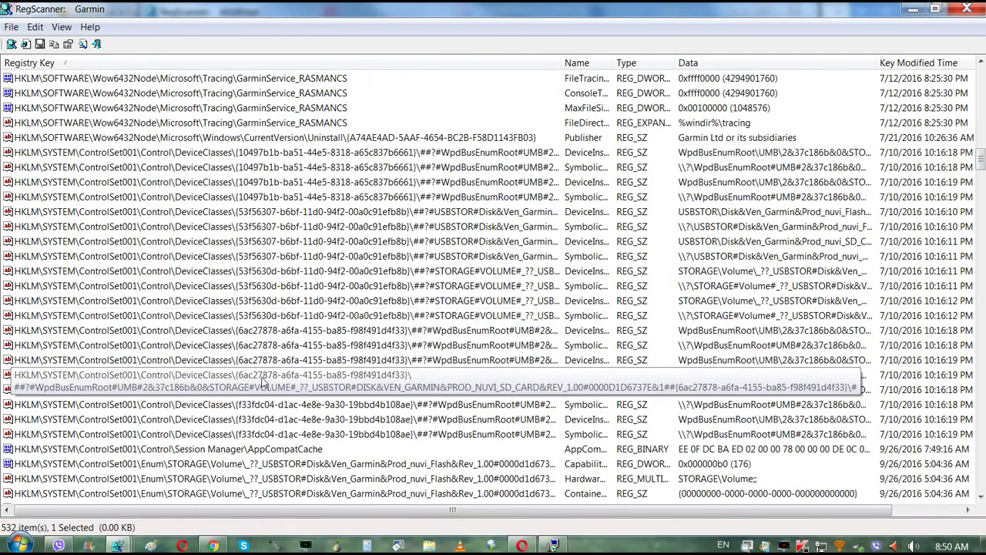
mouse_move(117, 546)
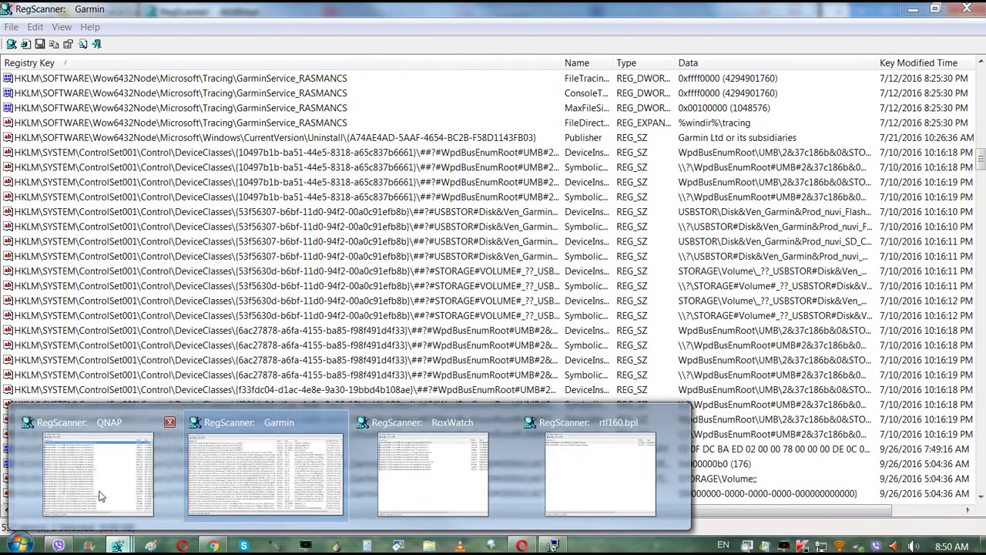
left_click(99, 496)
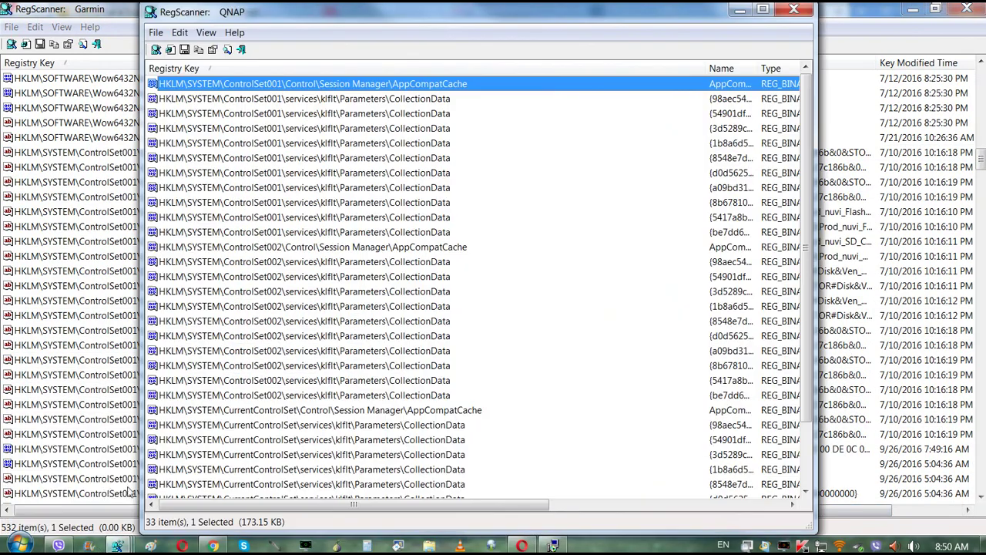
left_click(156, 50)
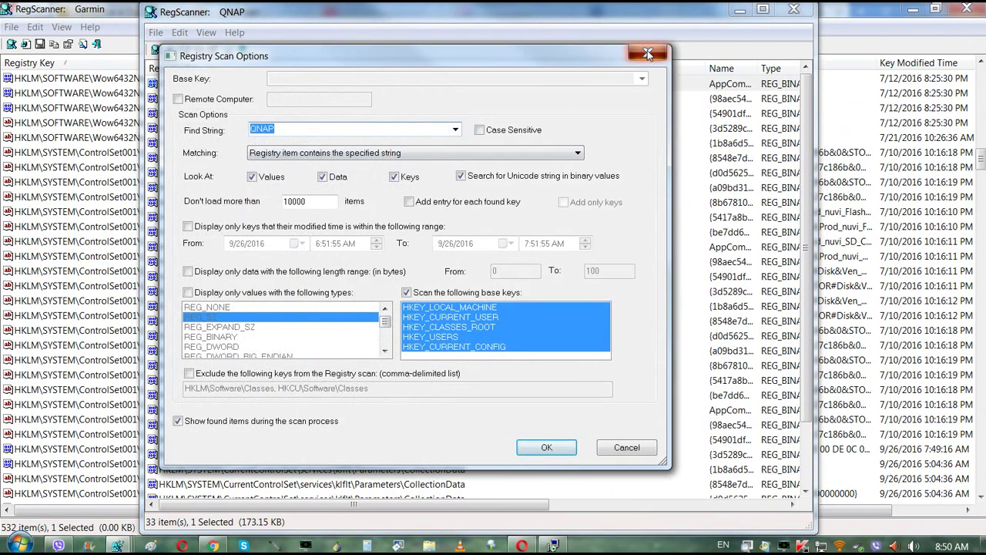
left_click(648, 53)
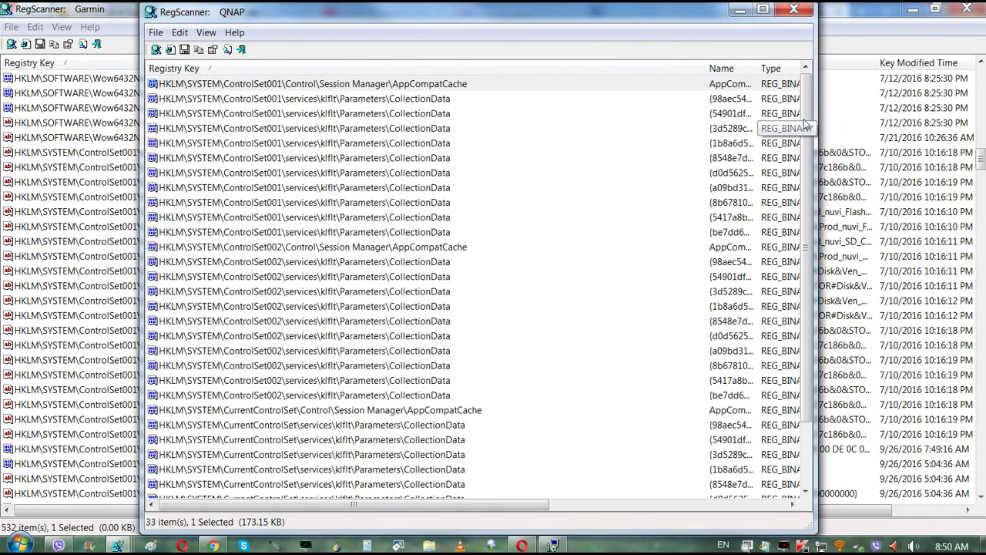
scroll(807, 125, "down", 2)
left_click(412, 338)
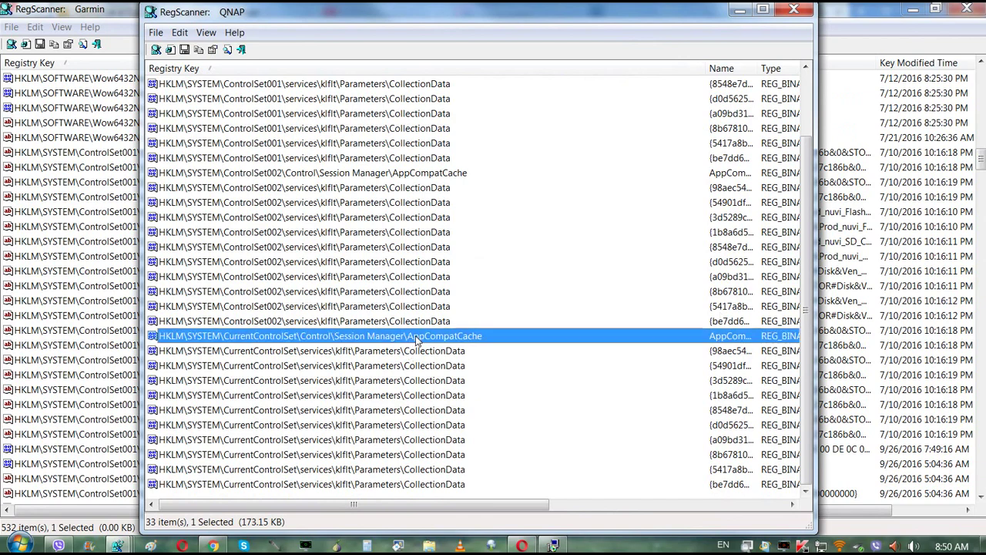
left_click(414, 294)
scroll(414, 295, "up", 2)
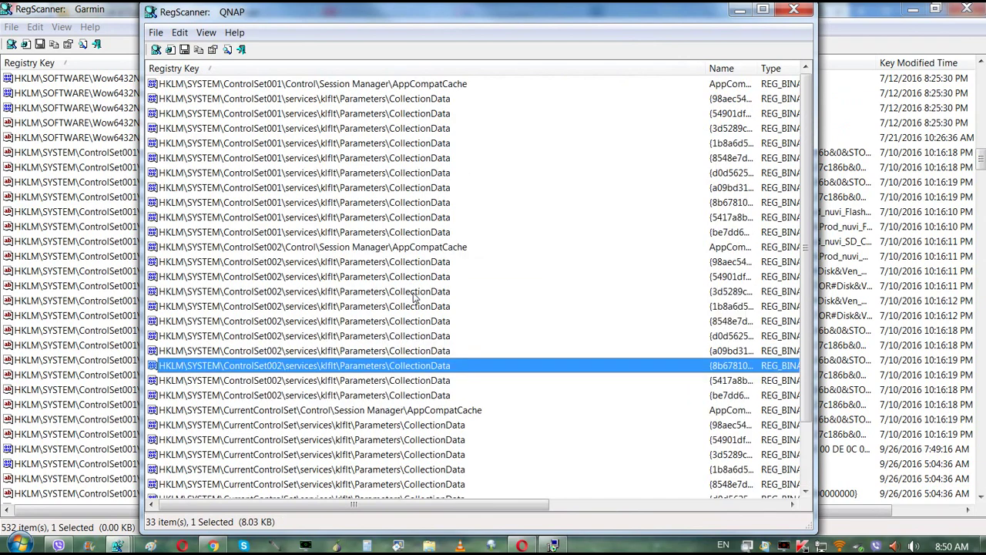
left_click(428, 87)
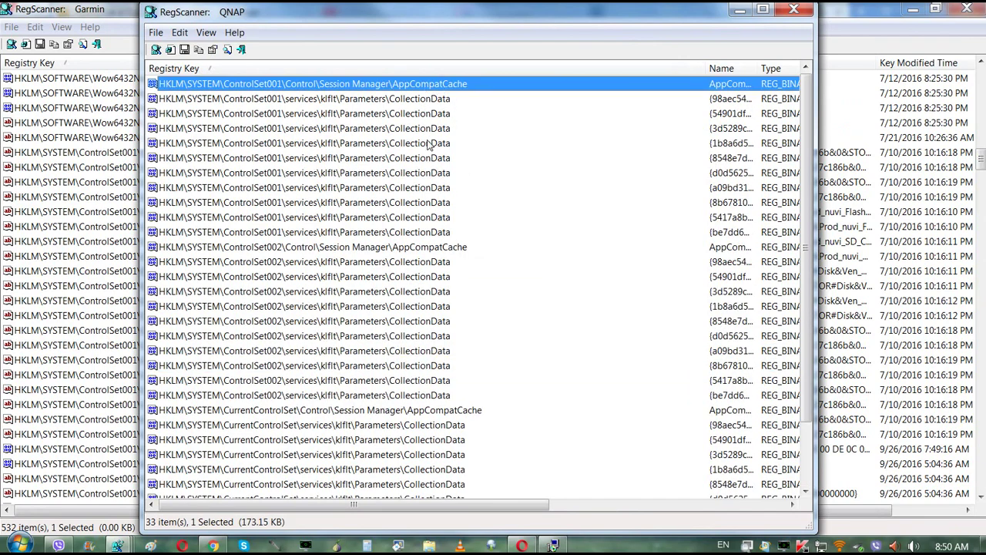
scroll(389, 290, "down", 2)
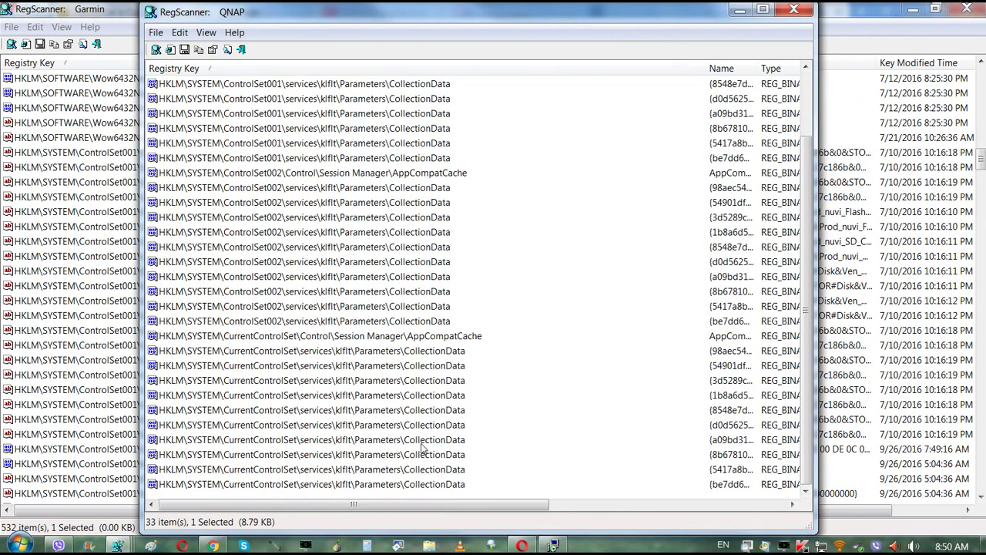
left_click(794, 10)
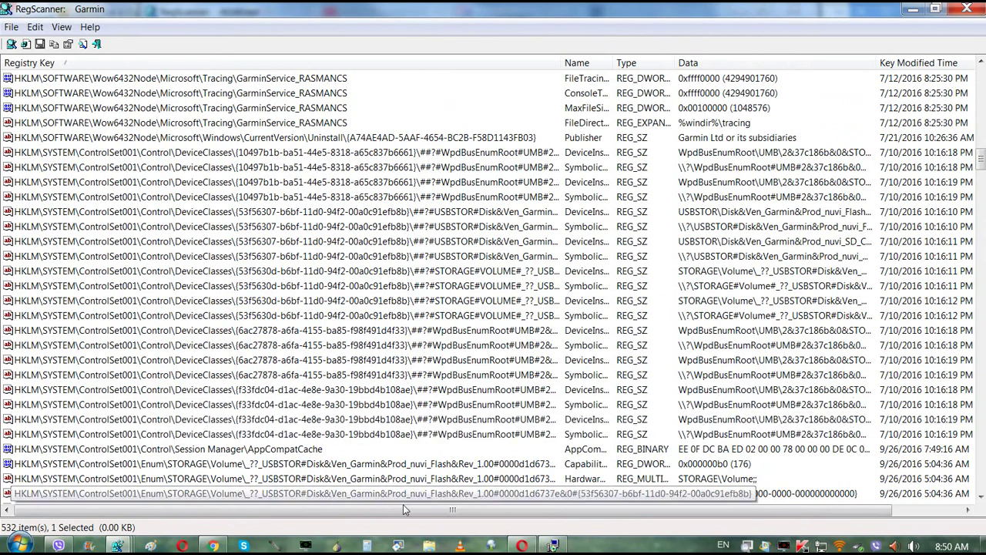
Step: Try to delete the Garmin nuvi Flash and nuvi SD Card keys under ControlSet001\Enum\STORAGE\Volume, then close Registry Editor
double_click(376, 467)
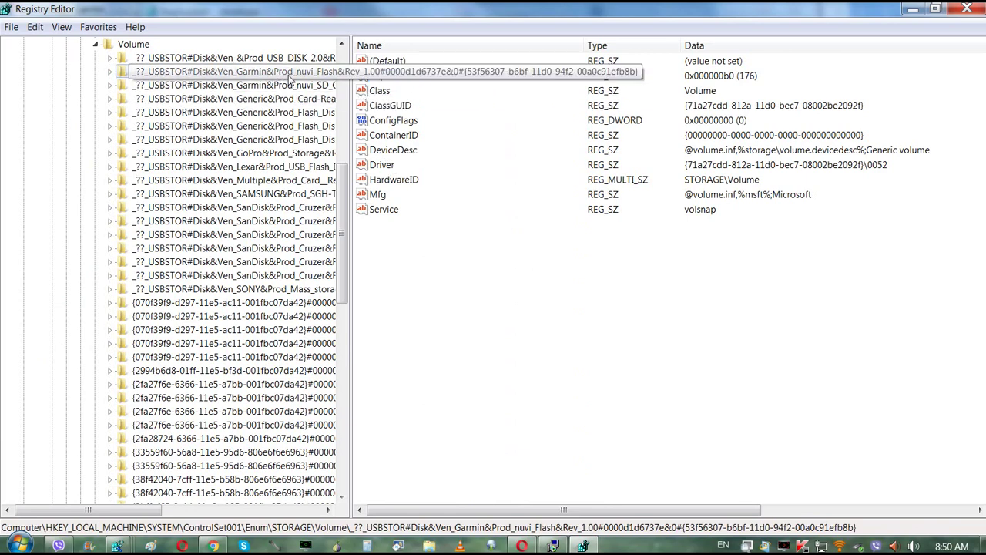
key("Delete")
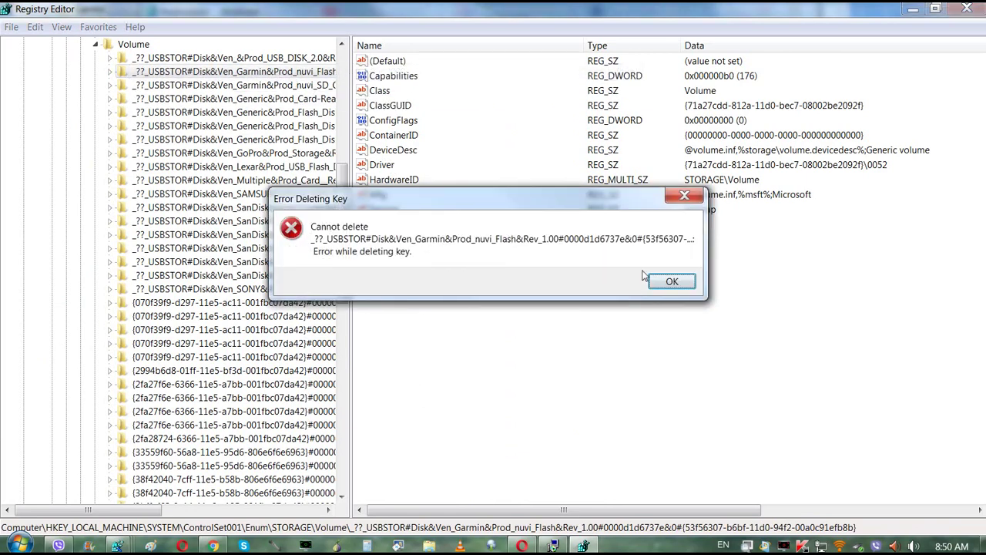
left_click(651, 279)
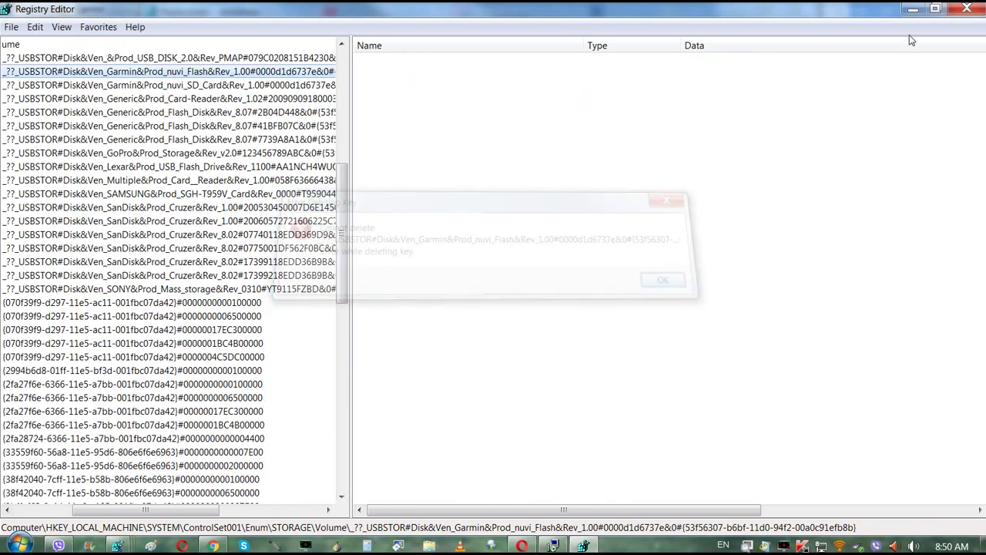
left_click(195, 87)
key("Delete")
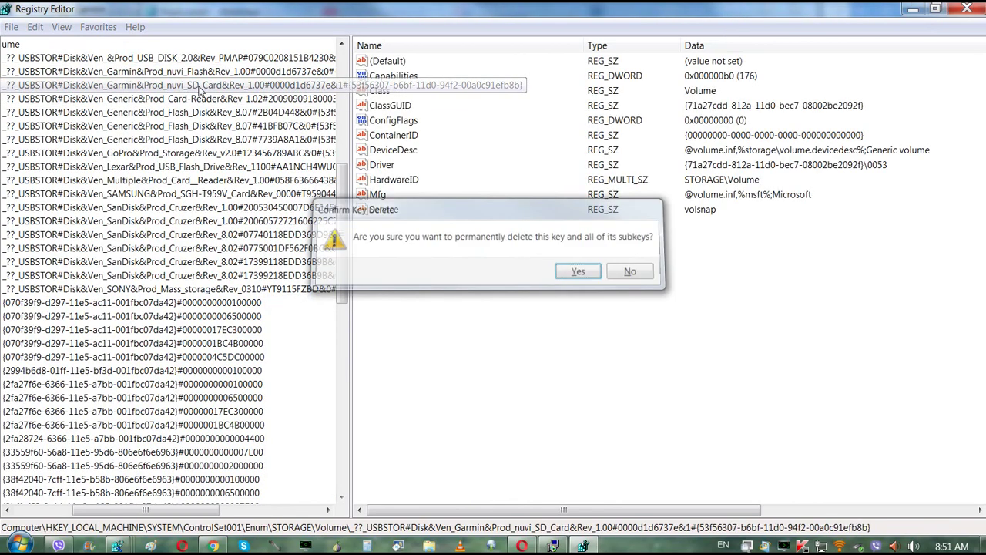
key("Return")
left_click(662, 281)
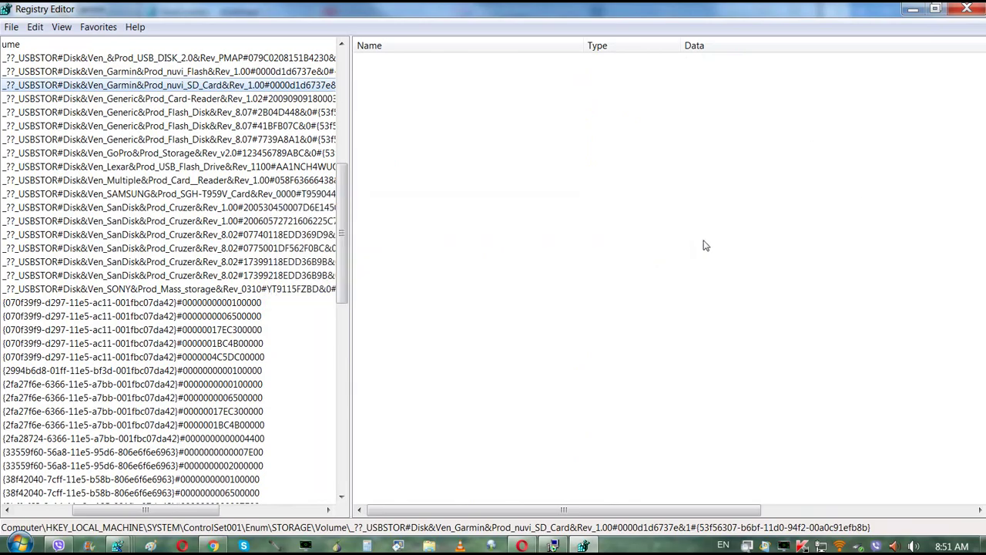
left_click(967, 8)
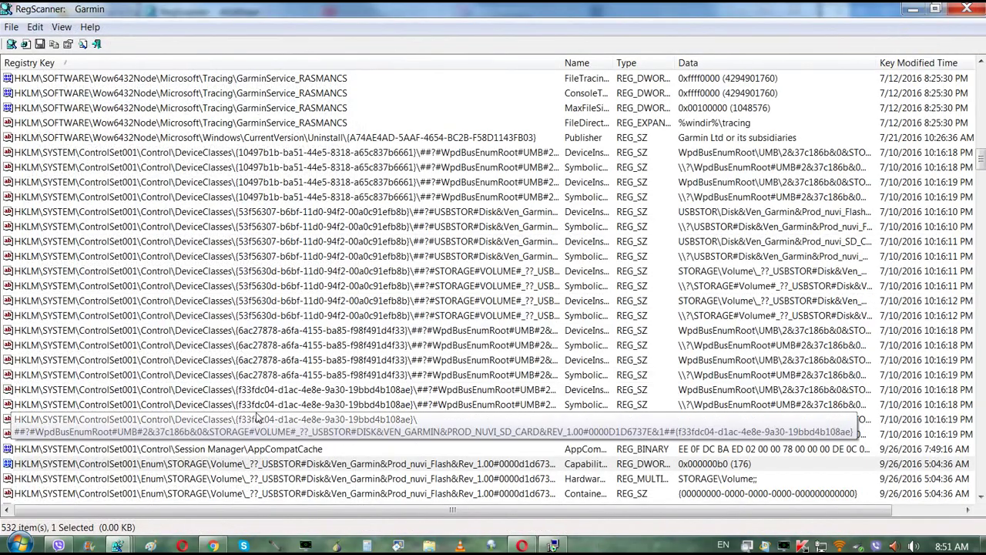
Step: Examine the Garmin scan results from the ControlSet001 DeviceClasses entries through the Enum\USBSTOR and WpdBusEnumRoot entries
left_click(304, 287)
scroll(312, 297, "down", 5)
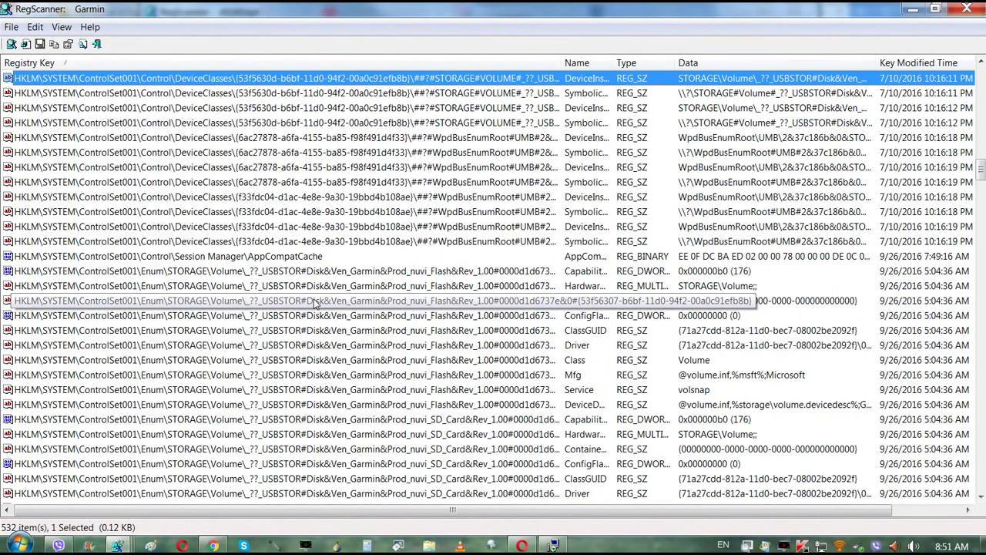
scroll(312, 302, "down", 15)
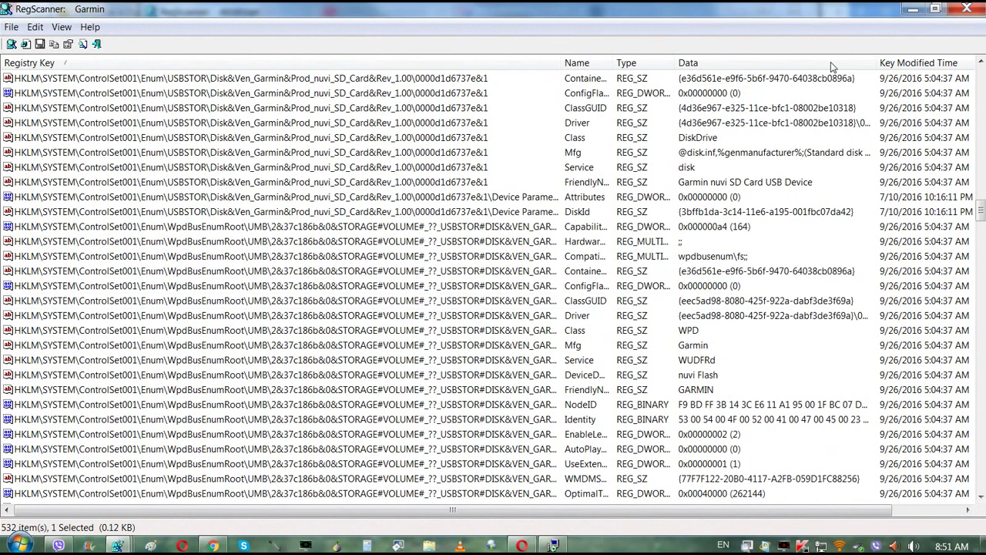